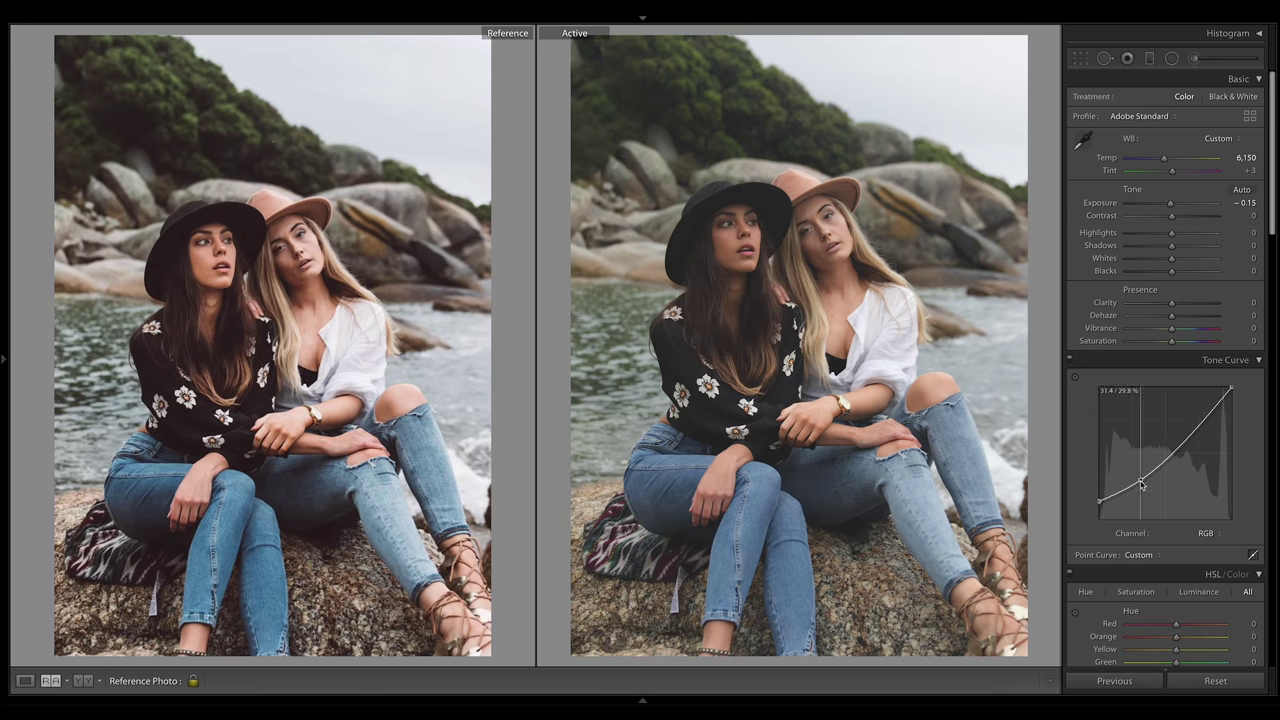
Step: Lift the tone curve's black point, try a colour channel, then undo the channel curve edits
drag(1099, 498, 1099, 502)
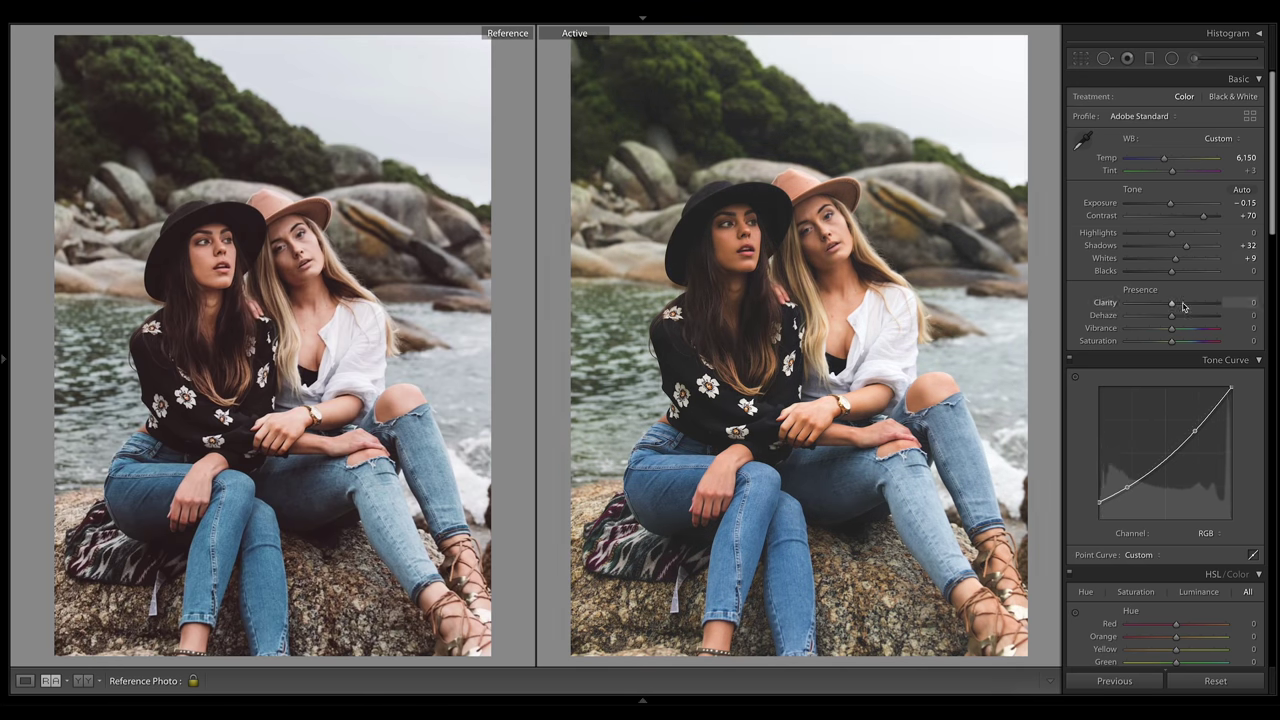
click(1205, 533)
key(ctrl+z)
key(ctrl+z)
key(ctrl+z)
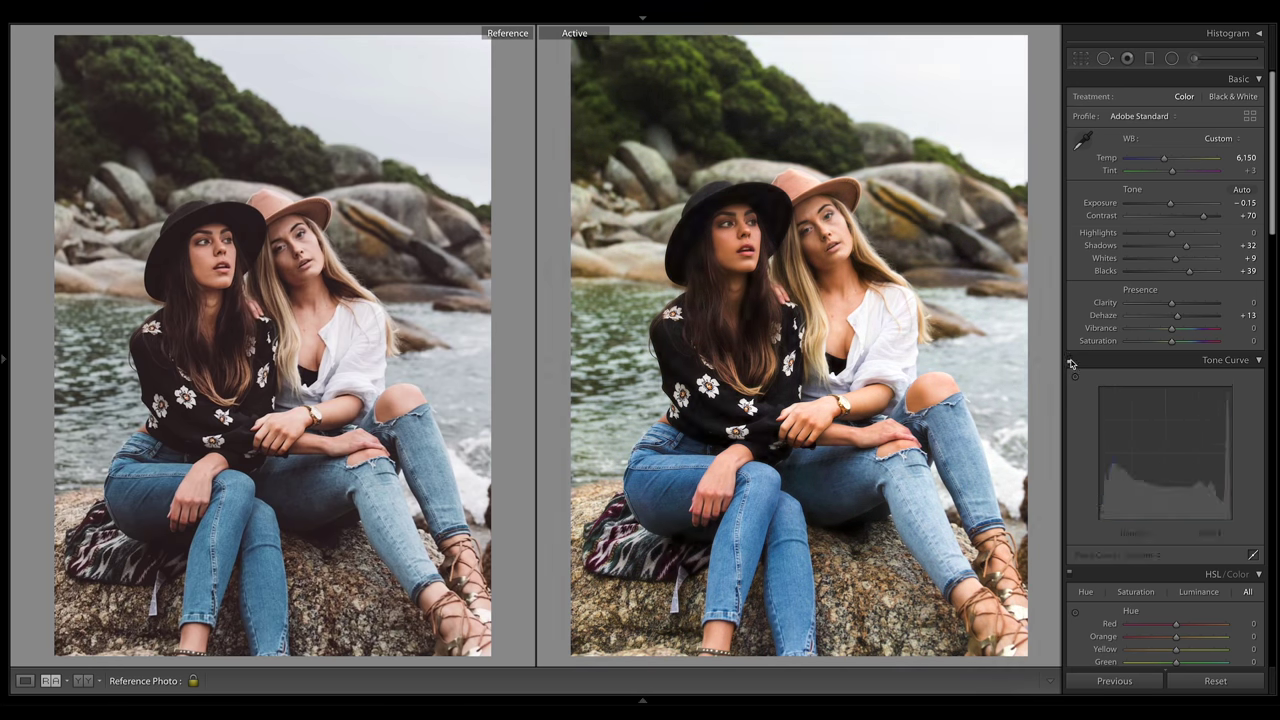
drag(1168, 330, 1200, 271)
scroll(1160, 400, down, 3)
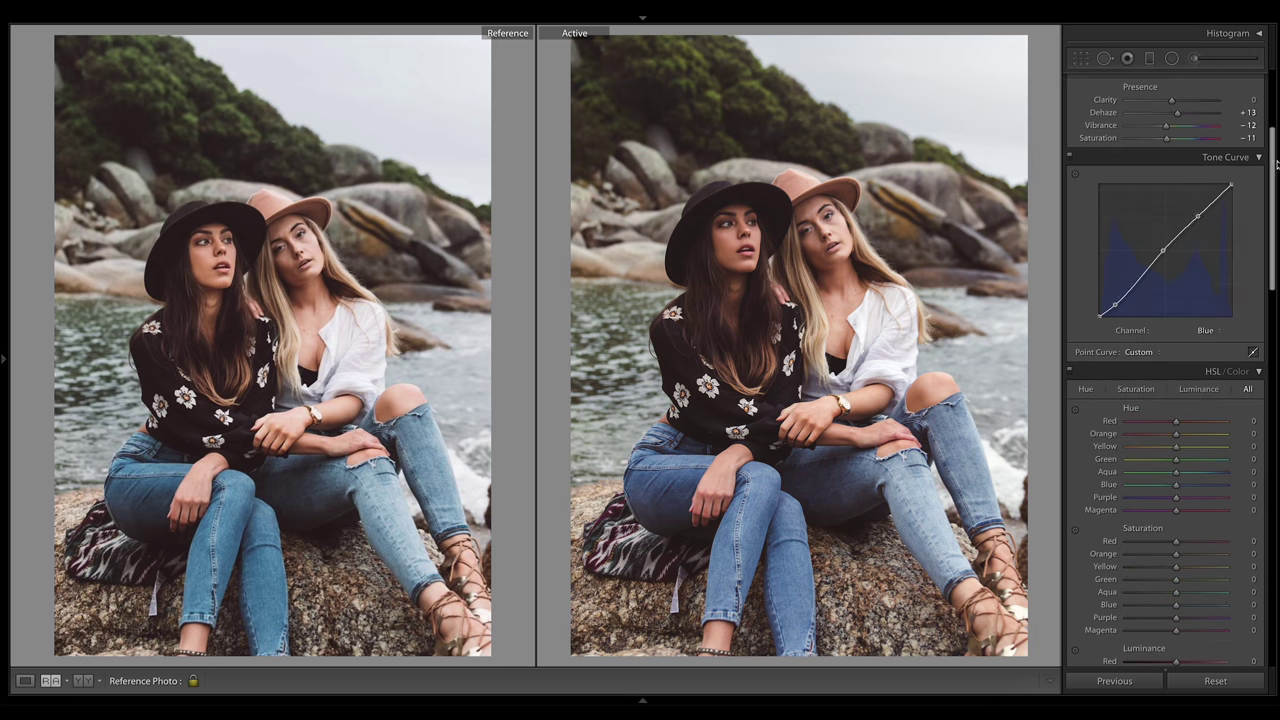
scroll(1166, 334, down, 5)
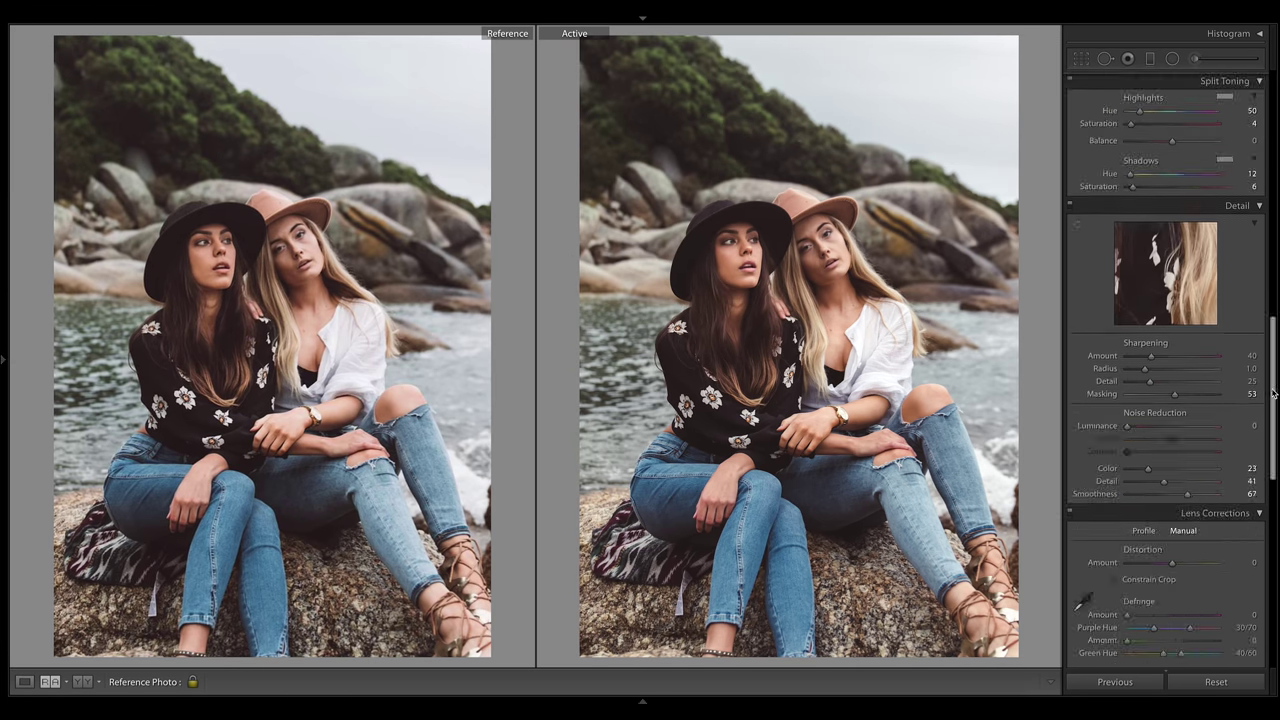
Step: Compare the edited photo against the unedited original, then return to the edited version
key(backslash)
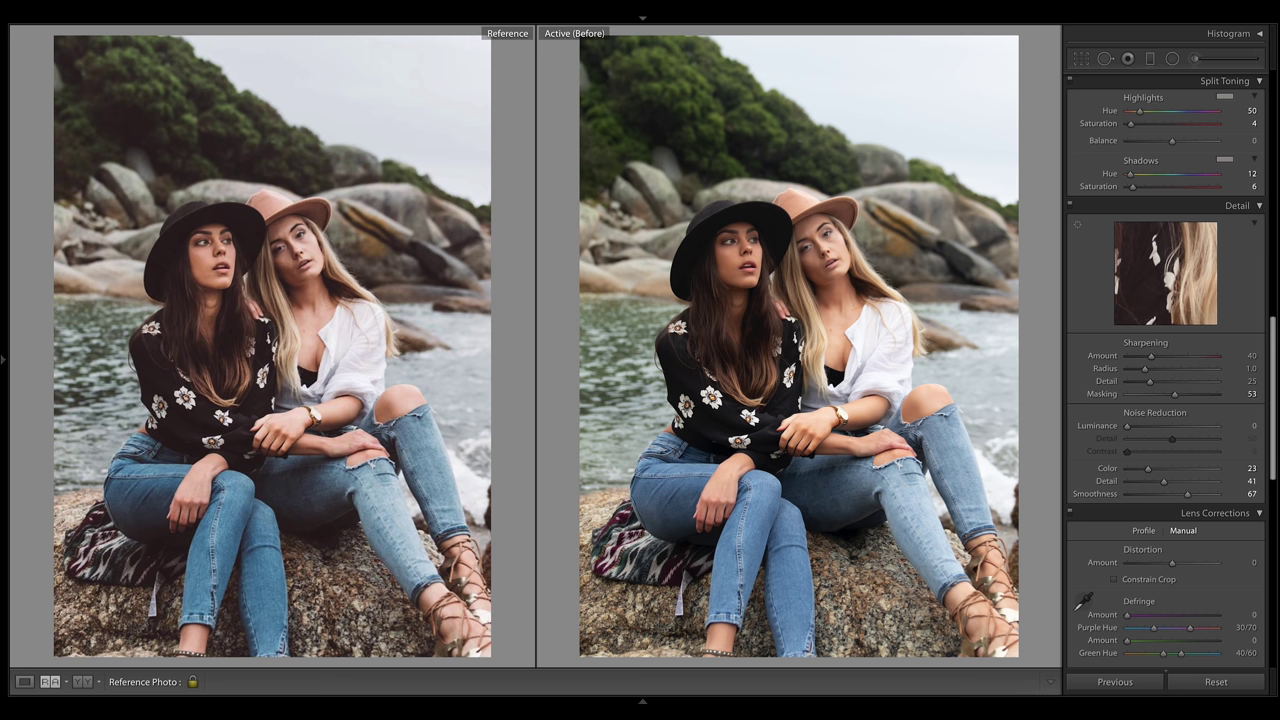
key(backslash)
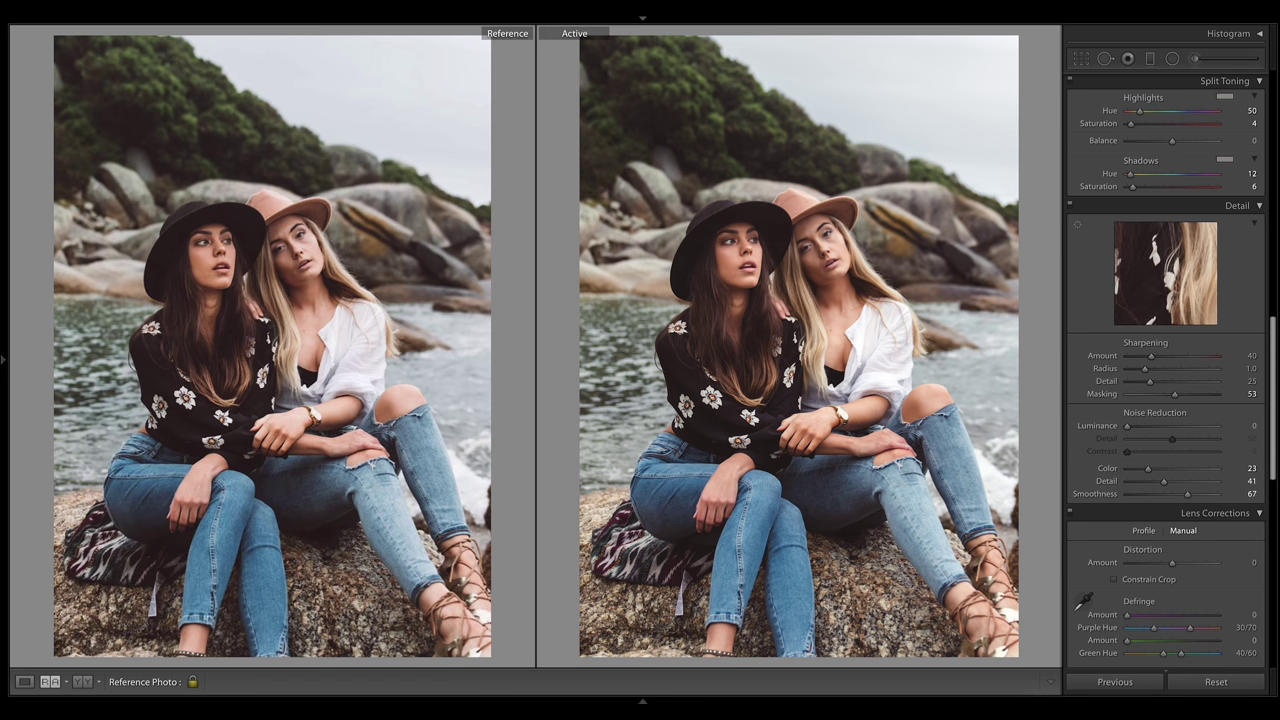
key(d)
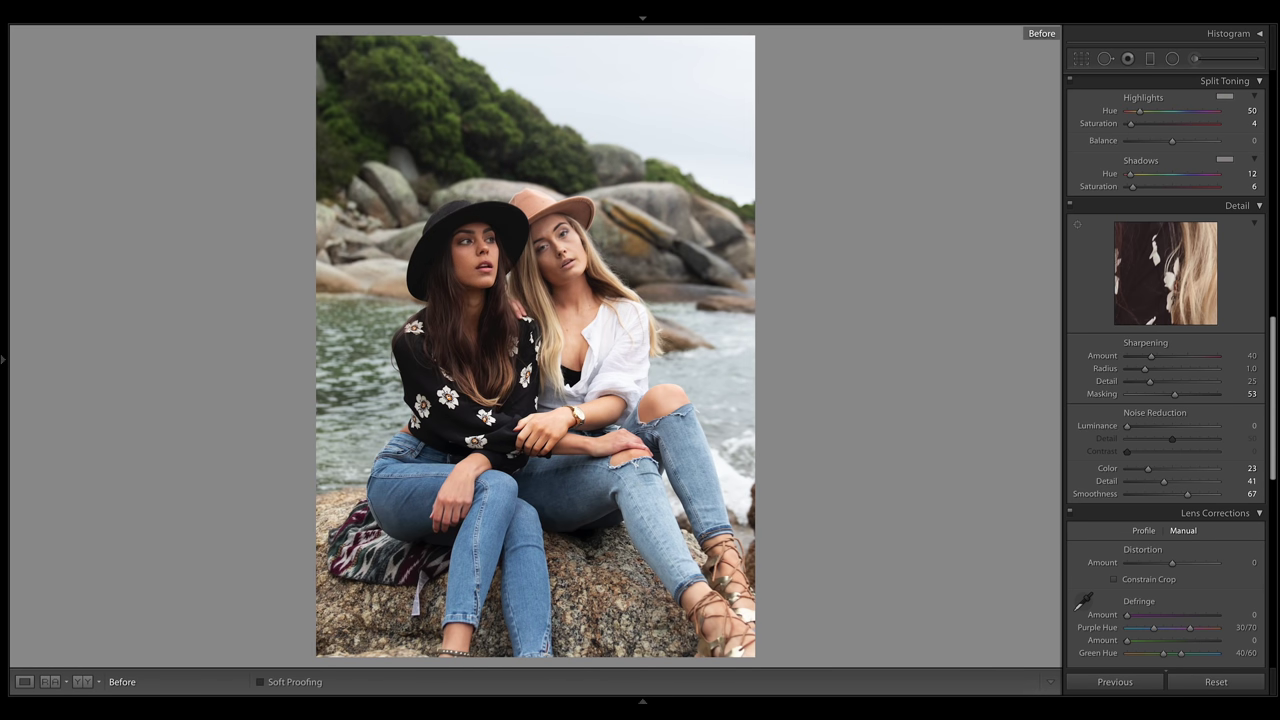
key(backslash)
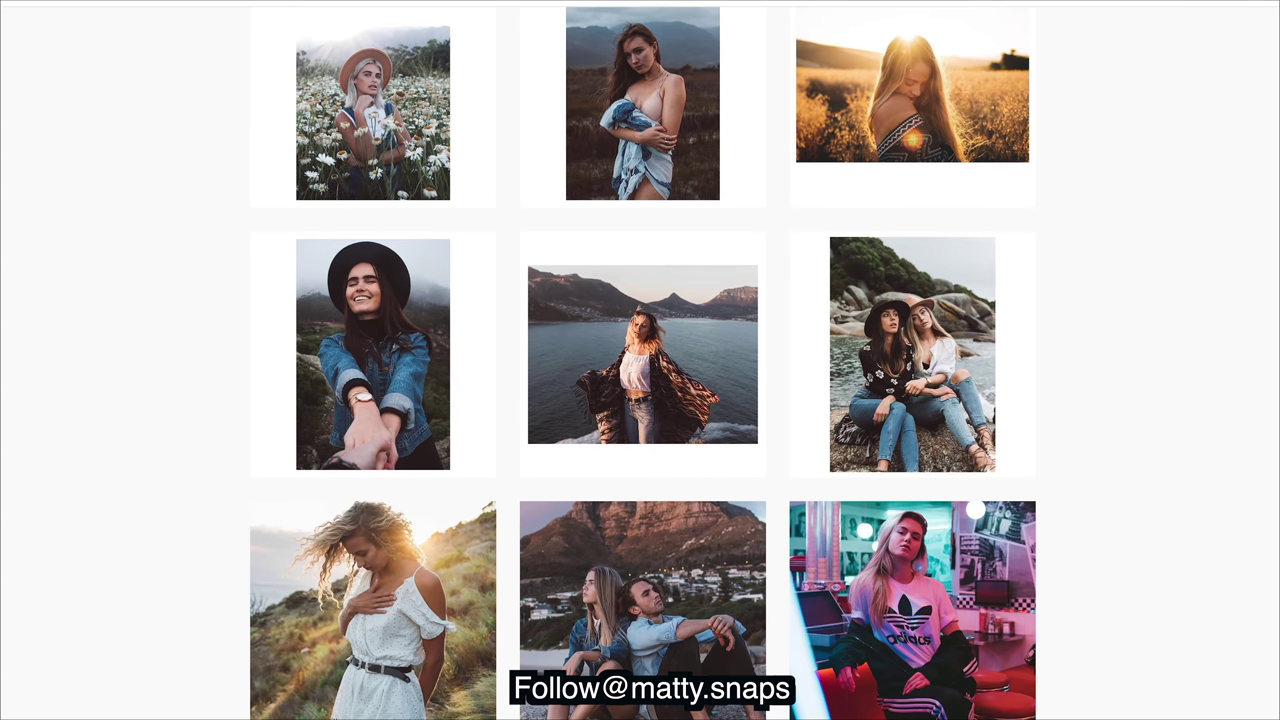
Step: Open the Instagram post of the two women on the rocks to view it larger
click(912, 288)
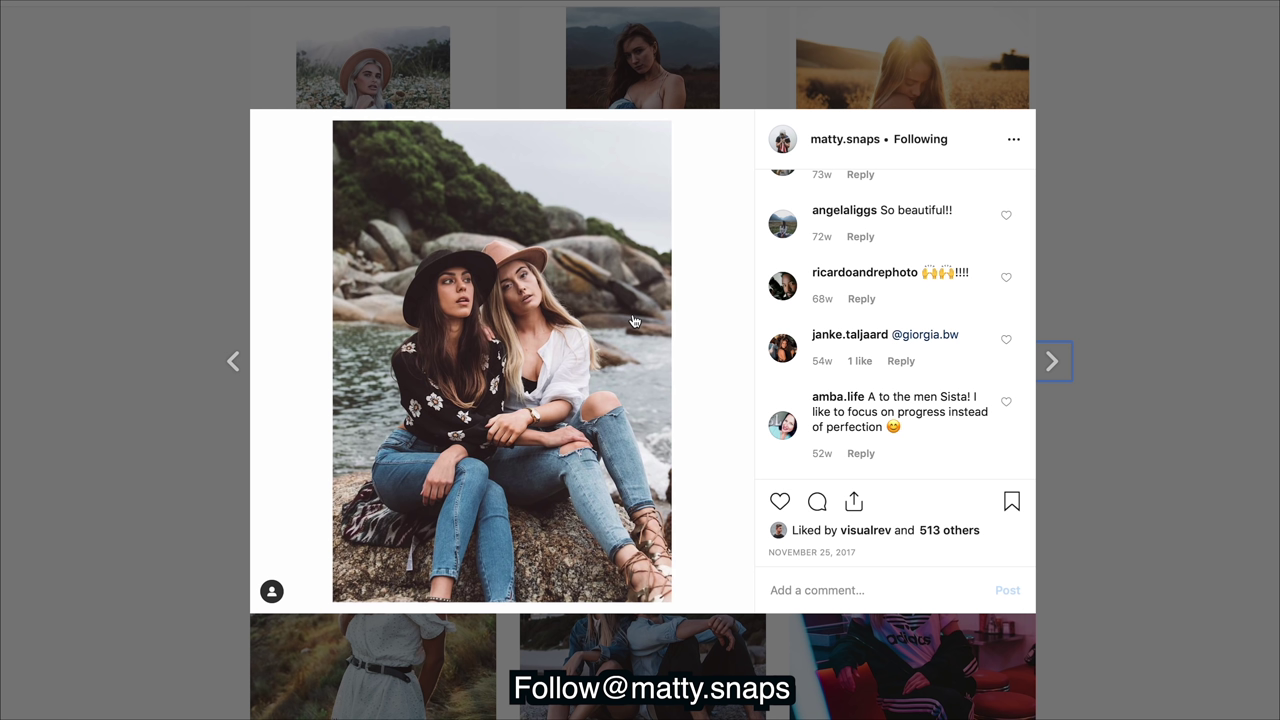
Step: Close the post and scroll up through the profile's photo grid
click(941, 38)
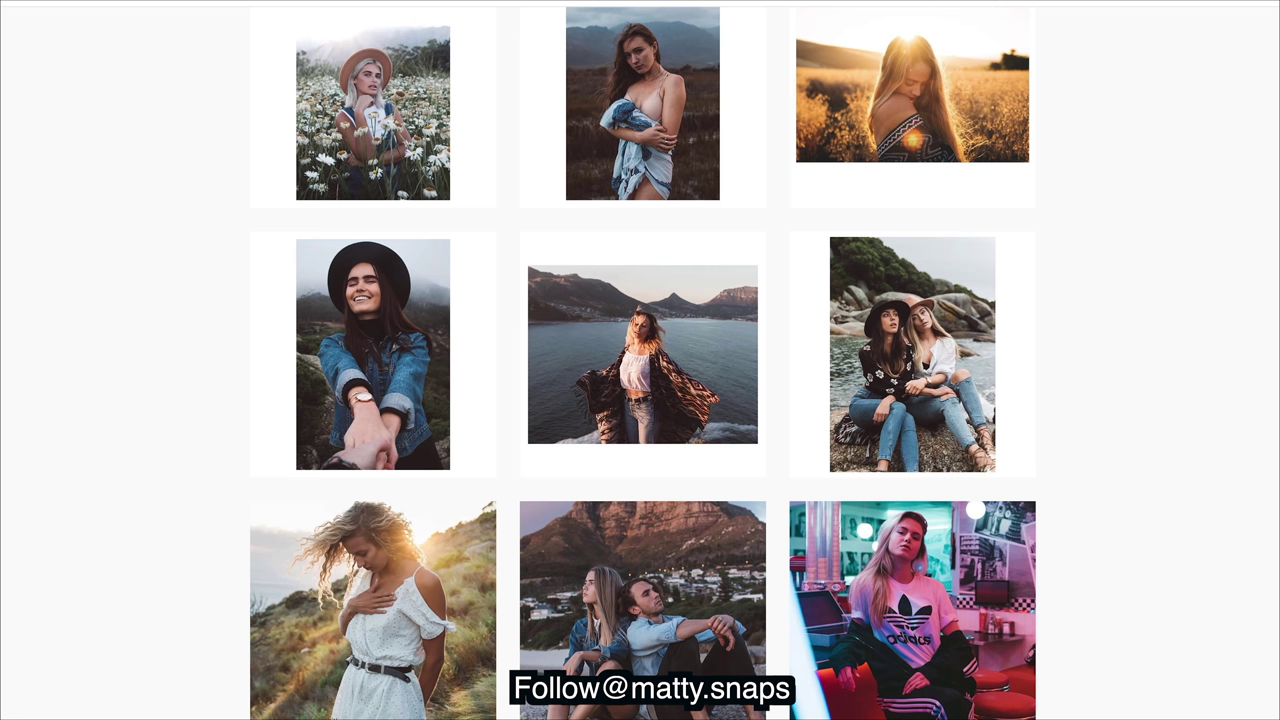
scroll(640, 360, up, 2)
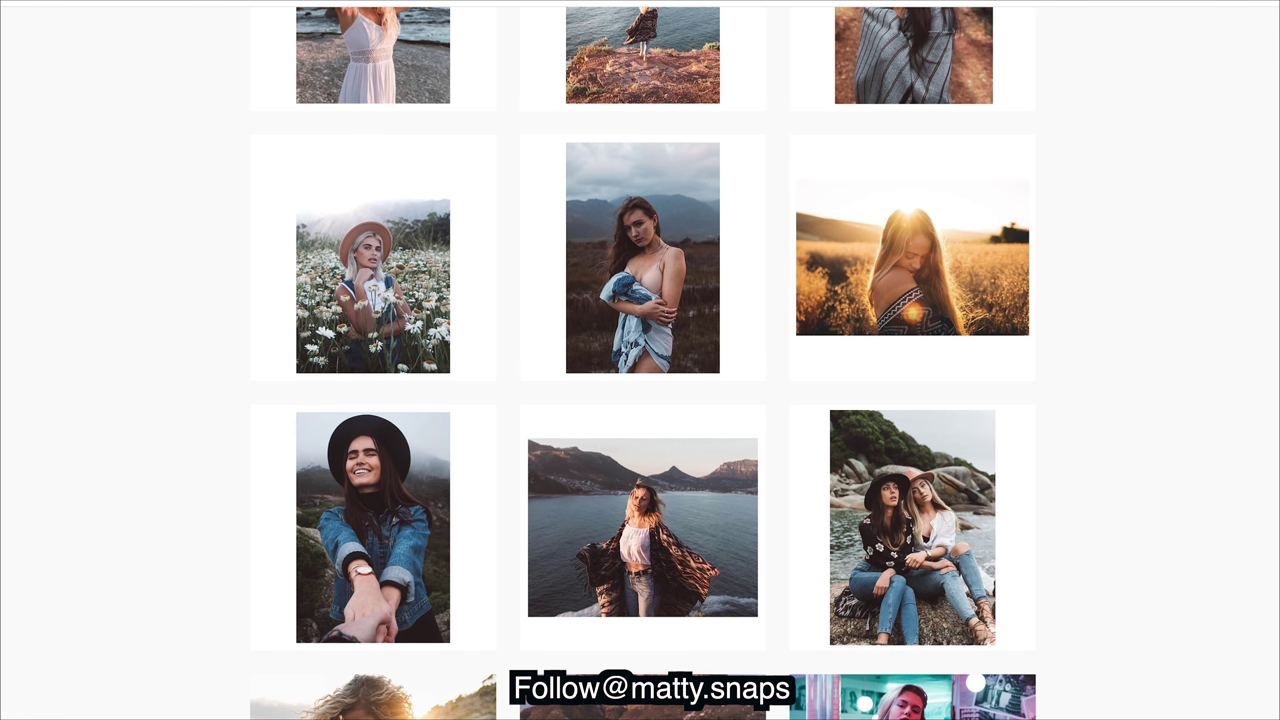
scroll(640, 360, up, 6)
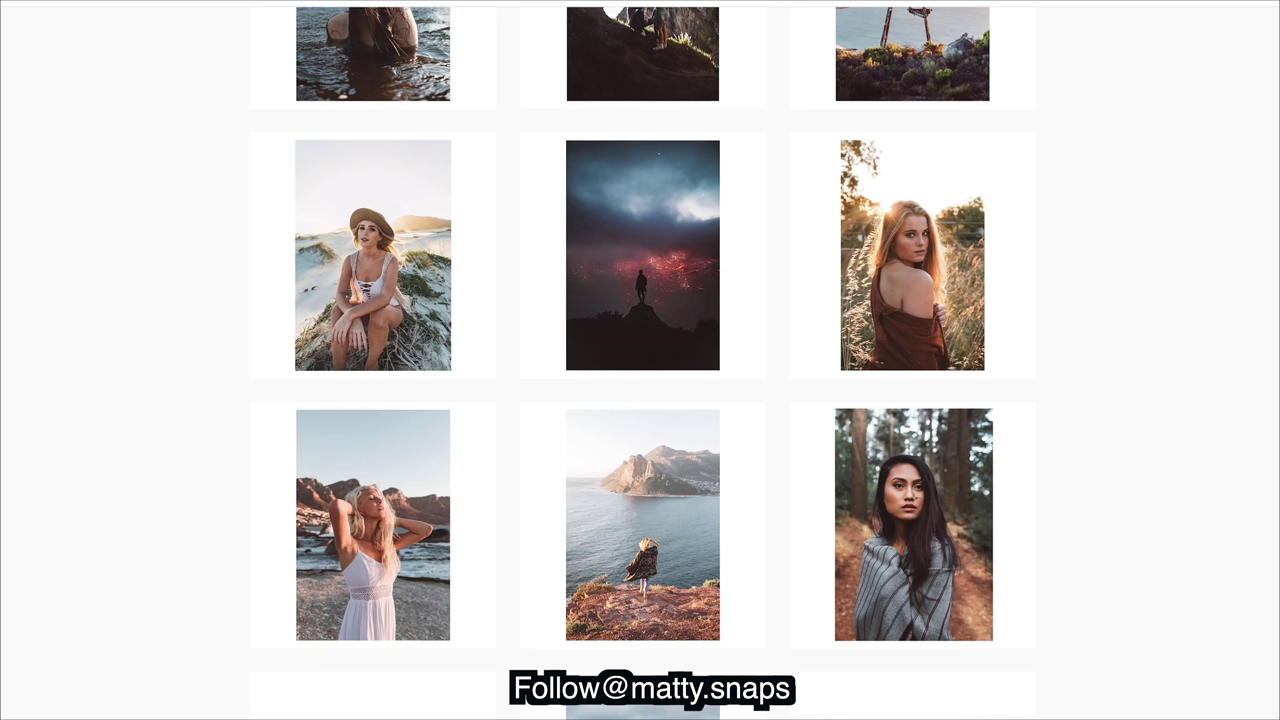
scroll(640, 360, up, 3)
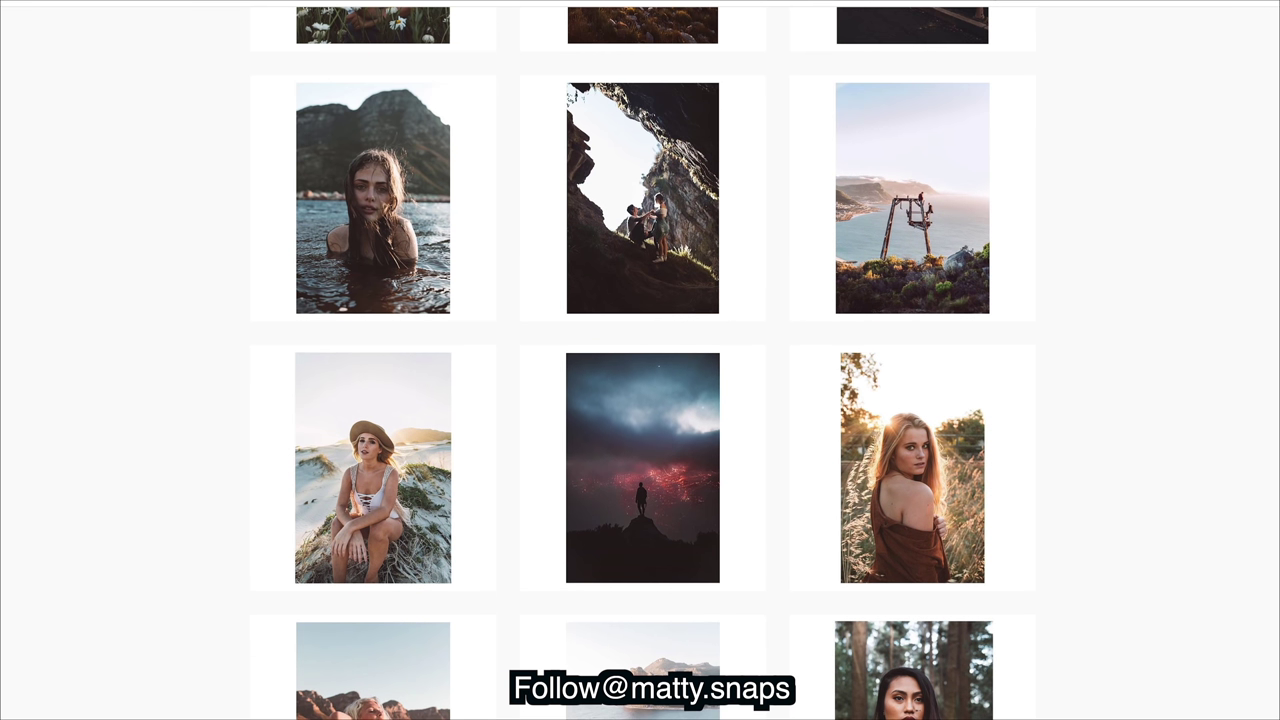
scroll(640, 360, up, 5)
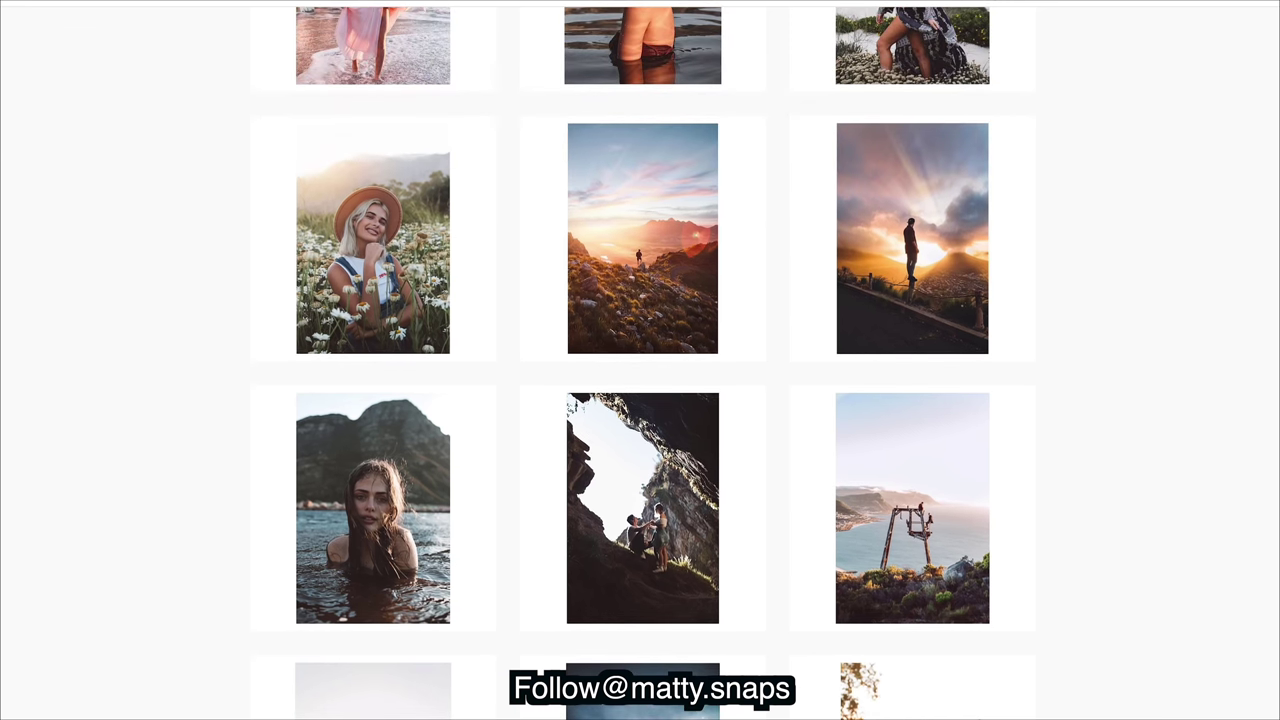
scroll(640, 360, up, 1)
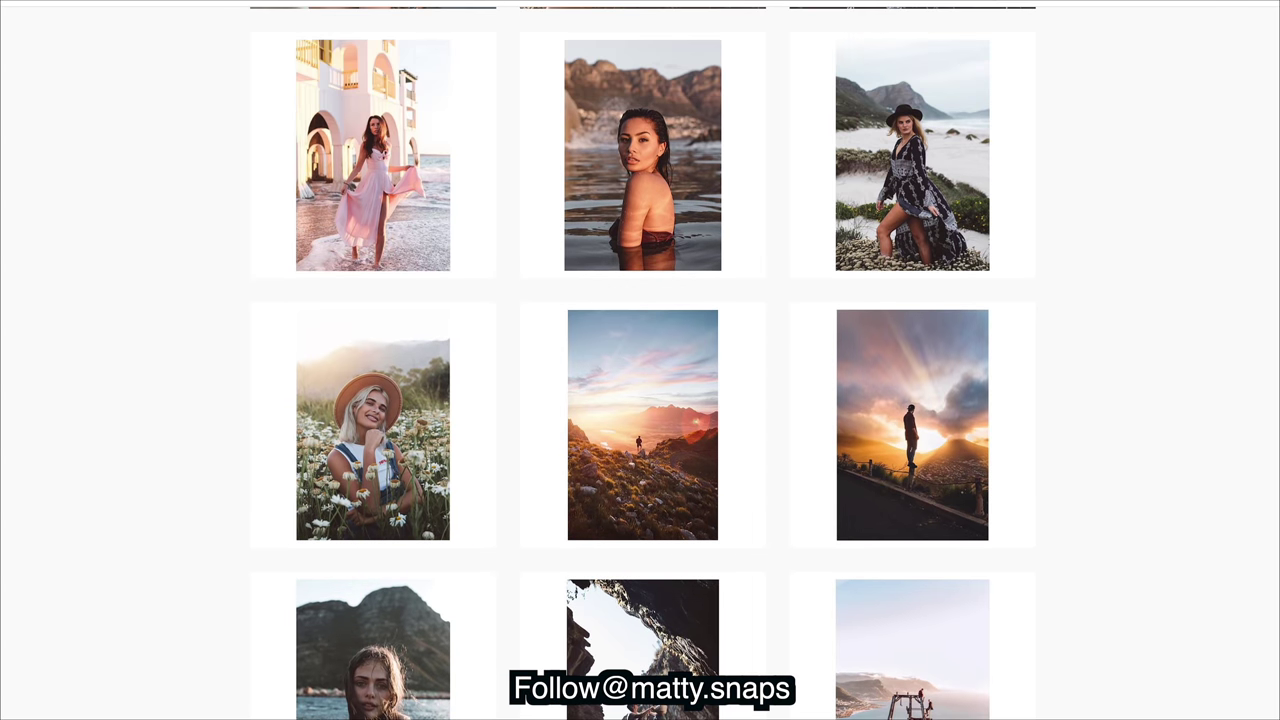
scroll(640, 360, up, 5)
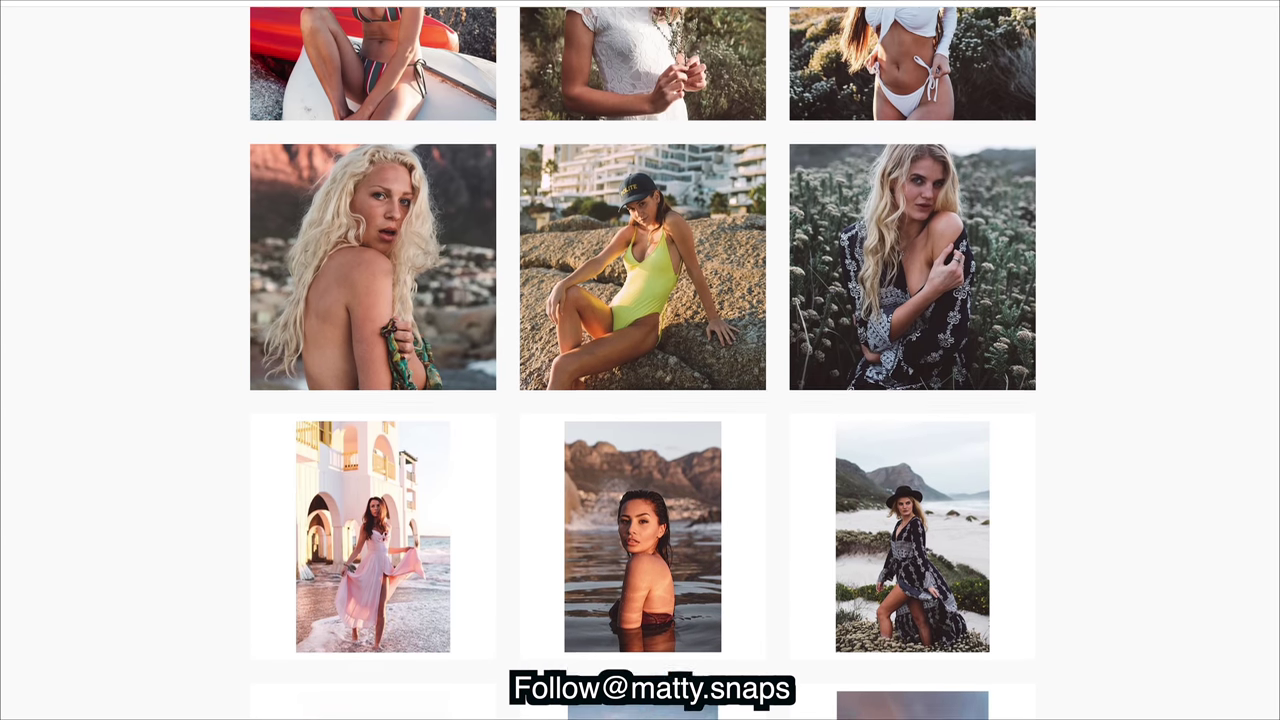
scroll(640, 360, up, 2)
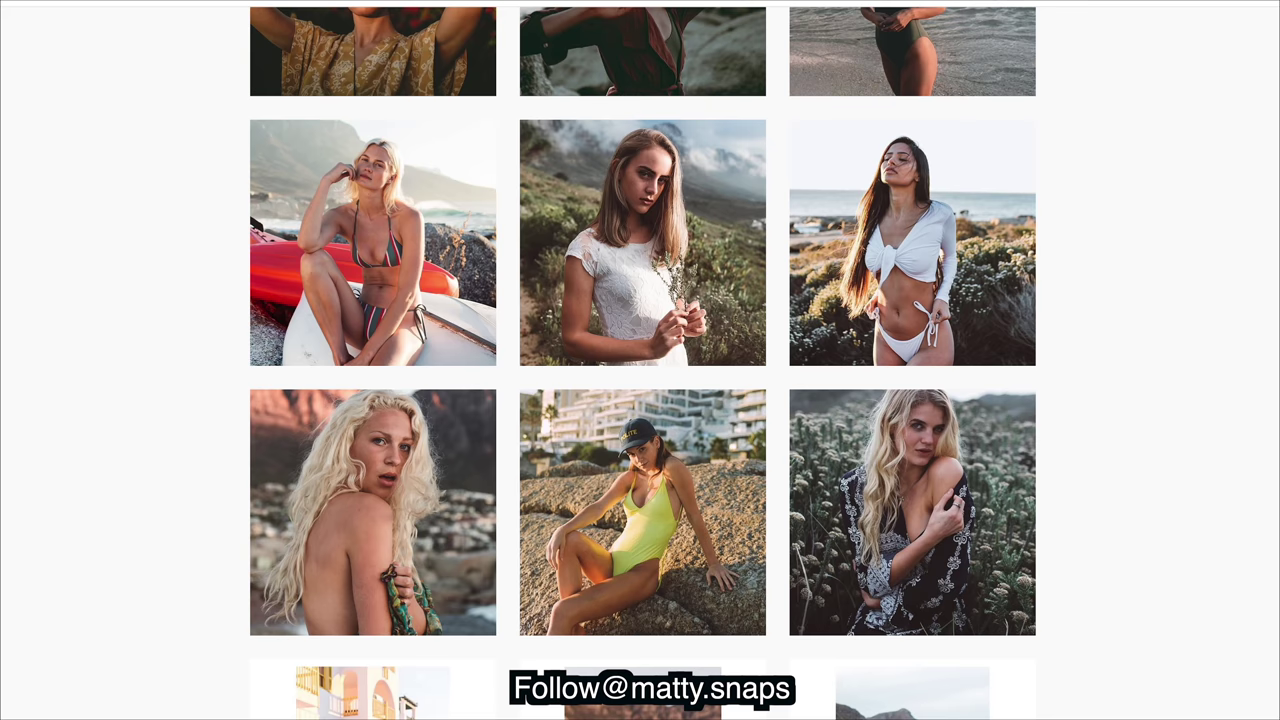
scroll(655, 583, up, 4)
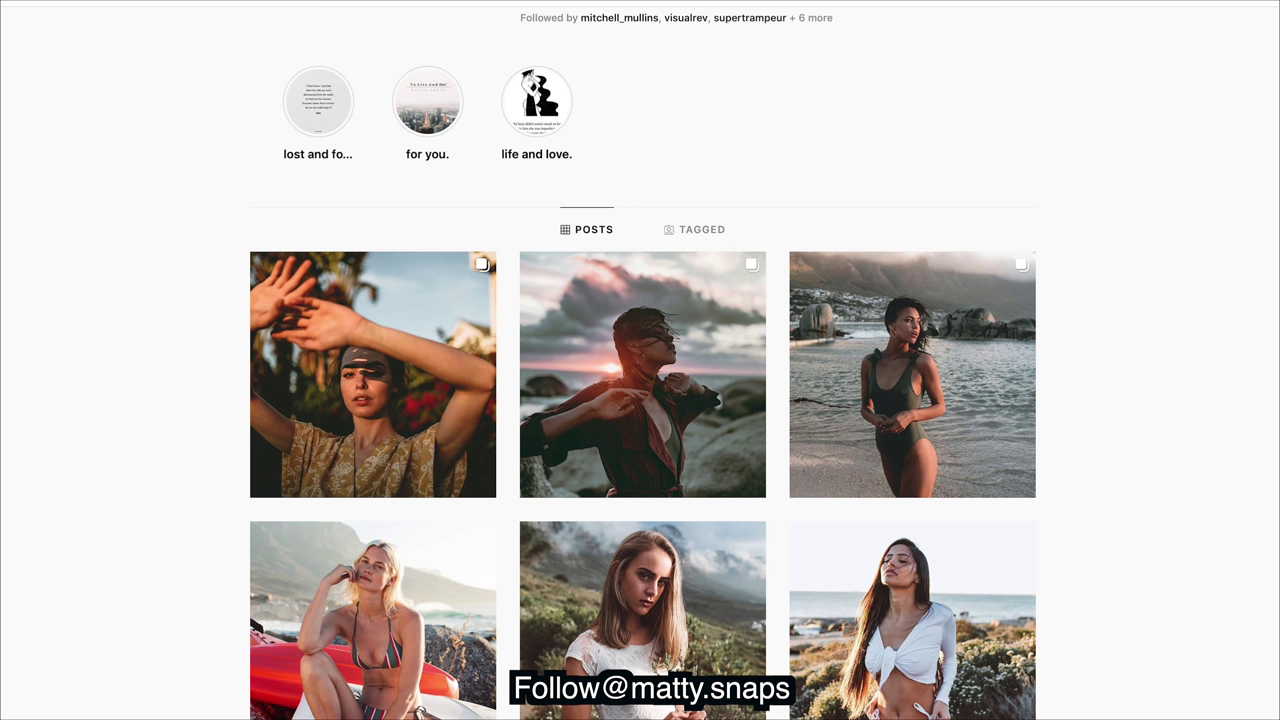
Step: Scroll down and back up the grid, then open another photo in the viewer
scroll(643, 369, down, 3)
scroll(643, 369, down, 3)
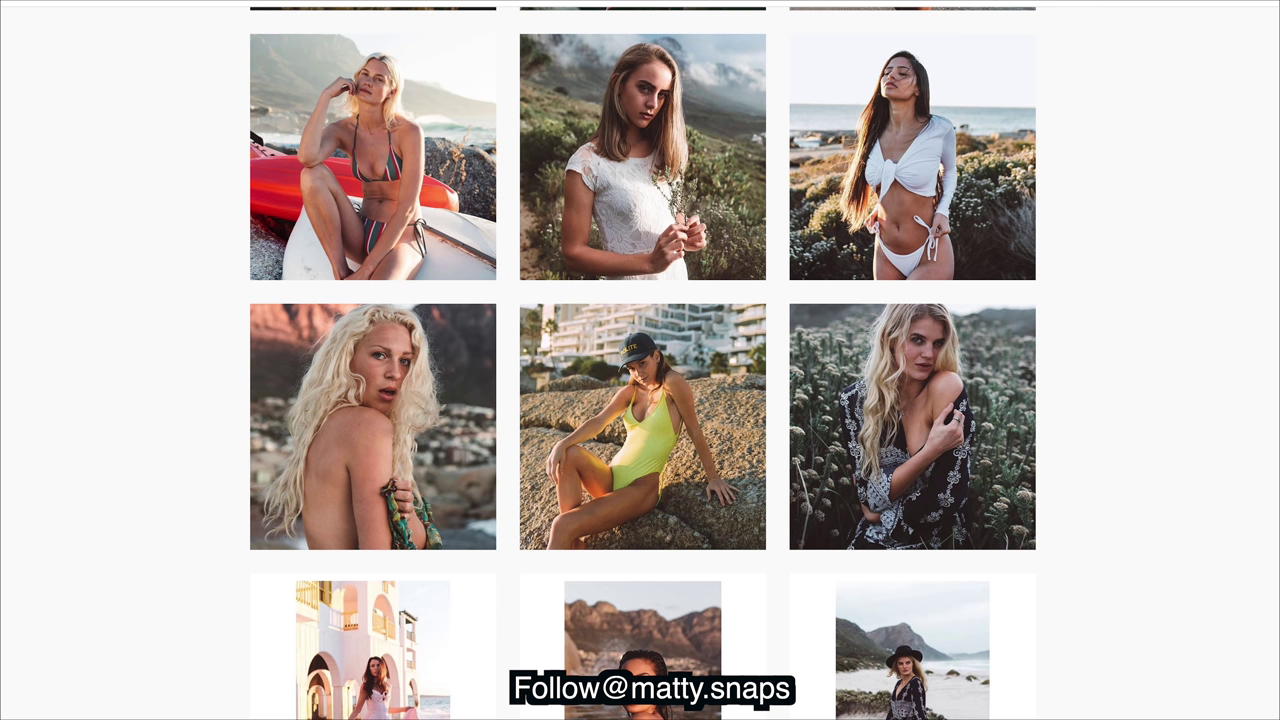
scroll(640, 360, down, 7)
scroll(640, 360, down, 6)
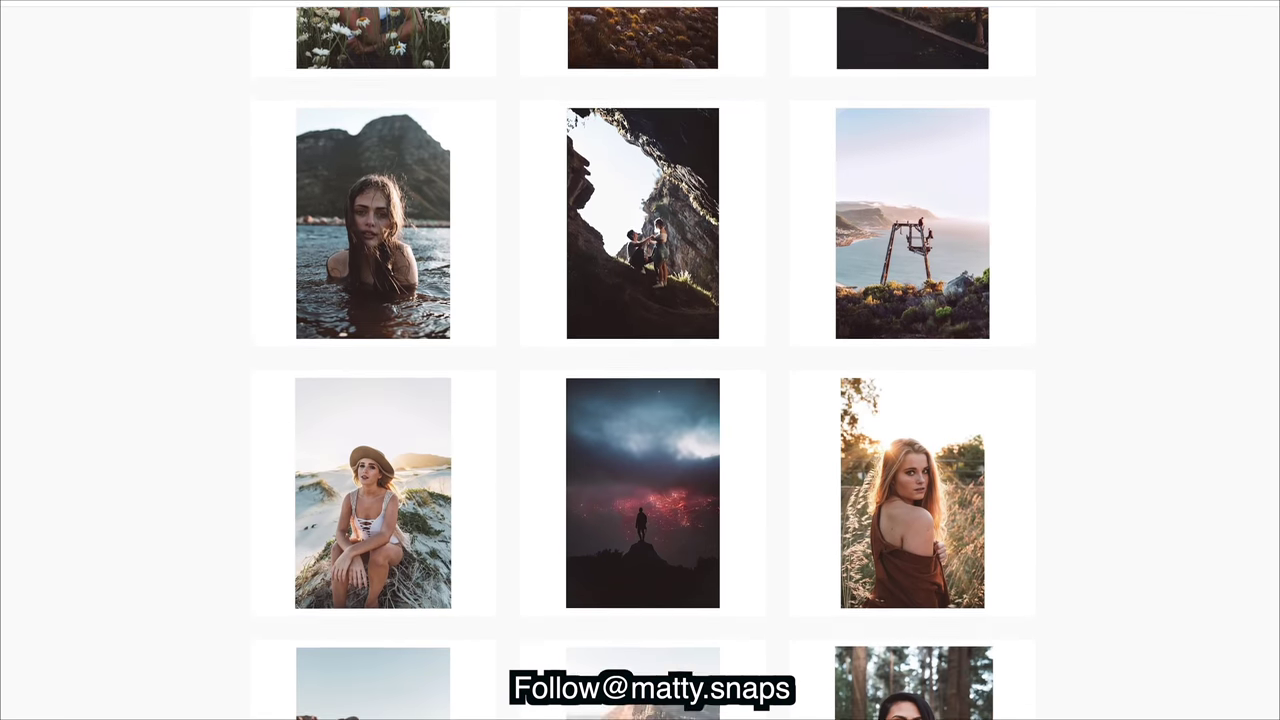
scroll(640, 360, down, 9)
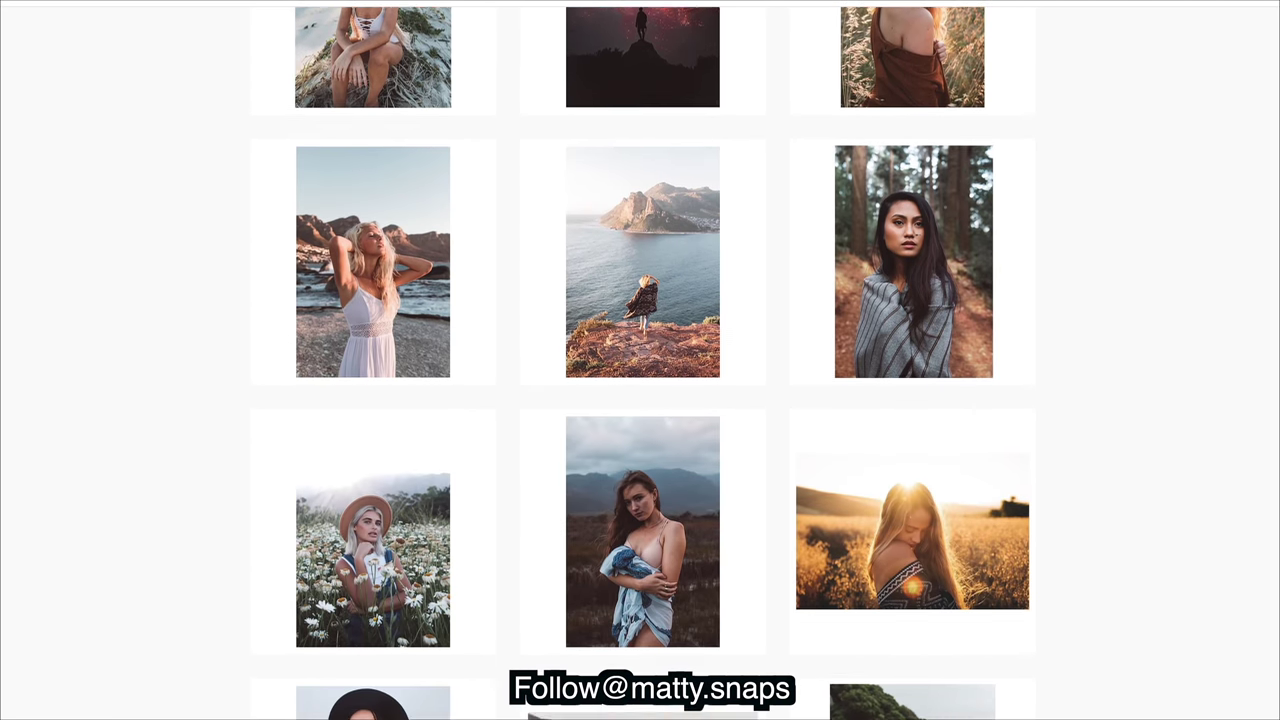
scroll(640, 360, down, 4)
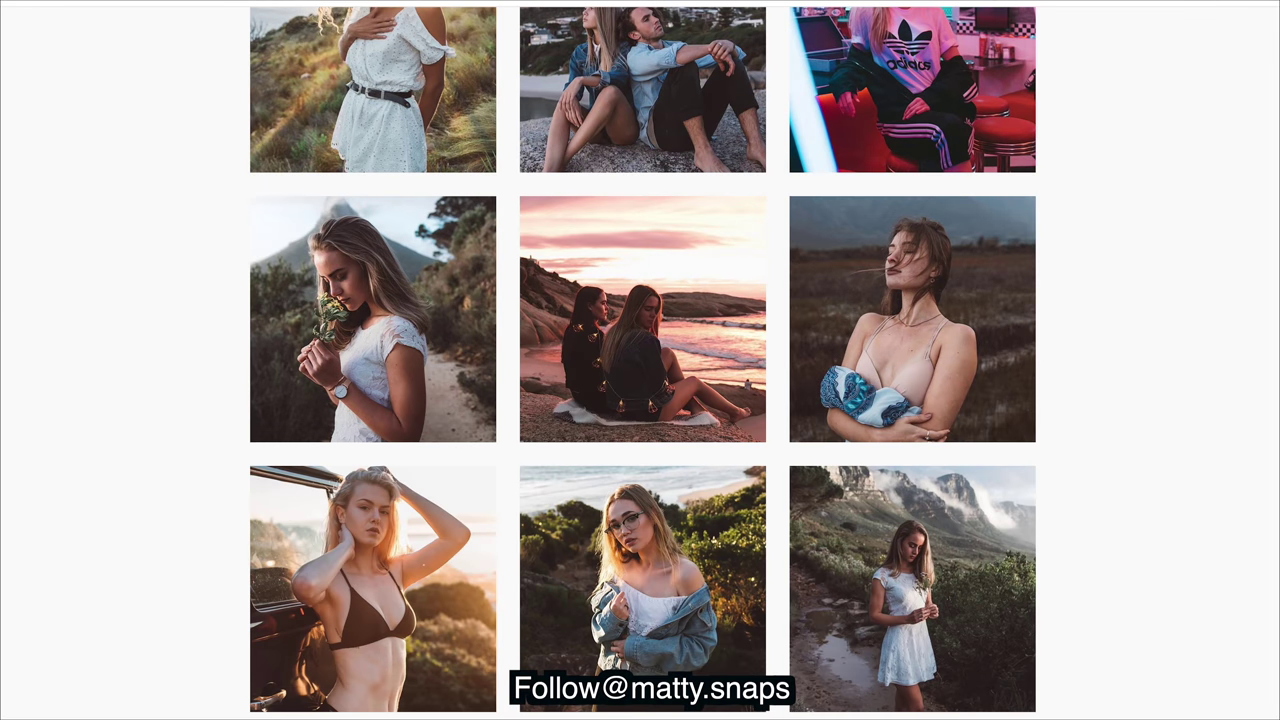
scroll(640, 360, down, 6)
scroll(640, 360, up, 4)
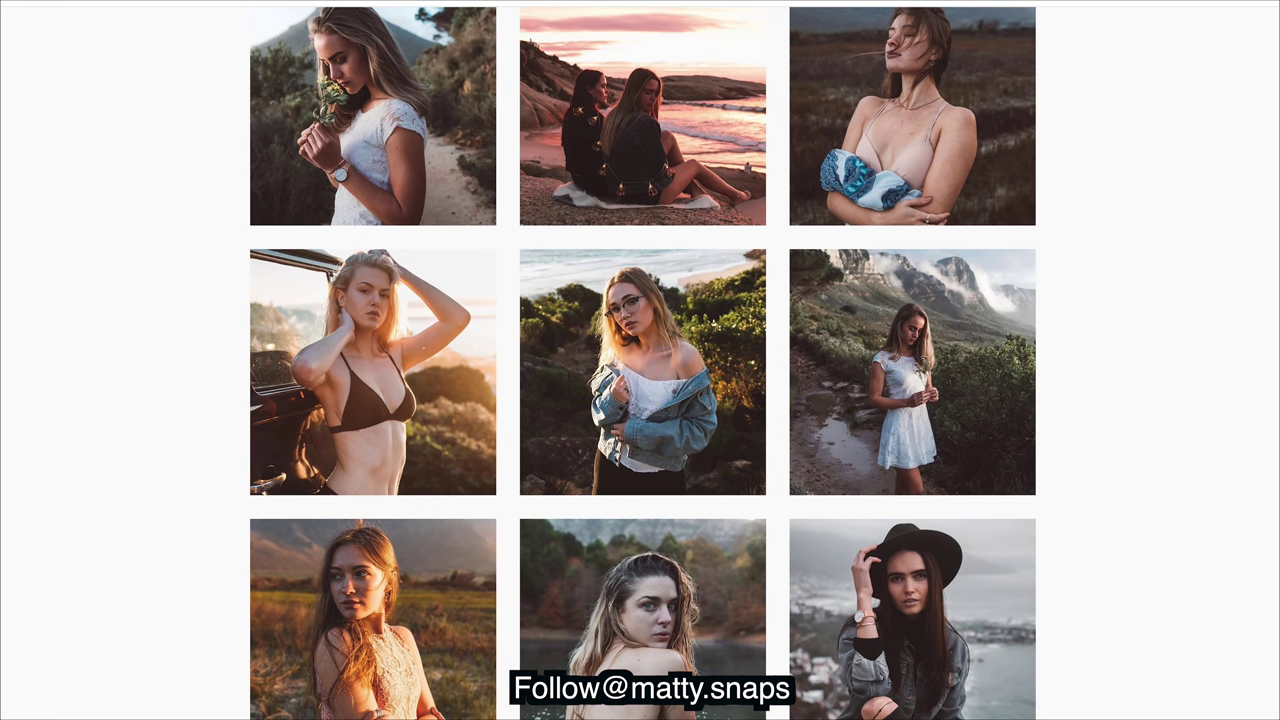
scroll(640, 360, up, 5)
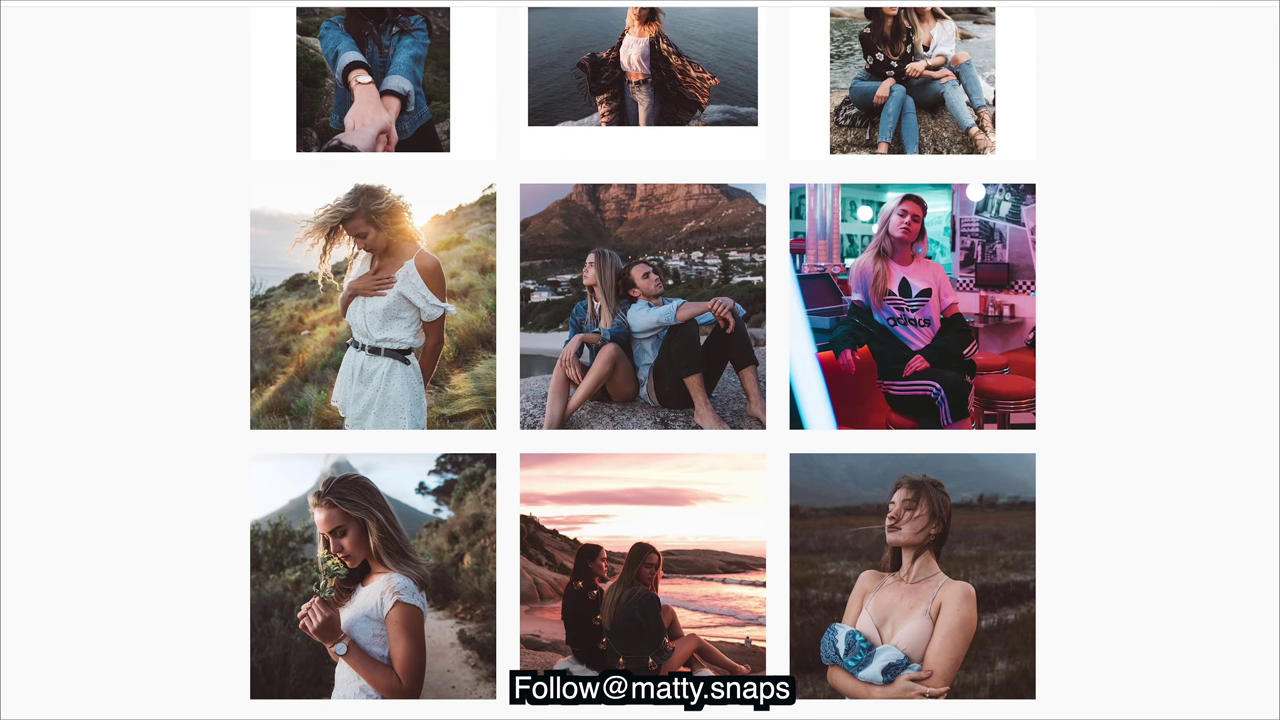
scroll(640, 360, up, 3)
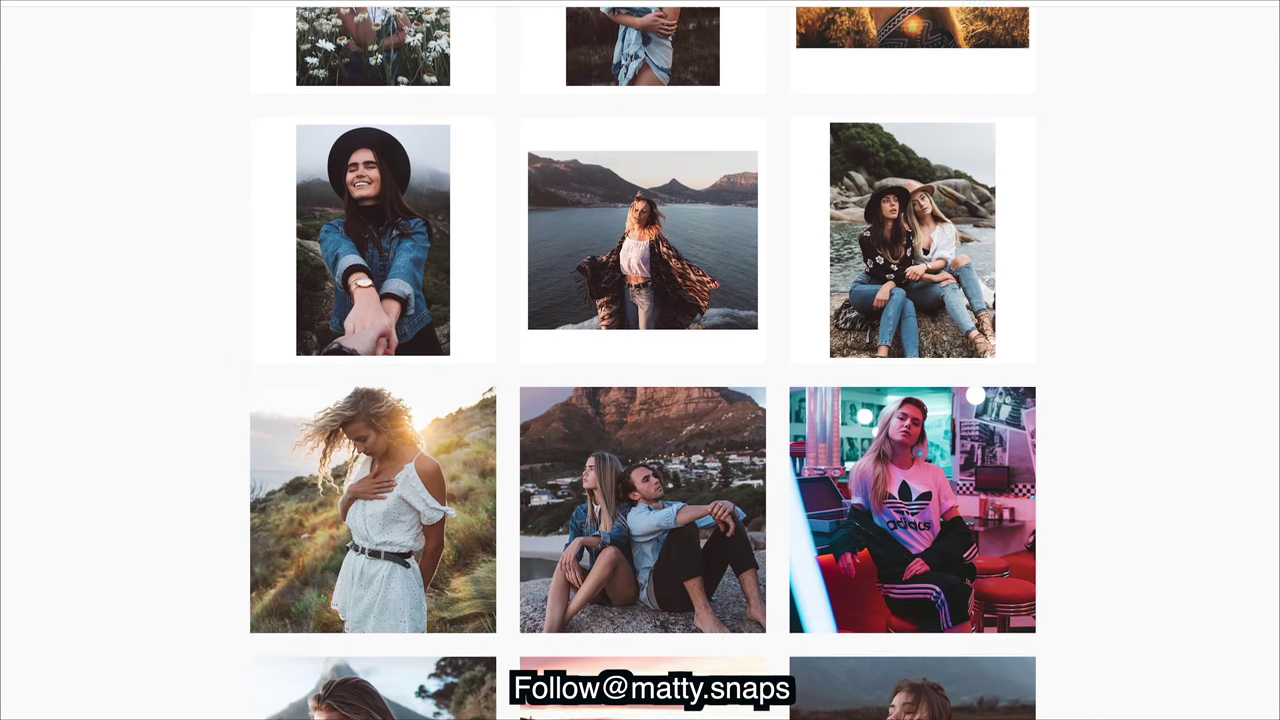
scroll(640, 360, up, 6)
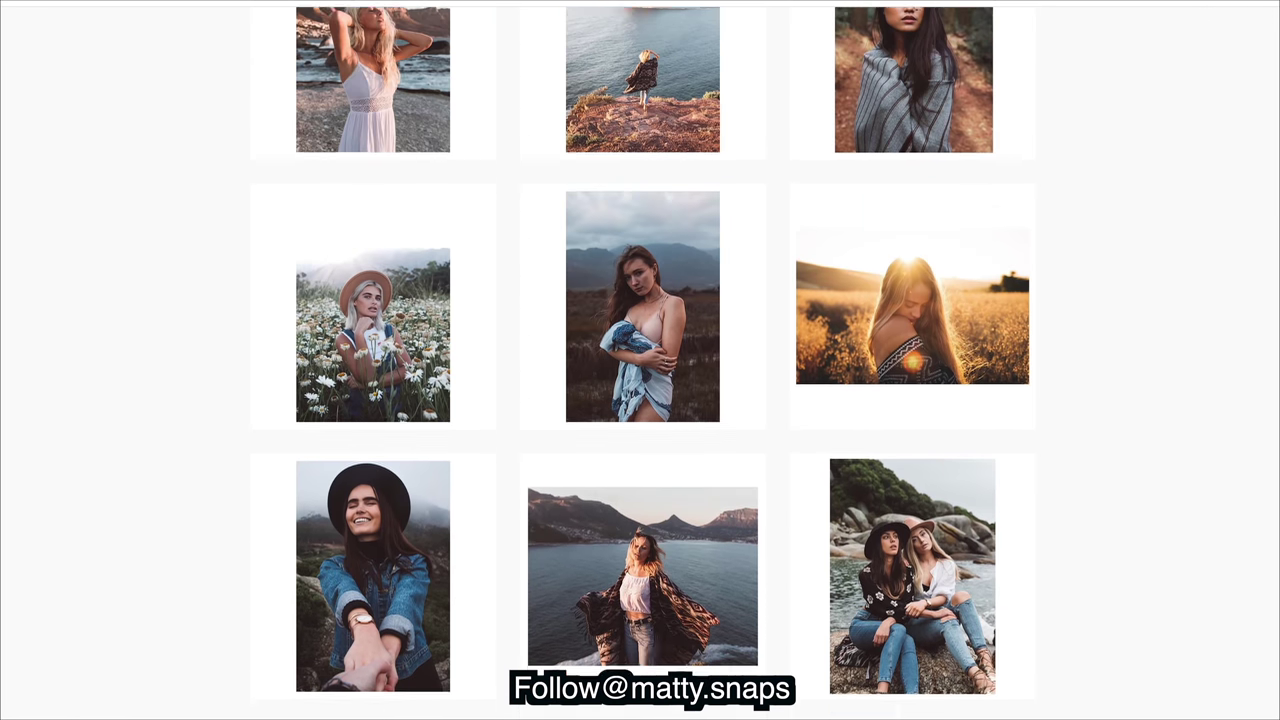
scroll(640, 360, up, 2)
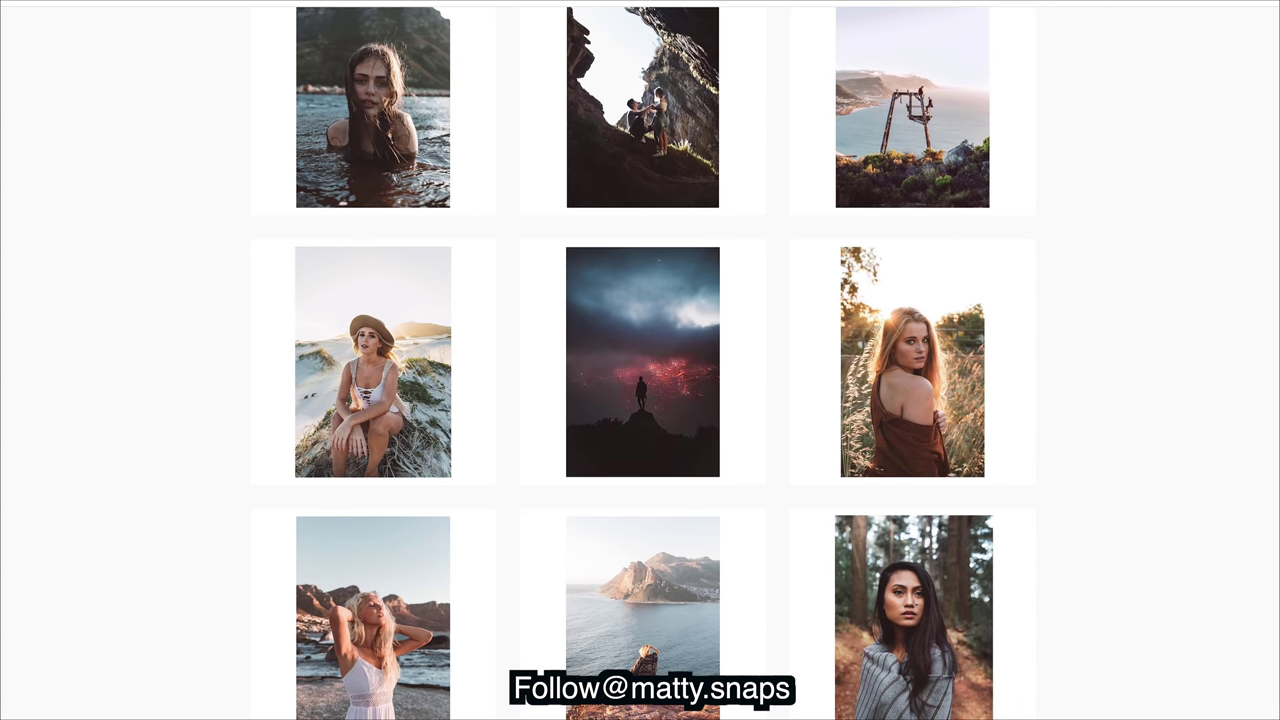
click(413, 703)
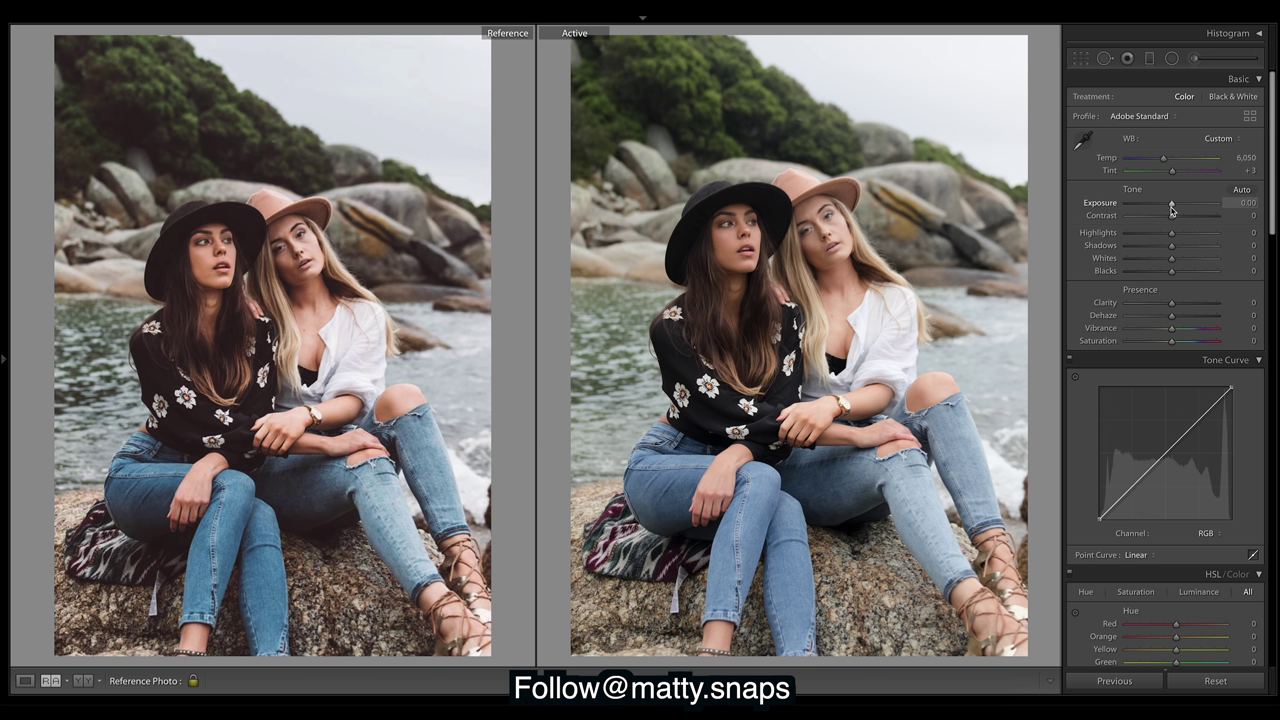
Step: Lower Exposure to -0.15 and set the white balance Temp to 6,150
drag(1172, 207, 1170, 207)
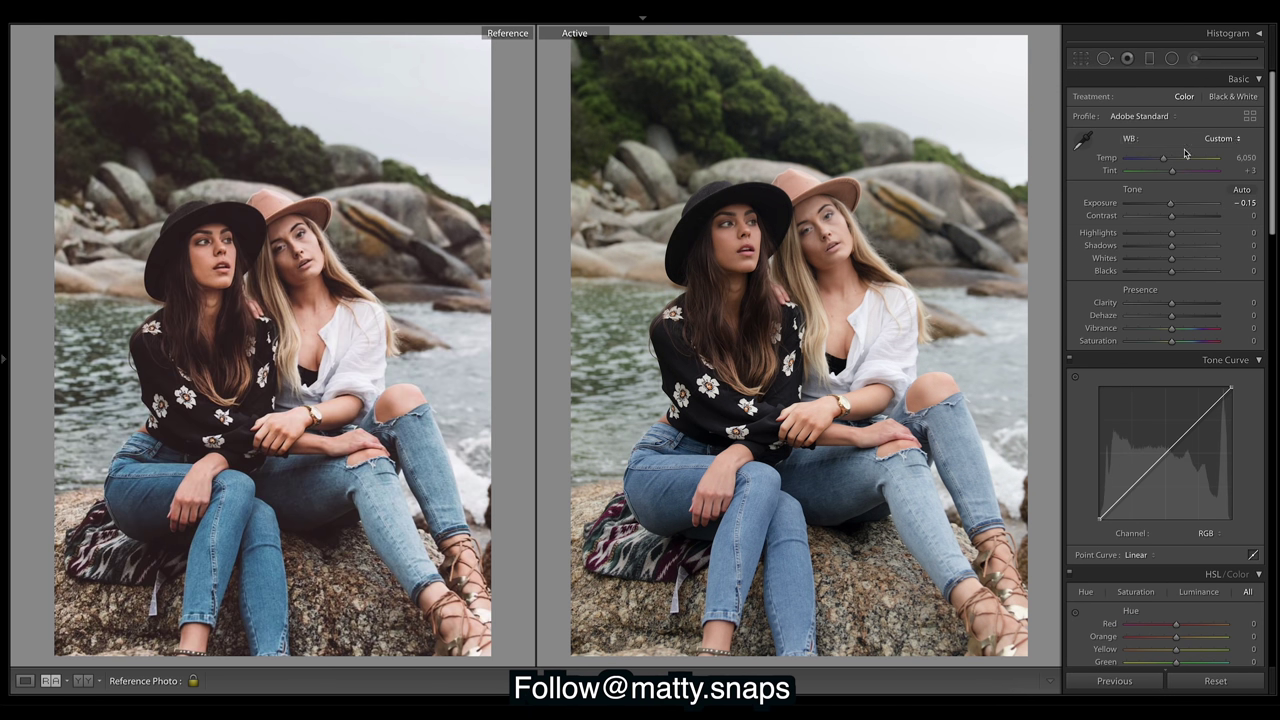
click(1250, 158)
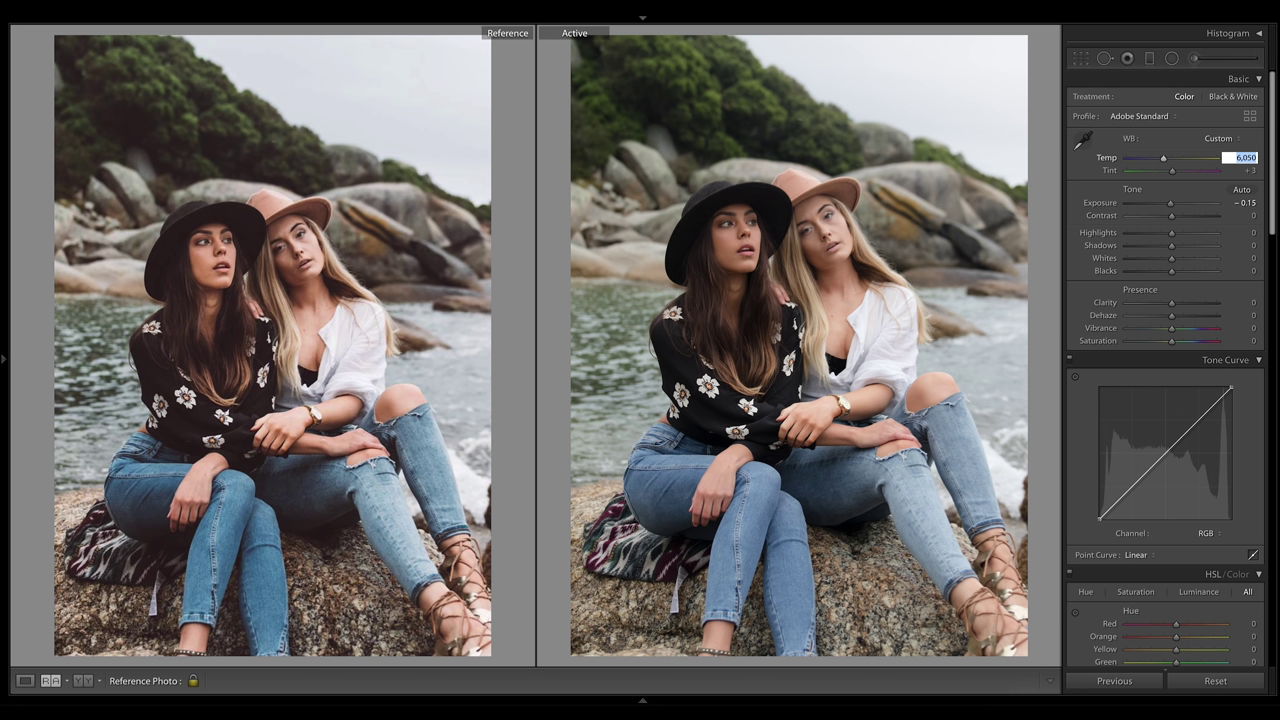
text(6)
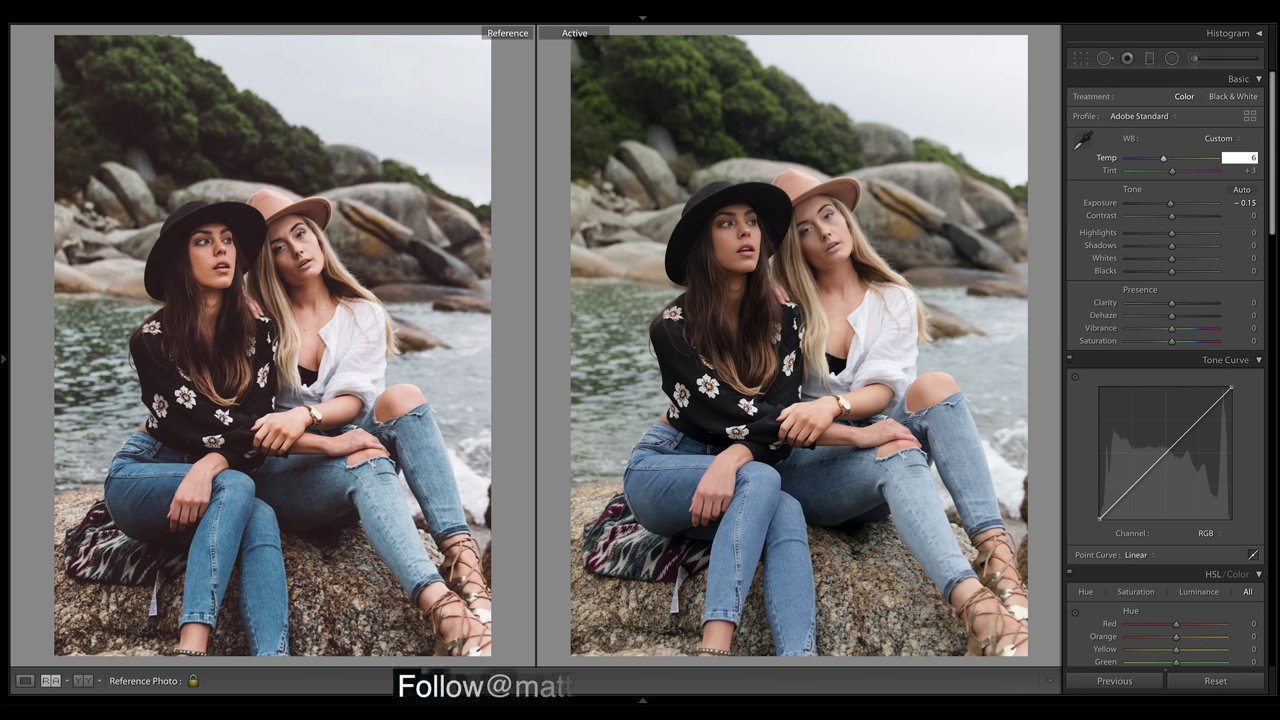
text(,150)
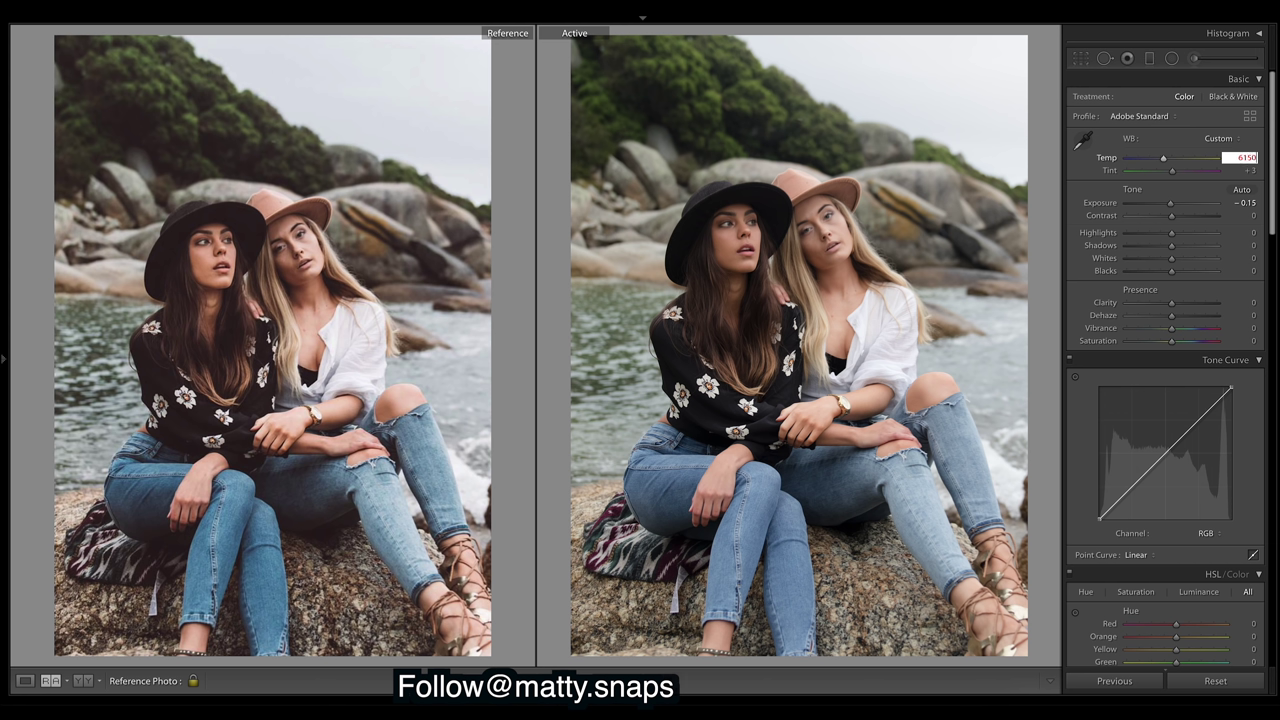
key(Return)
Step: Raise the curve's black point and add lower and upper points forming a gentle S-curve
drag(1104, 519, 1087, 509)
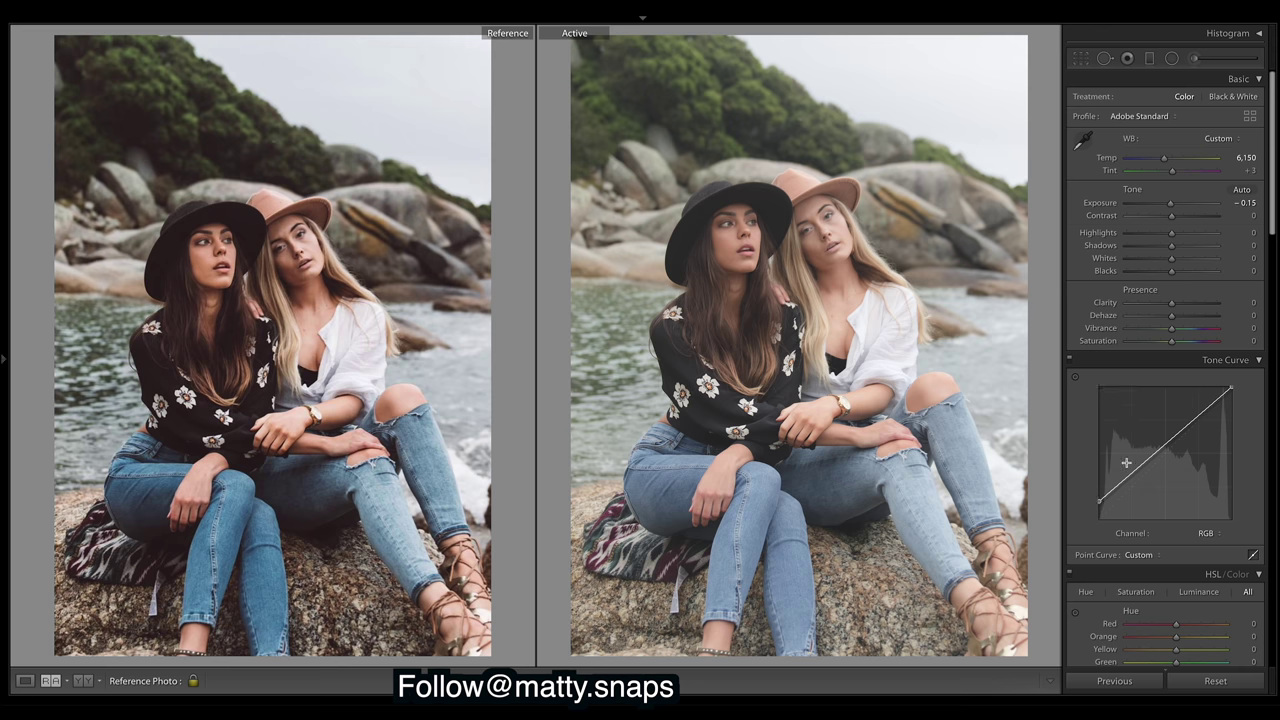
drag(1134, 471, 1142, 484)
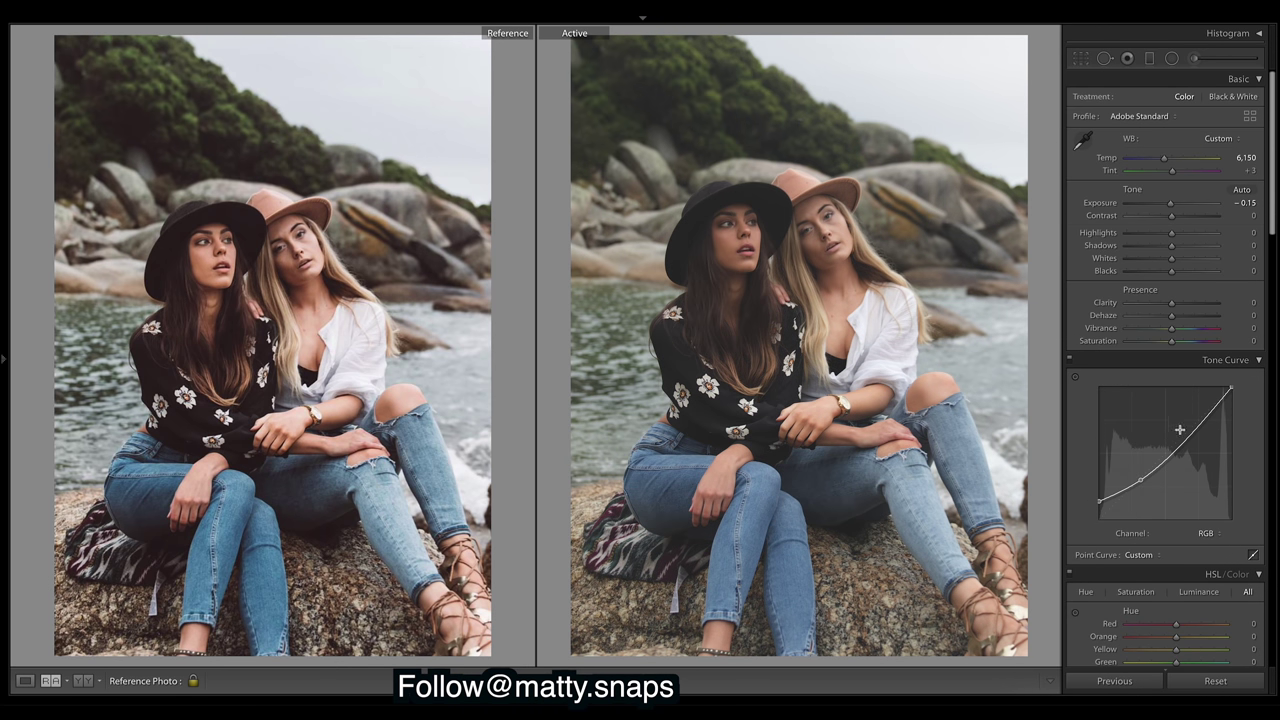
drag(1202, 420, 1203, 427)
drag(1098, 506, 1093, 509)
Step: Try Flatten Curve and undo it, then fine-tune the lower and upper curve points
right_click(1188, 468)
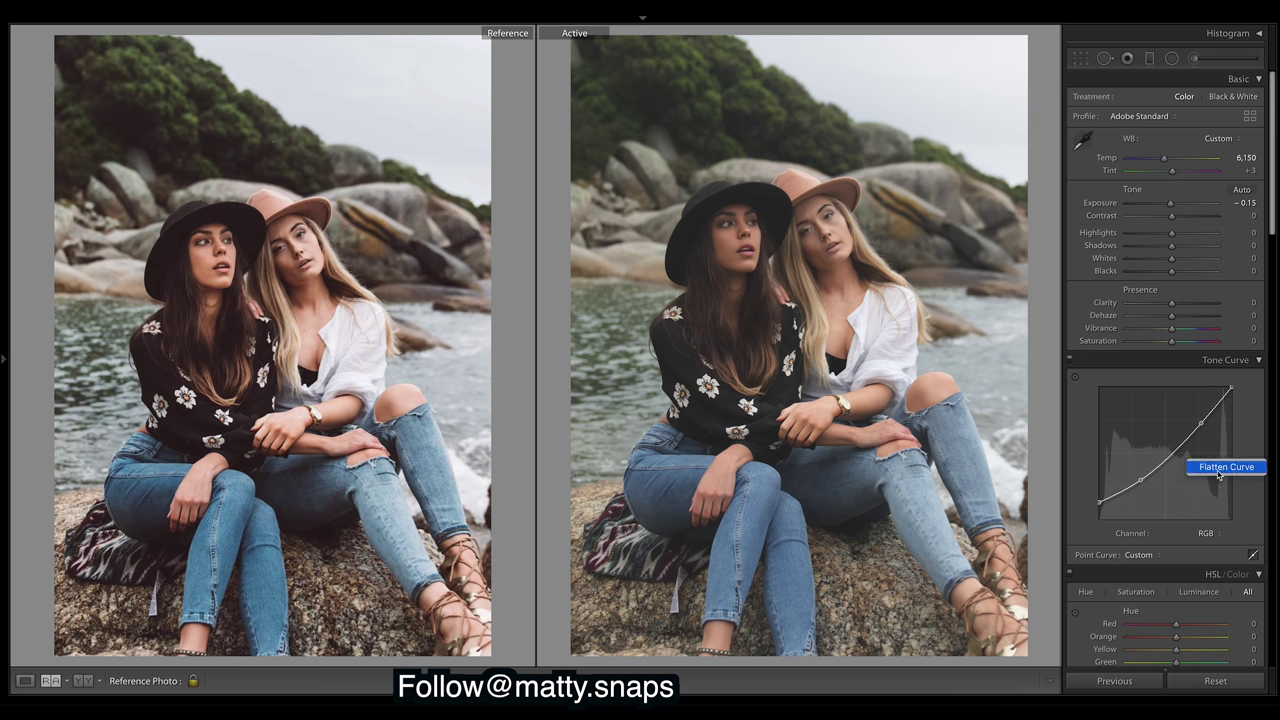
click(1225, 470)
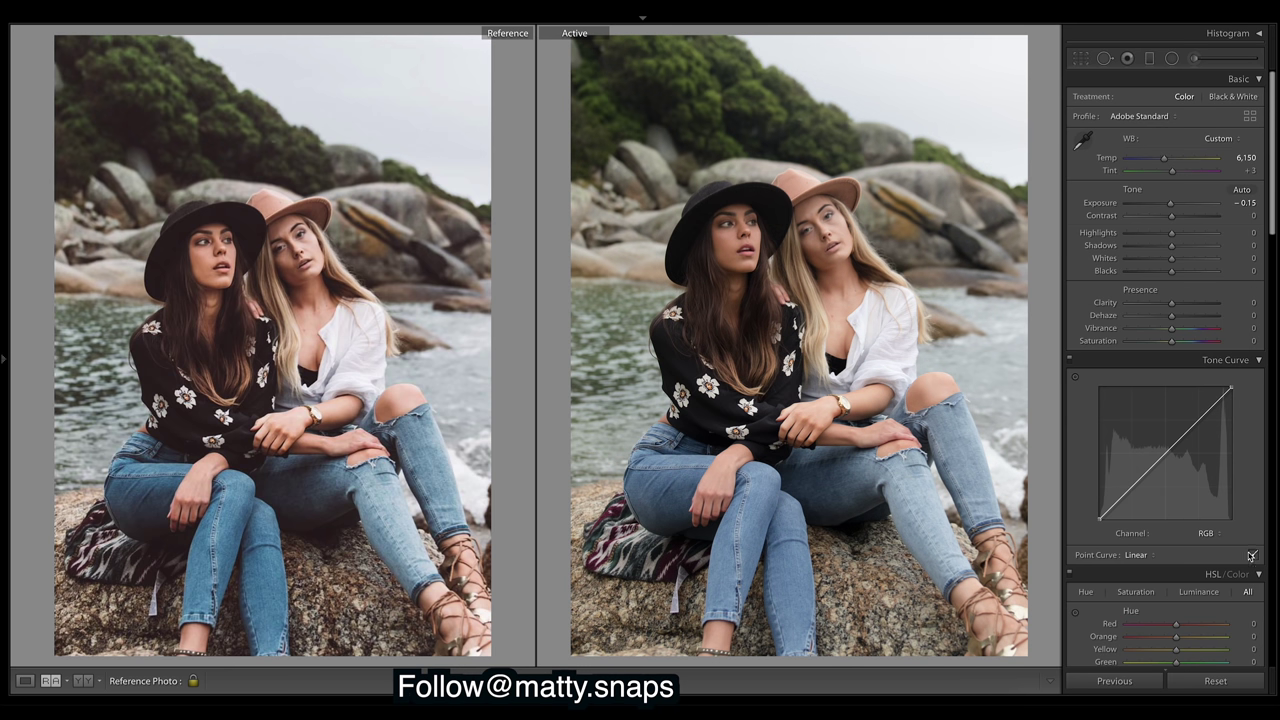
key(ctrl+z)
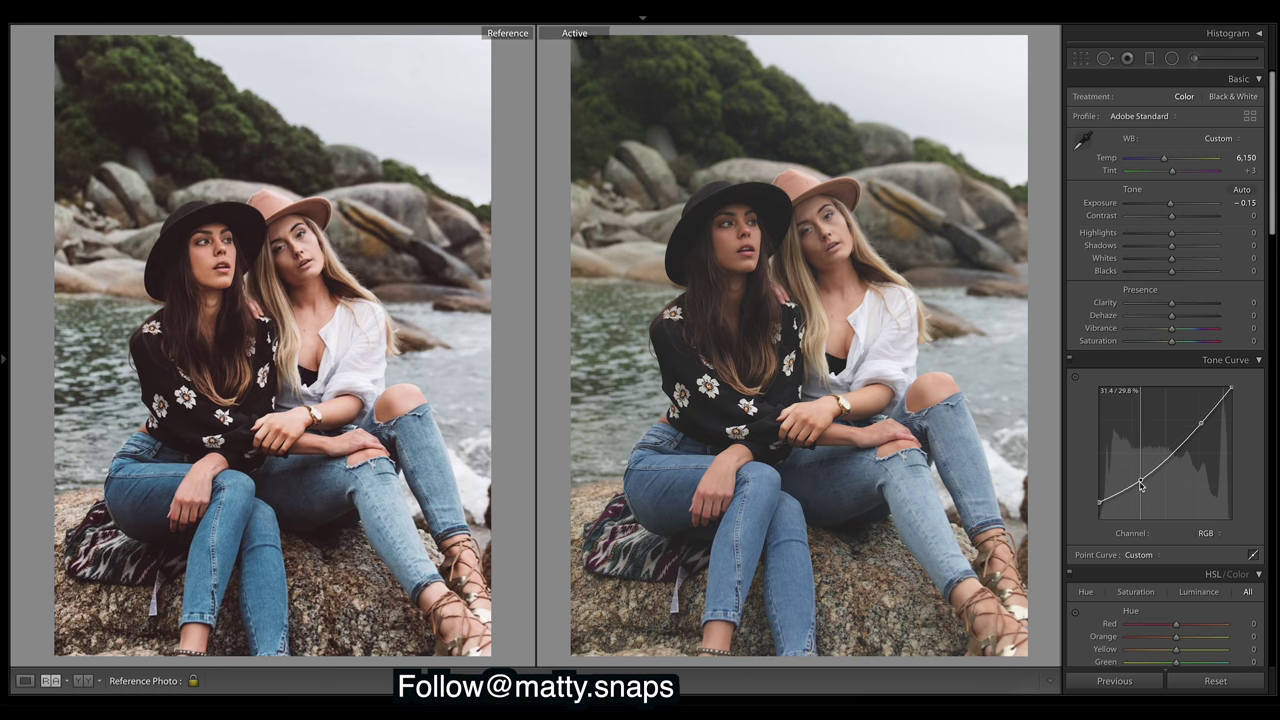
drag(1141, 485, 1134, 490)
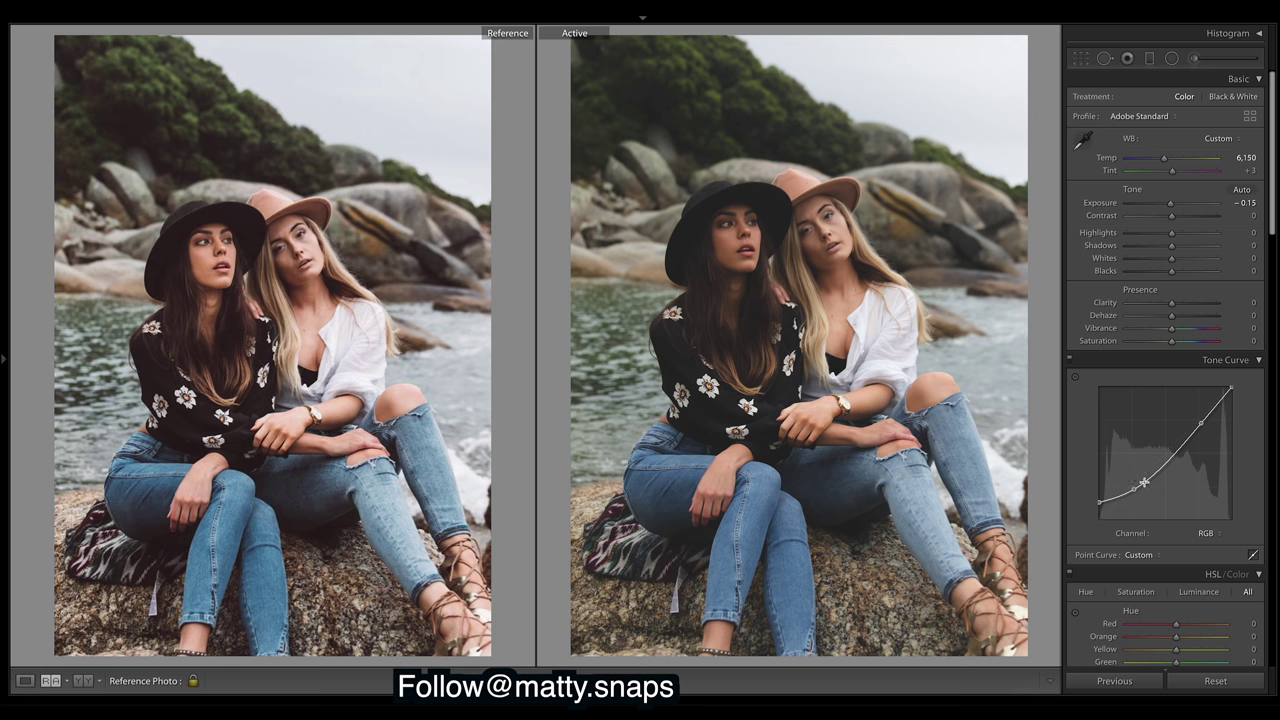
drag(1134, 490, 1133, 488)
drag(1202, 425, 1196, 432)
drag(1195, 432, 1196, 440)
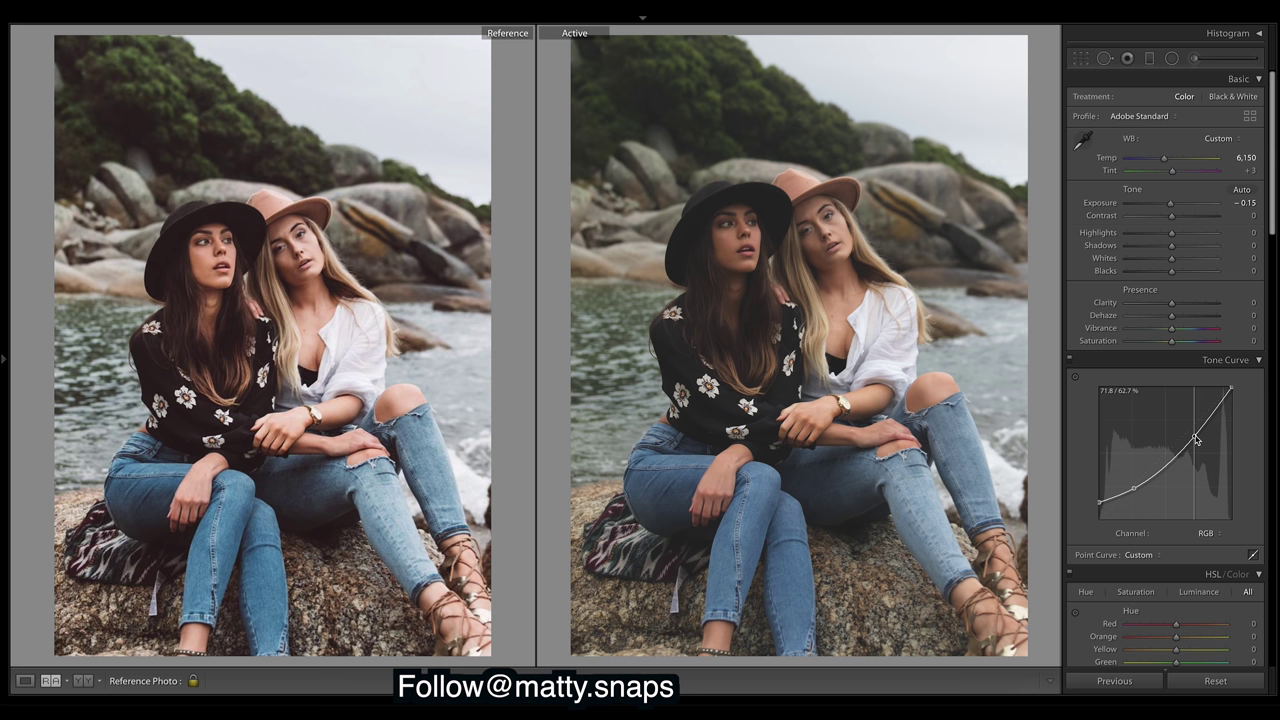
drag(1196, 440, 1197, 434)
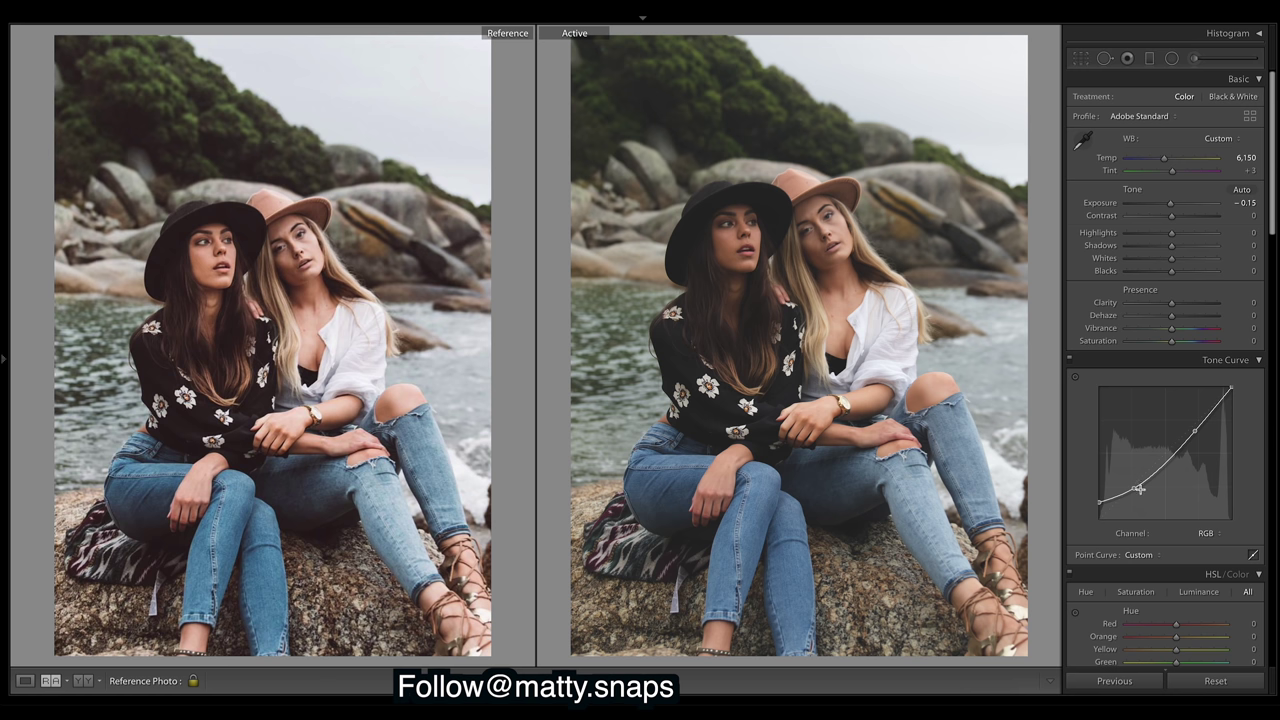
drag(1139, 489, 1098, 507)
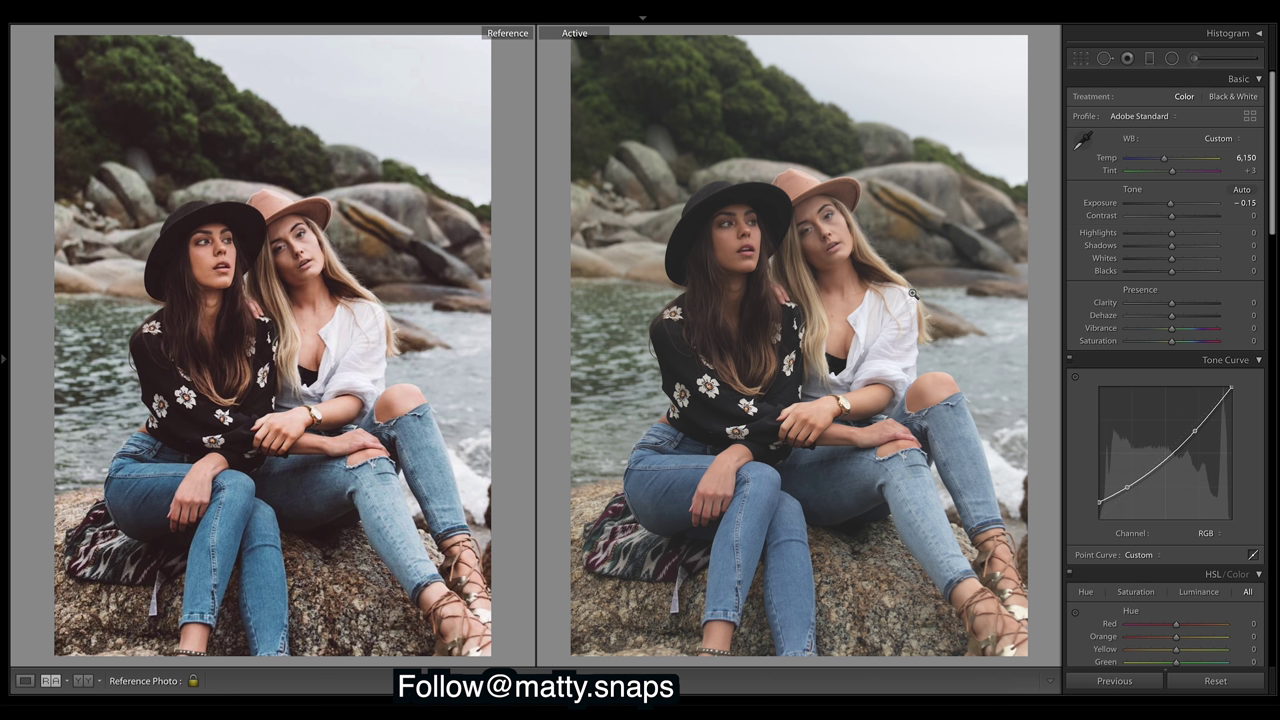
Step: Push Contrast to about +70 and Blacks all the way to +100
drag(1172, 215, 1198, 220)
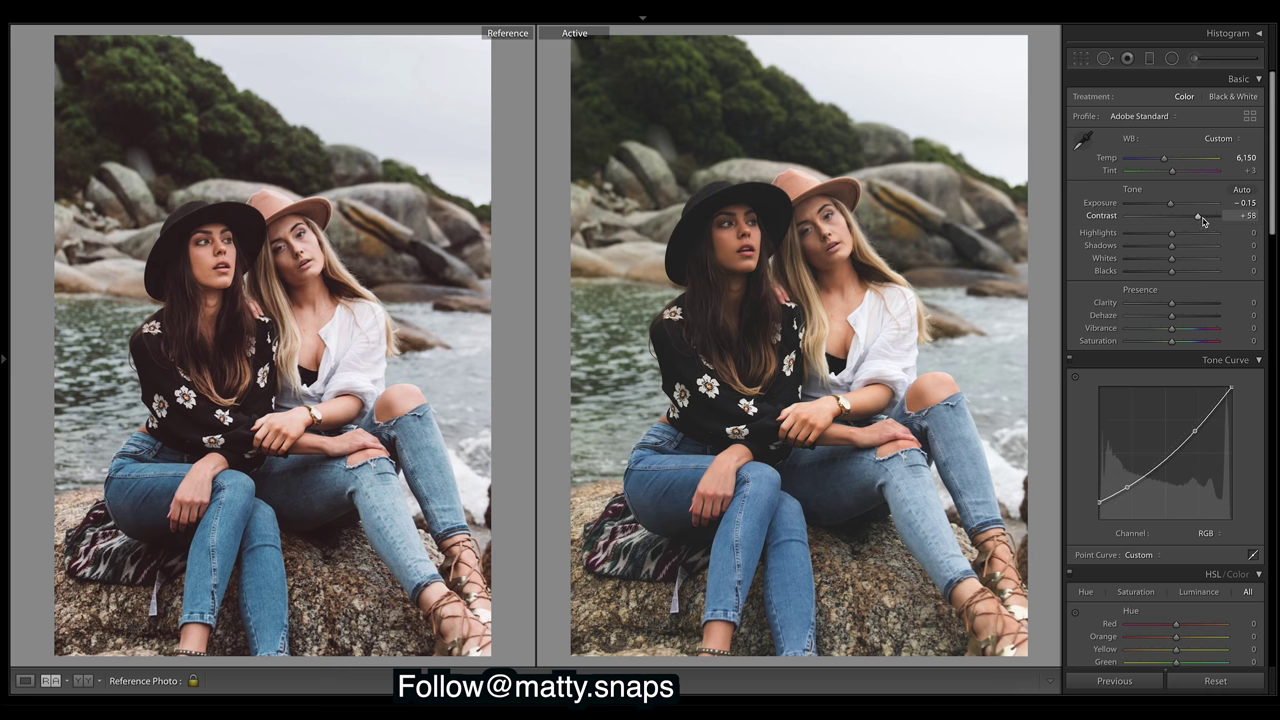
drag(1199, 218, 1208, 223)
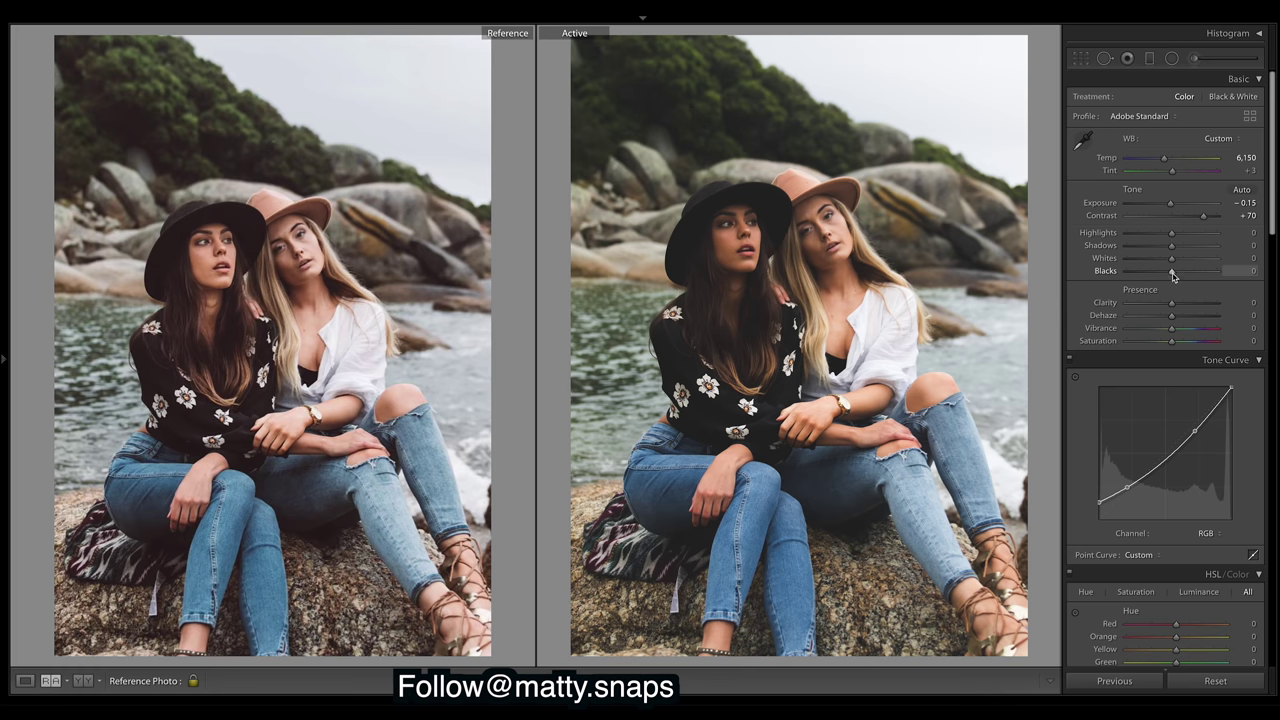
drag(1173, 276, 1219, 283)
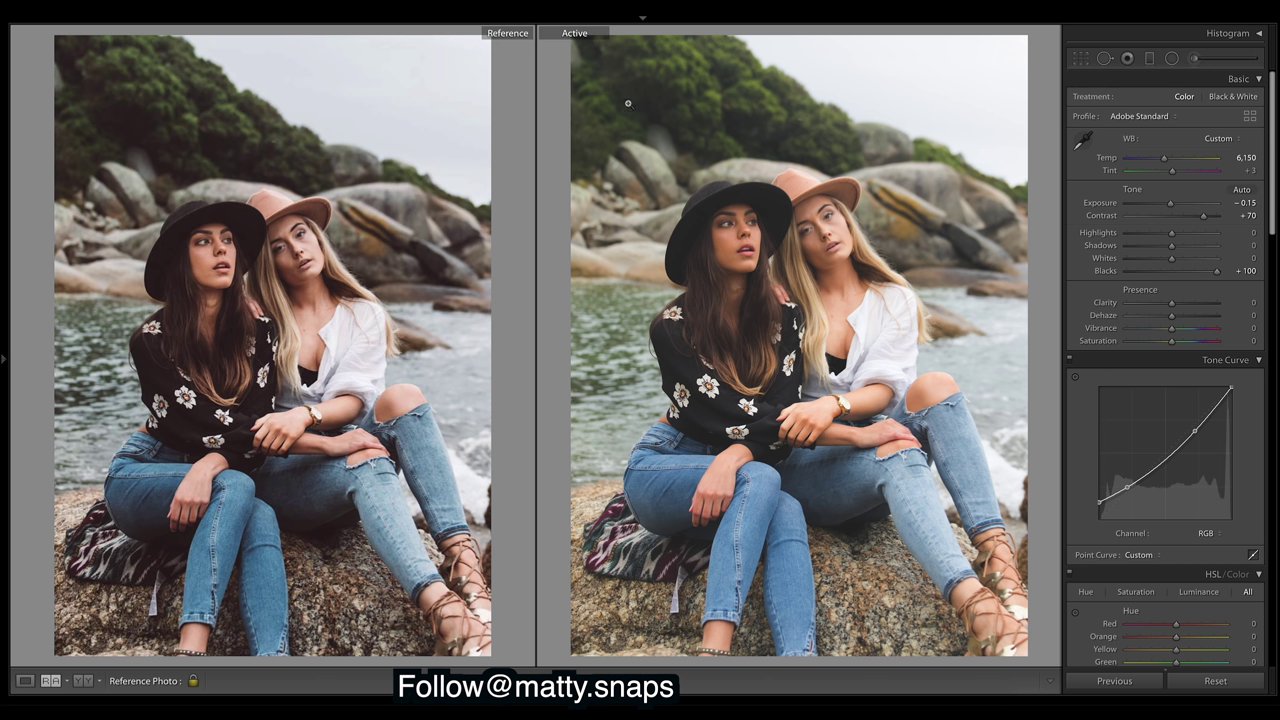
Step: Reset Blacks to 0, then try lifting the curve's black point and undo it
double_click(1217, 276)
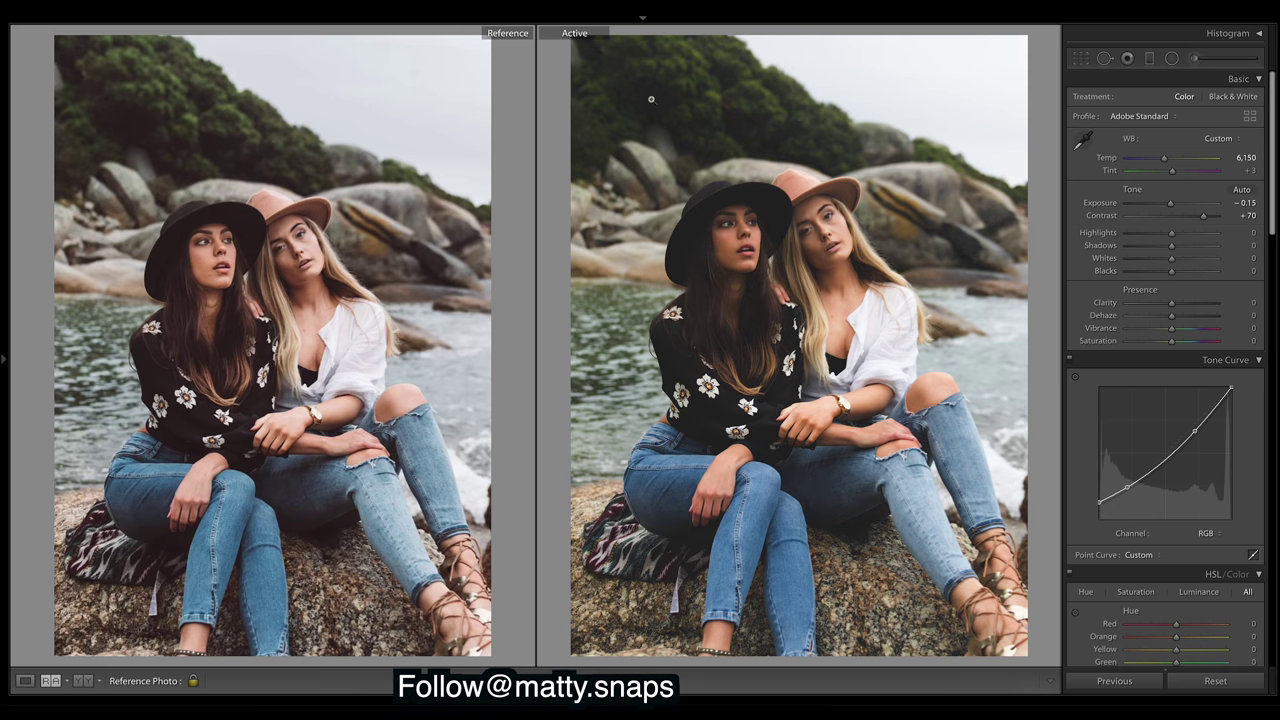
drag(1099, 503, 1095, 489)
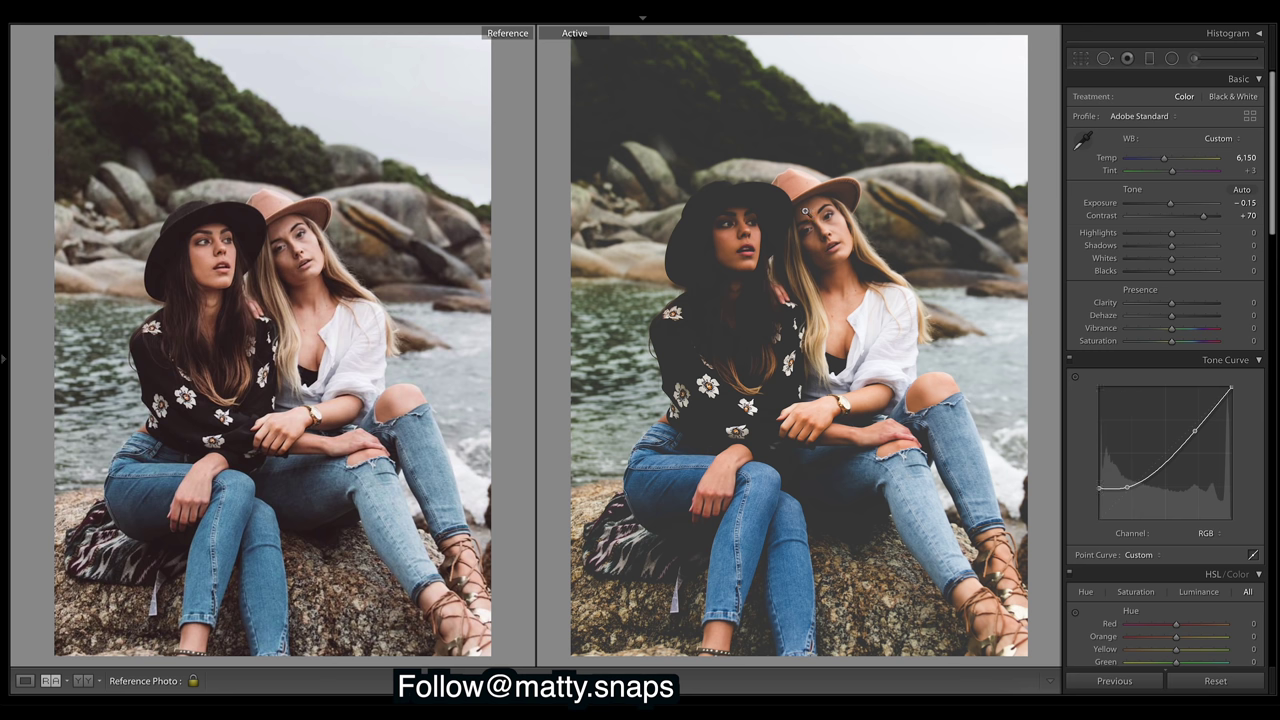
key(ctrl+z)
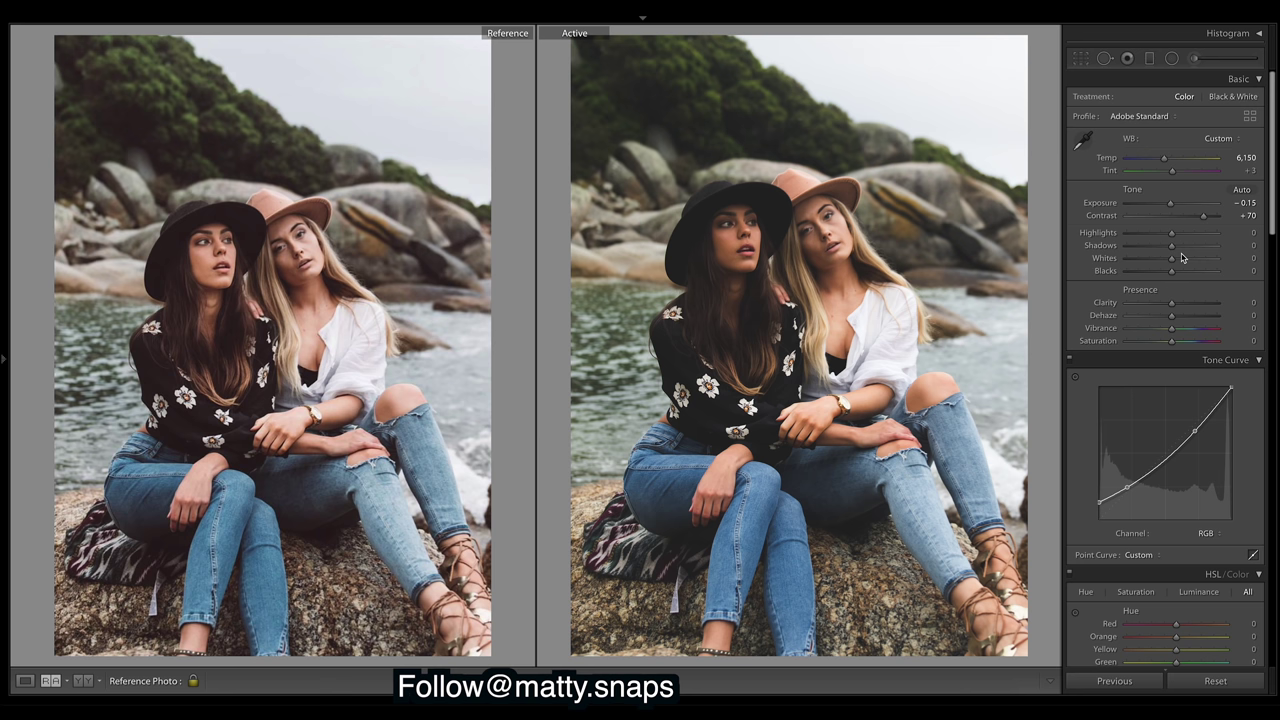
Step: Raise Shadows to +26 and Whites to +3, and add Dehaze of about +21
drag(1172, 245, 1187, 251)
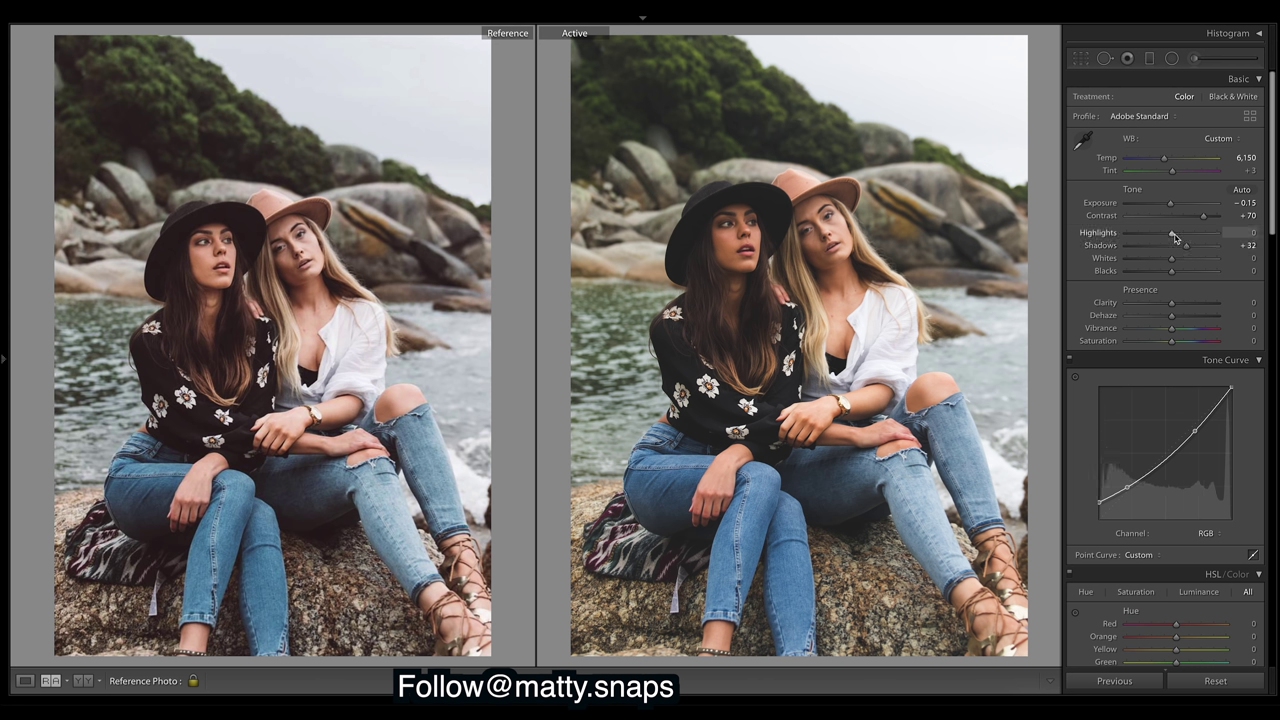
drag(1172, 260, 1181, 263)
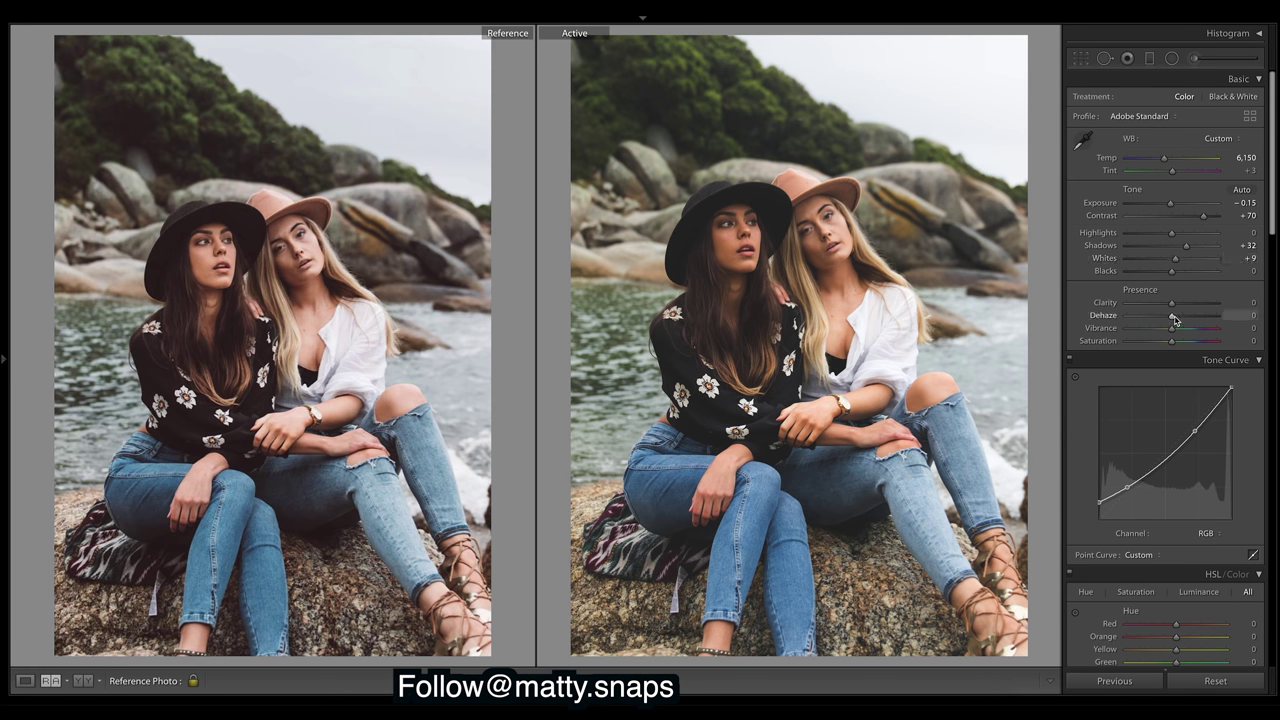
drag(1170, 316, 1179, 320)
double_click(1179, 320)
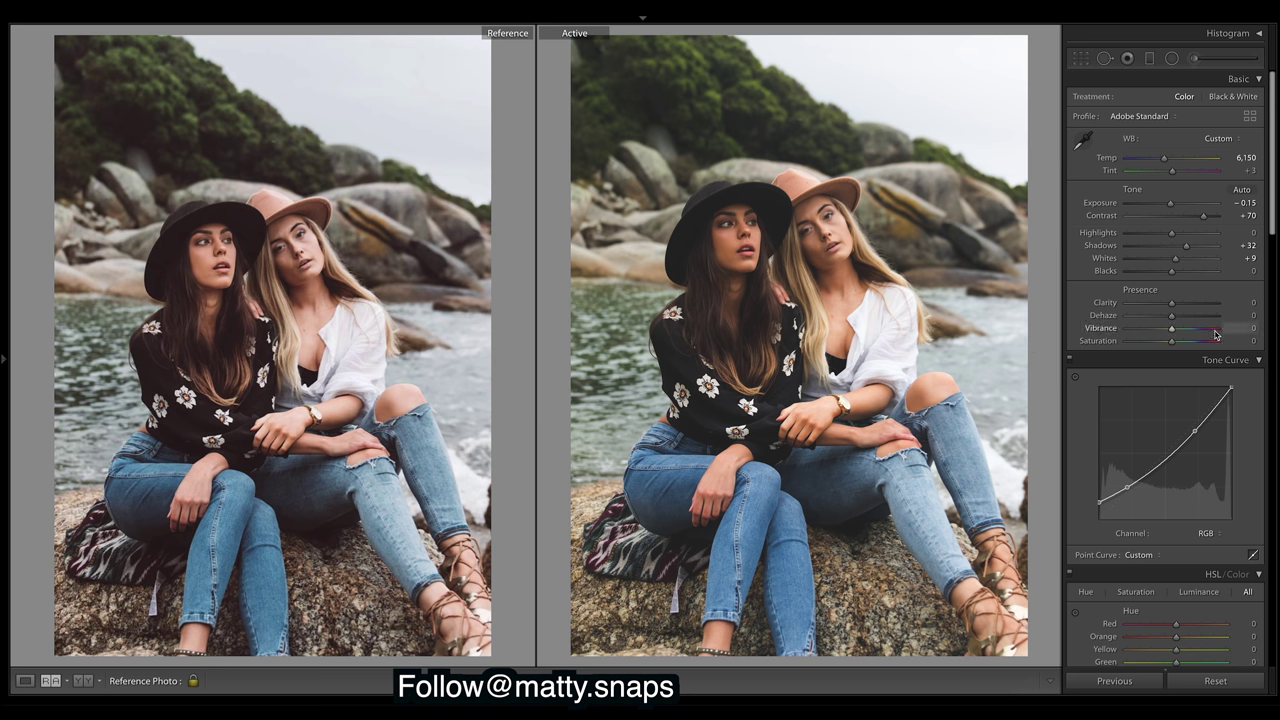
drag(1171, 316, 1189, 320)
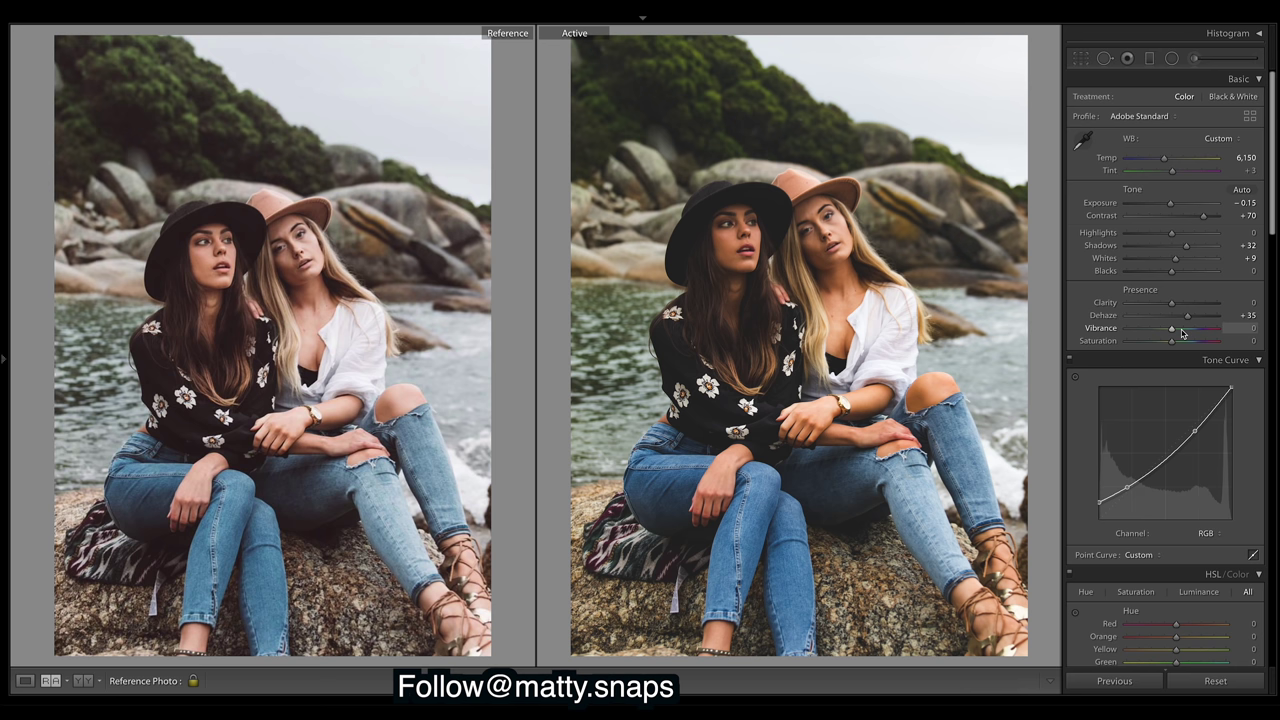
drag(1187, 317, 1182, 318)
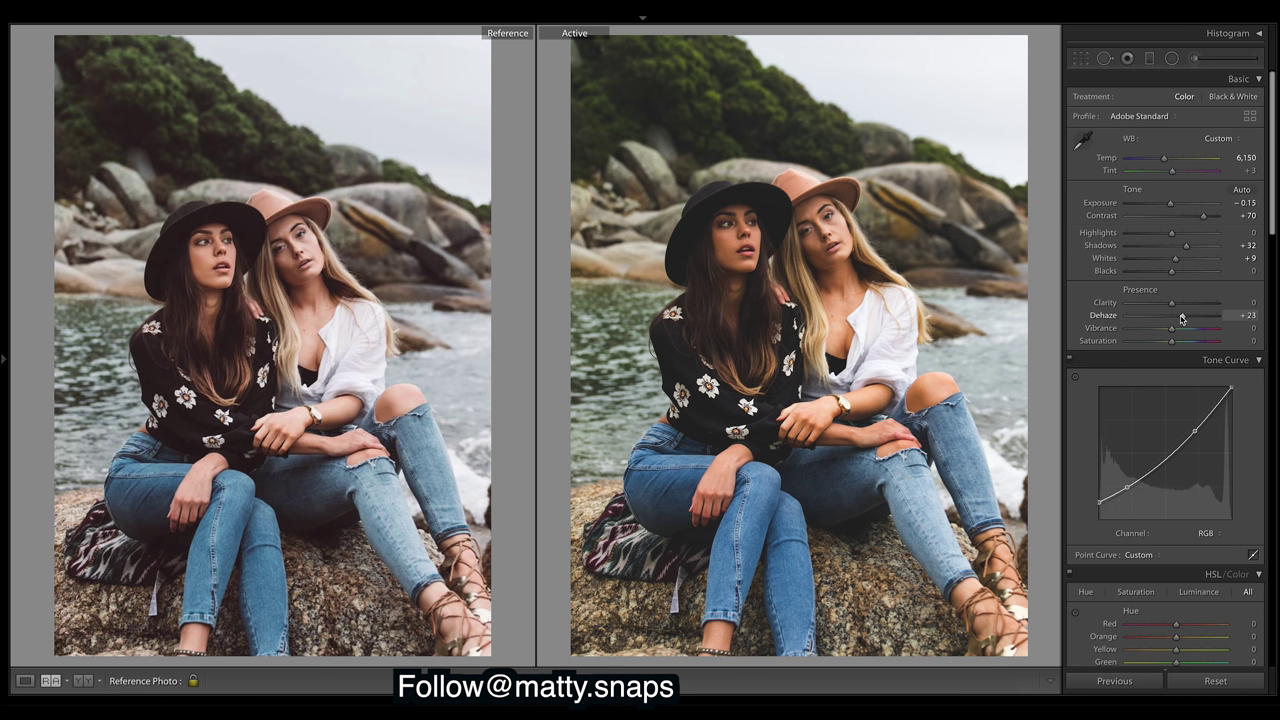
drag(1182, 318, 1181, 318)
Step: Try Highlights at -59 and undo it, then set Dehaze to +17 and Blacks to +33
drag(1157, 232, 1146, 234)
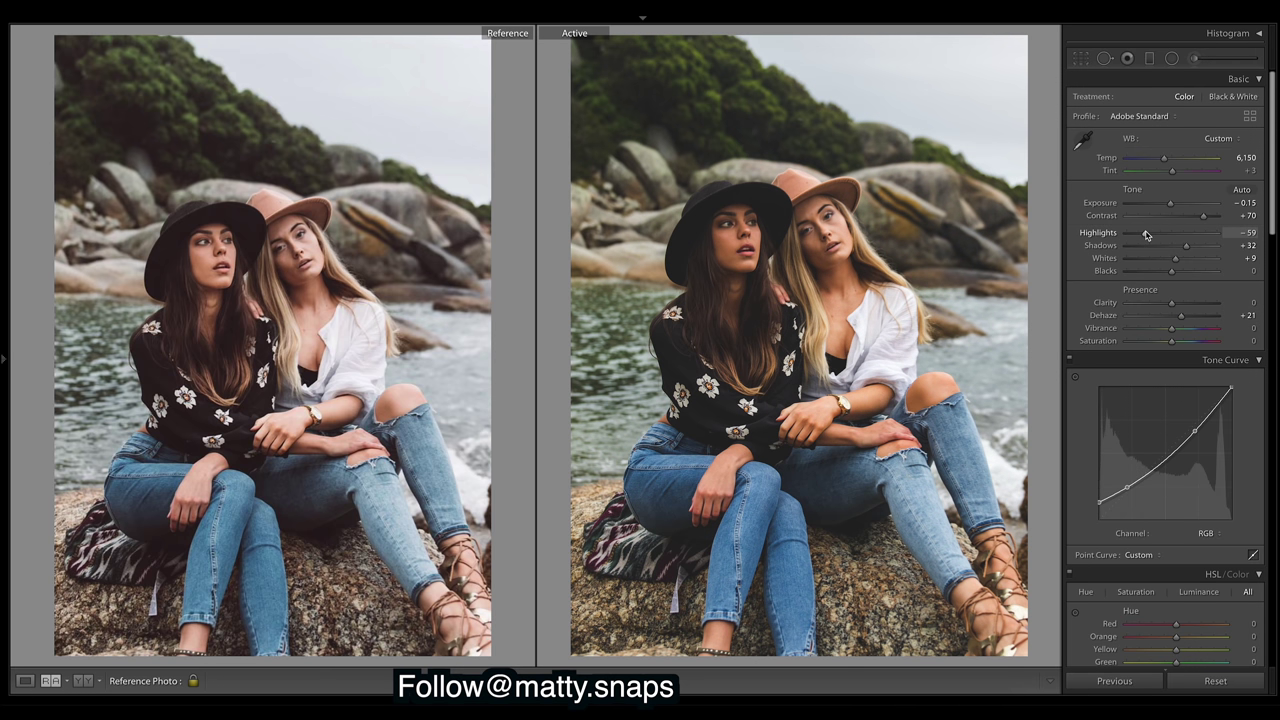
key(ctrl+z)
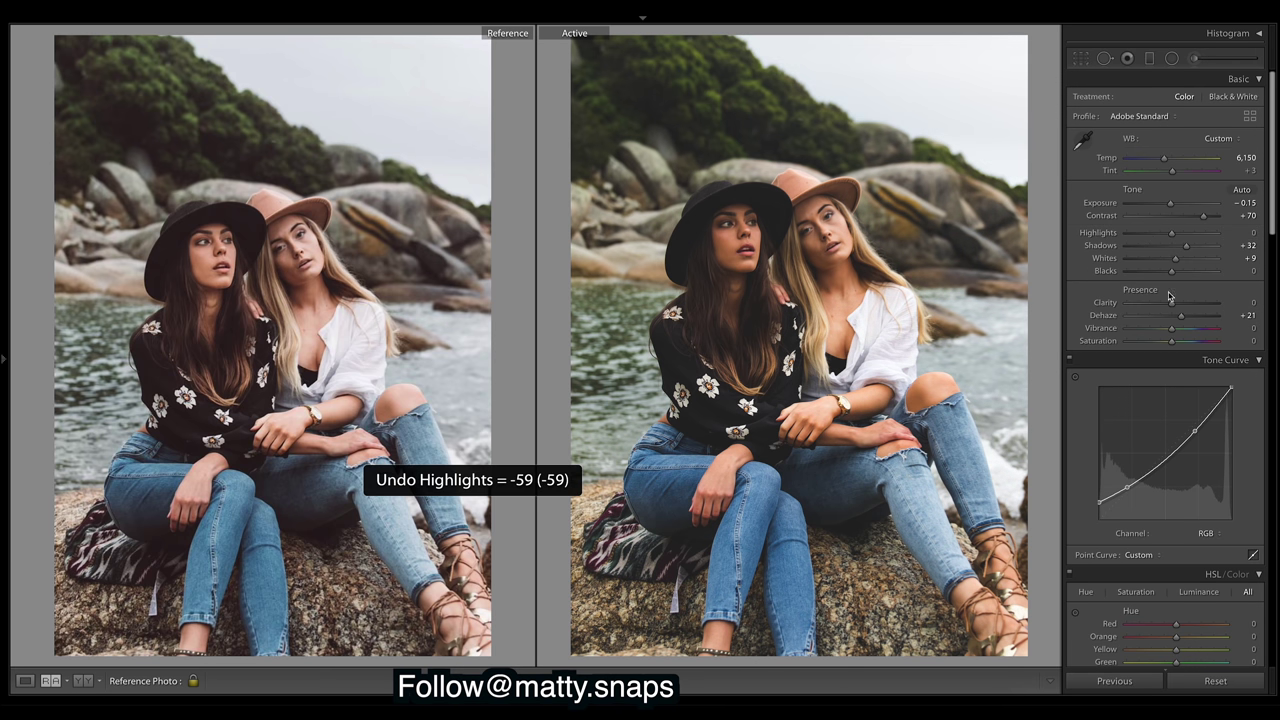
drag(1183, 318, 1181, 319)
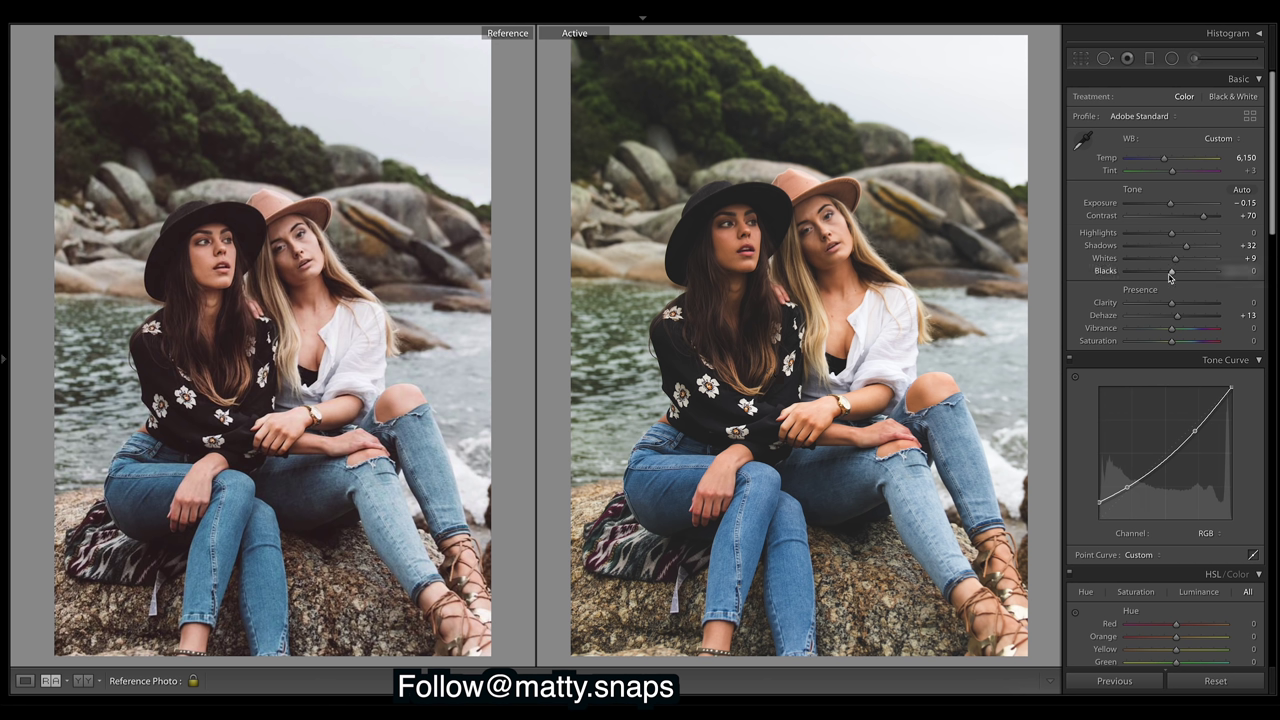
drag(1172, 271, 1182, 274)
drag(1182, 275, 1193, 278)
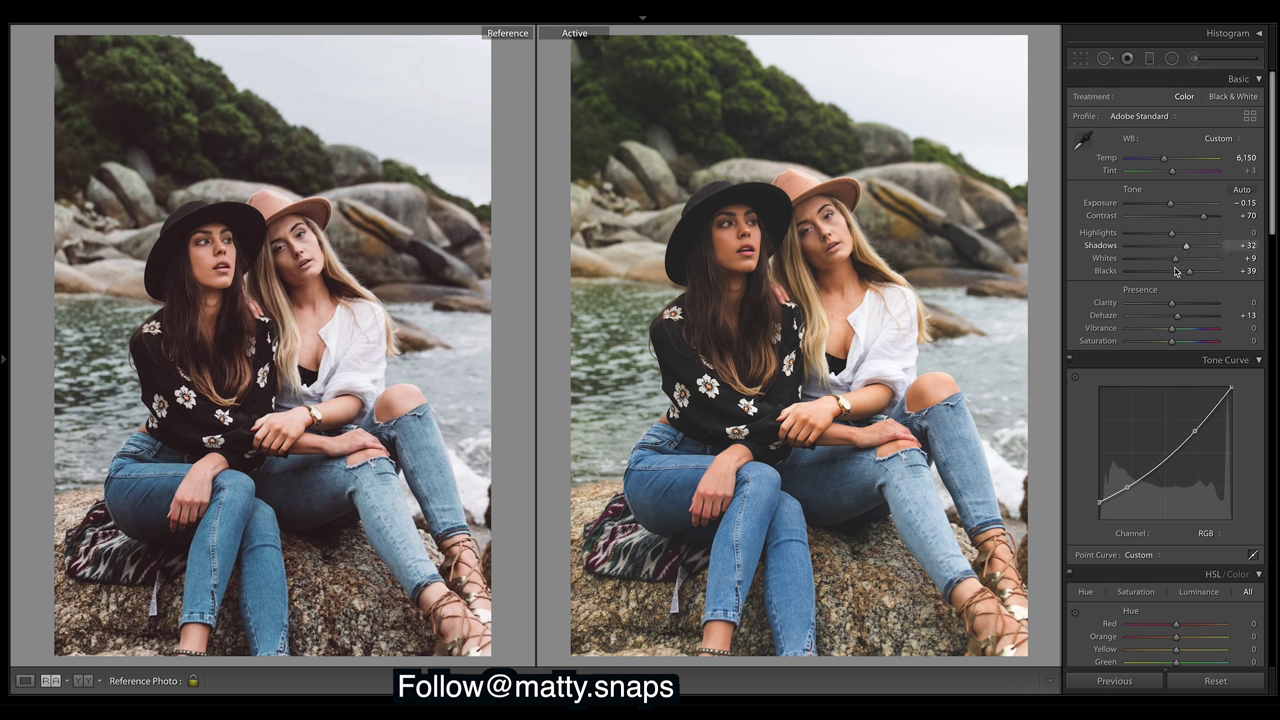
Step: Add shadow and midtone points on the Red, Green and Blue channel curves
click(1218, 537)
click(1210, 543)
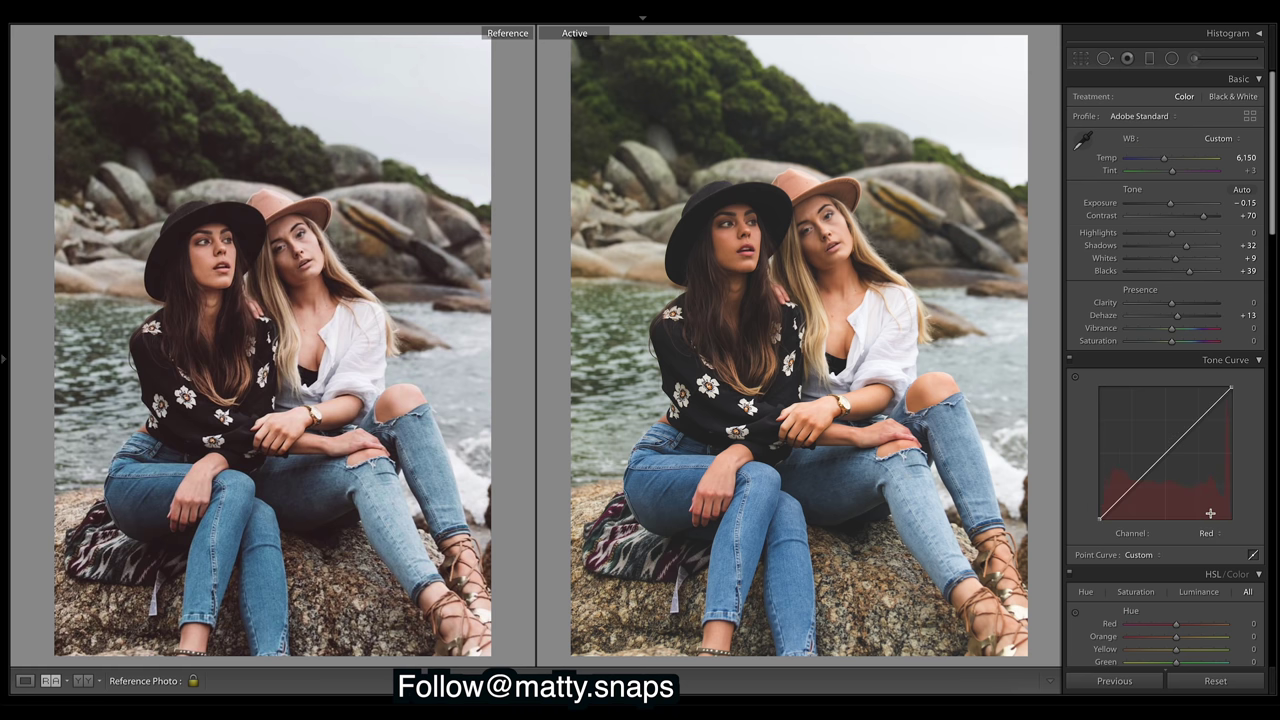
mouse_move(1118, 484)
mouse_down()
mouse_move(1134, 497)
mouse_move(1120, 501)
mouse_up()
drag(1165, 453, 1165, 453)
click(1206, 533)
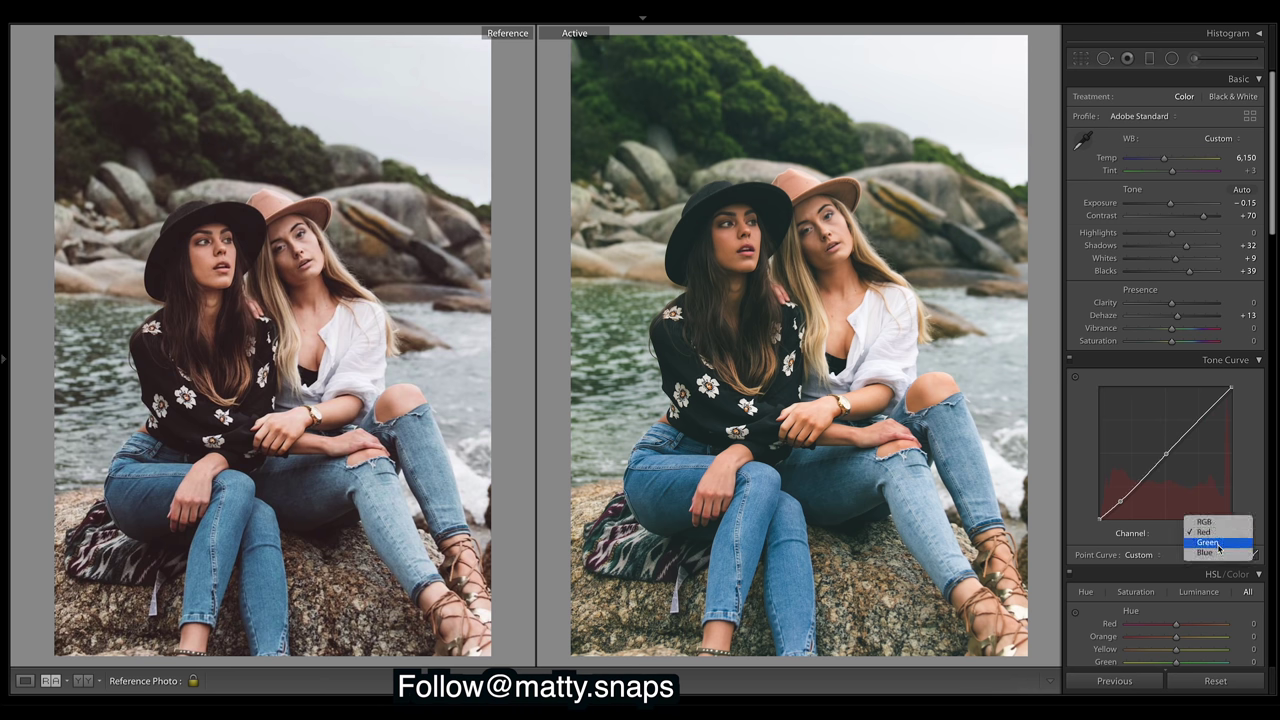
click(1210, 543)
drag(1120, 502, 1116, 507)
drag(1166, 453, 1167, 456)
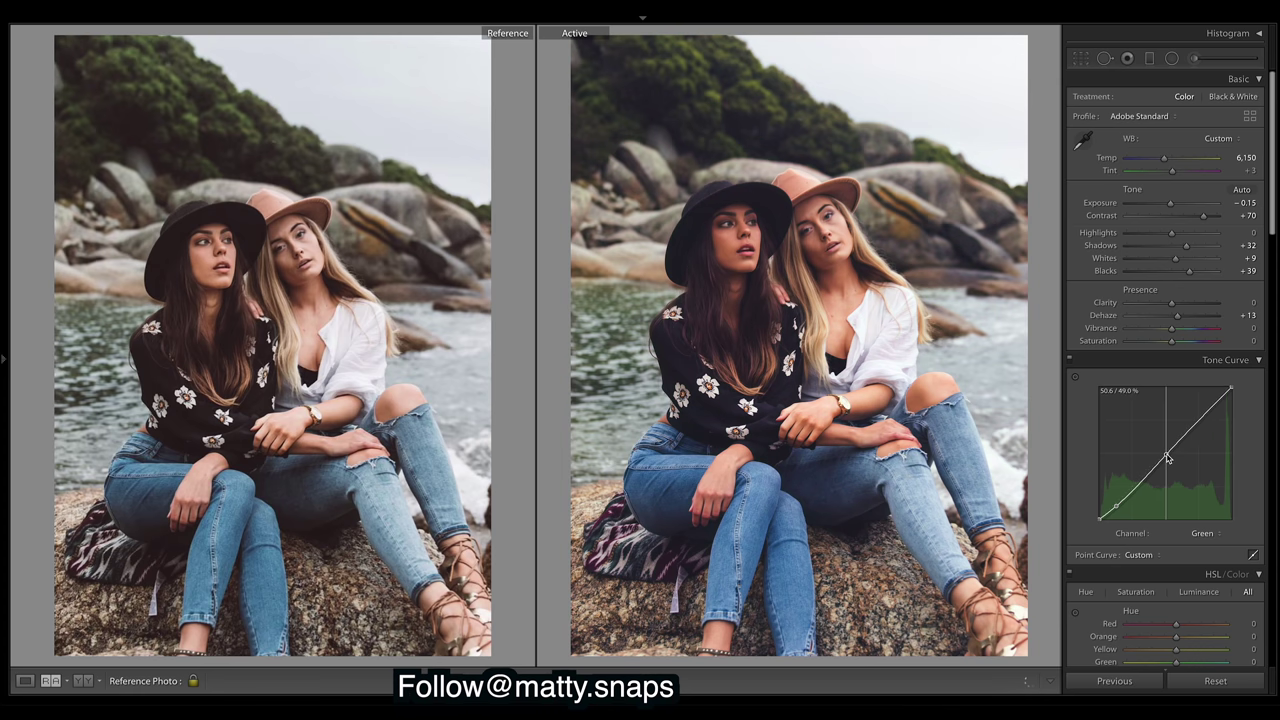
click(1206, 533)
click(1210, 545)
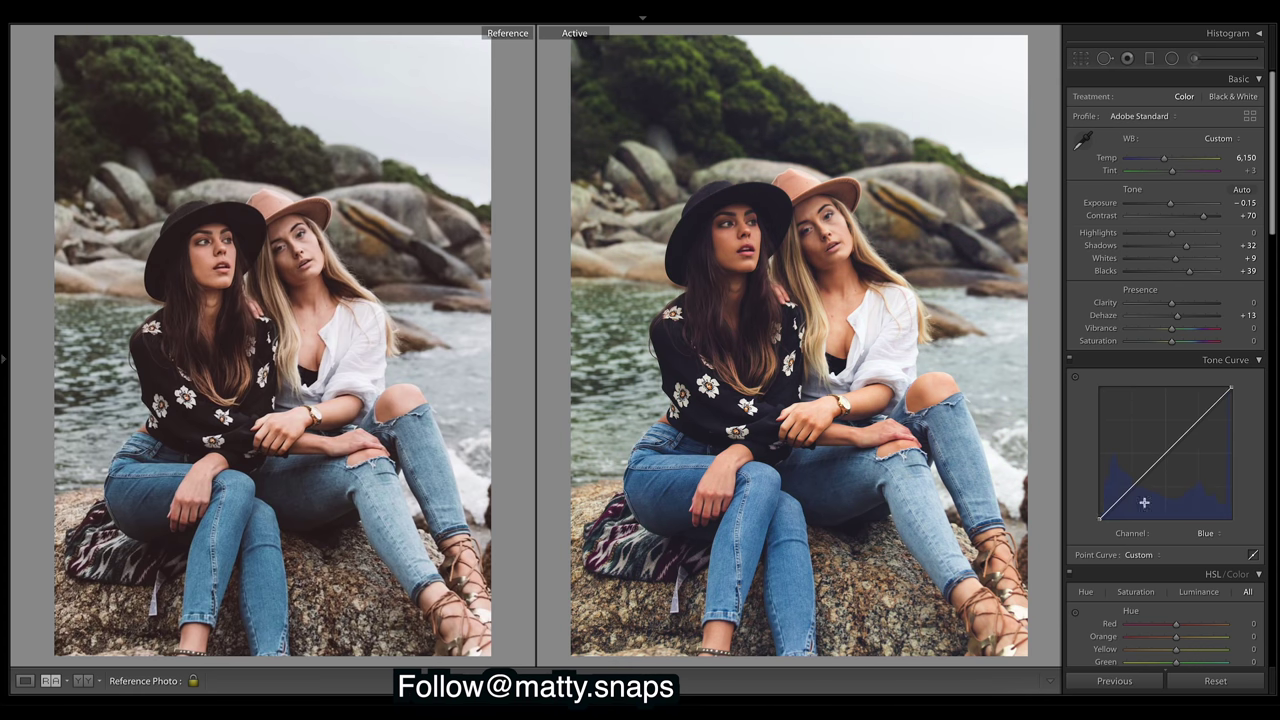
drag(1116, 503, 1116, 511)
drag(1160, 461, 1199, 418)
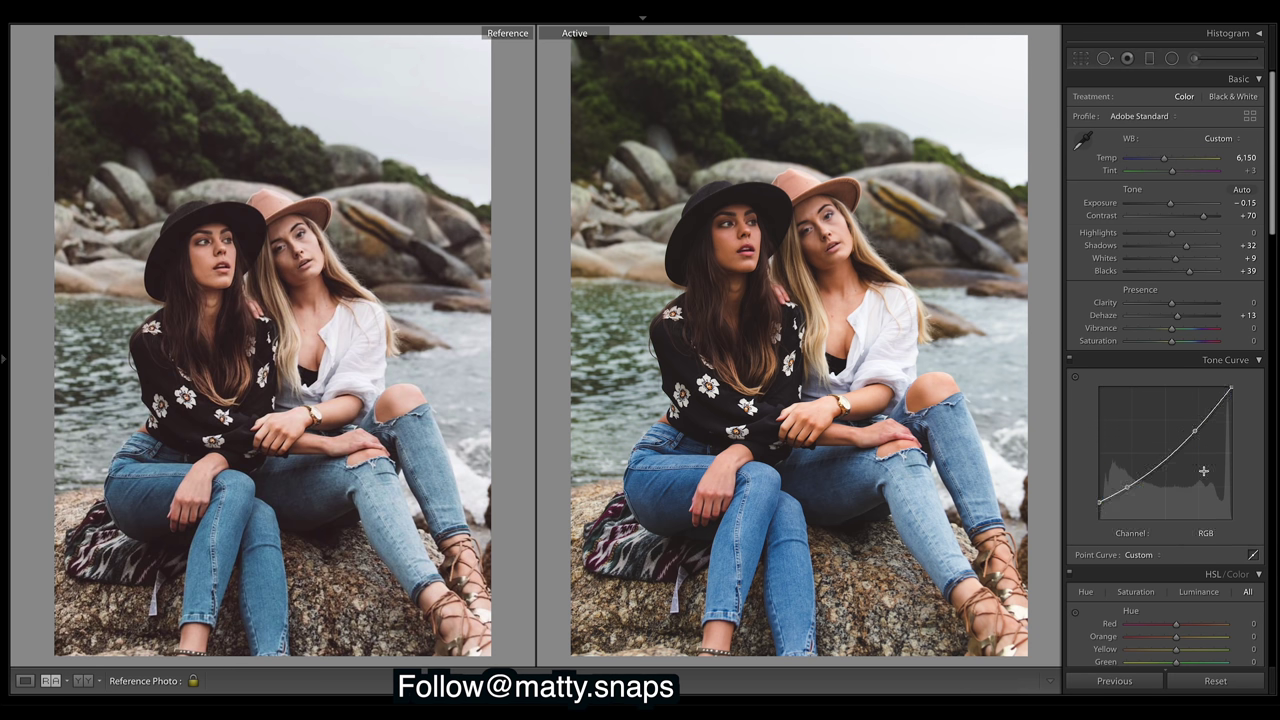
Step: Toggle the tone curve to compare, then review the Red, Green and Blue curves, ending on Green
click(1068, 359)
click(1068, 359)
click(1068, 359)
click(1068, 359)
click(1219, 535)
click(1219, 543)
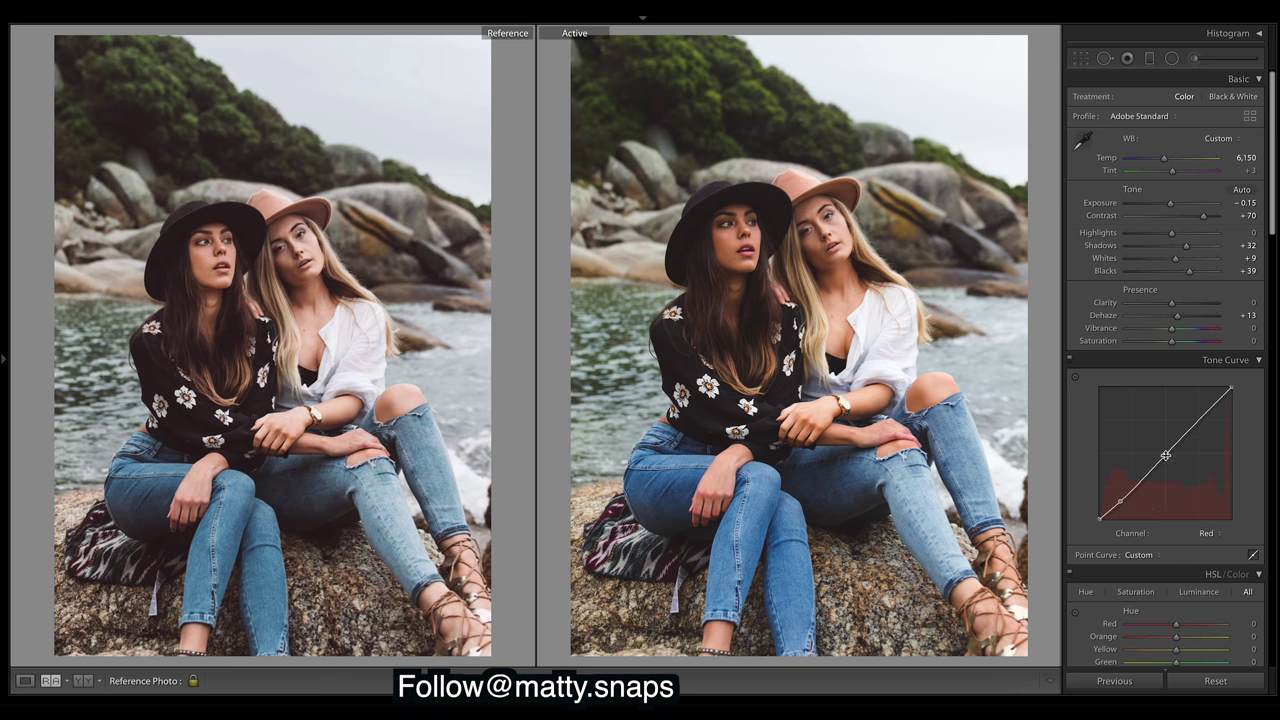
click(1222, 533)
click(1214, 543)
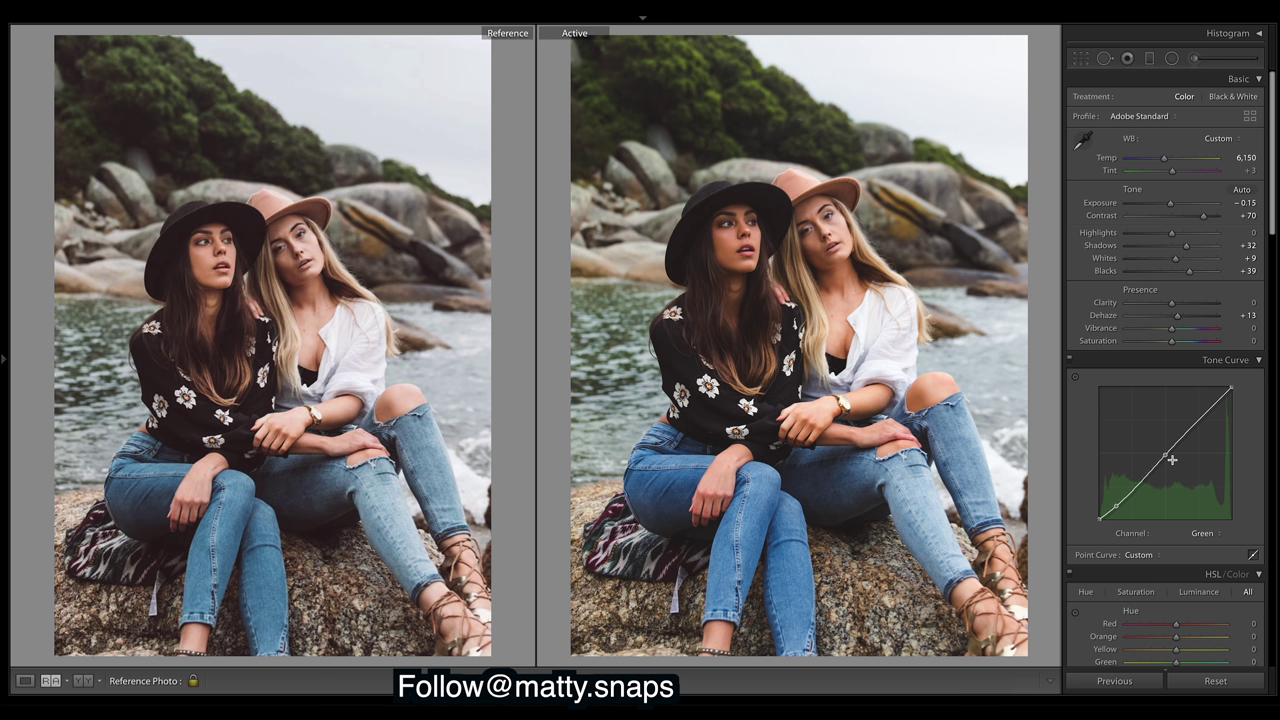
click(1222, 534)
click(1222, 545)
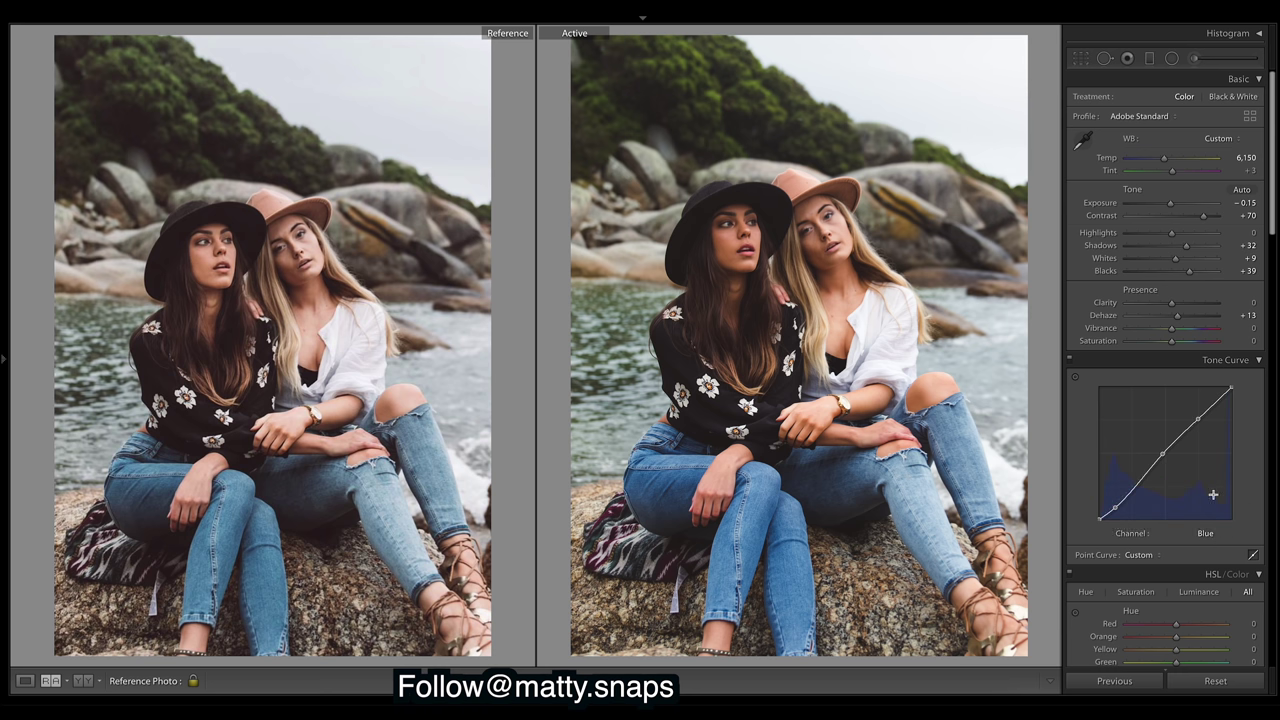
click(1220, 534)
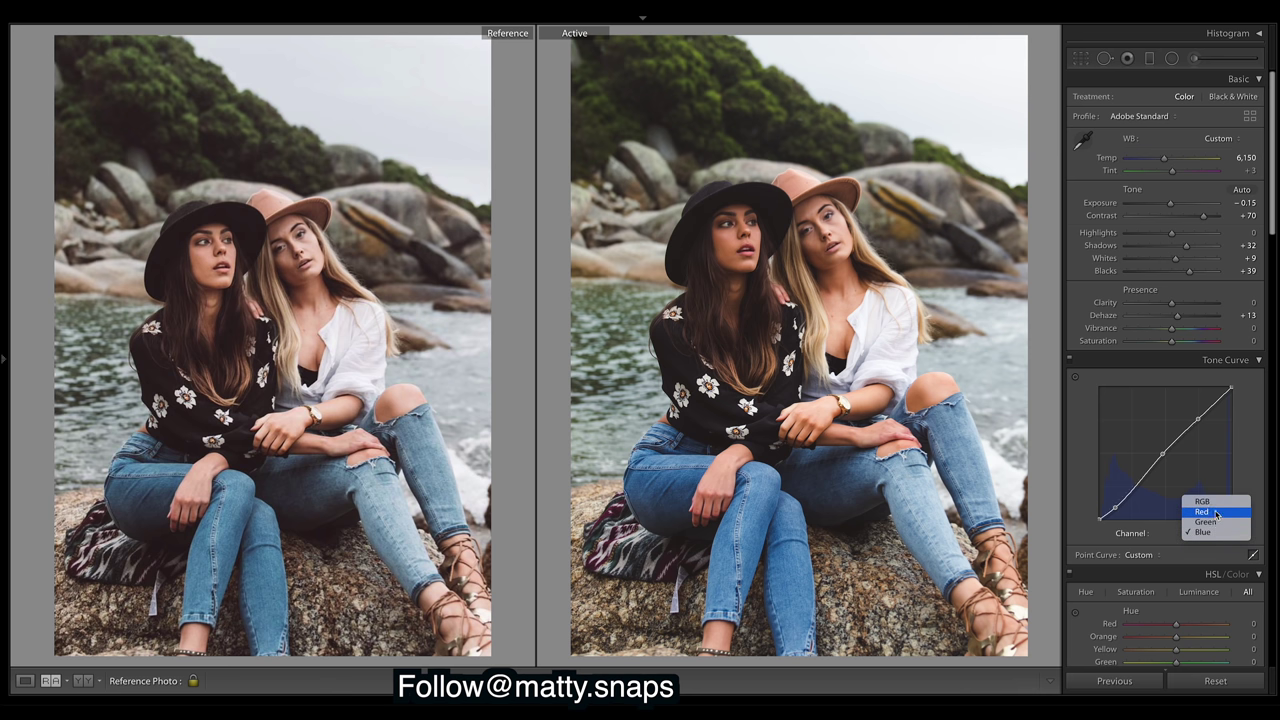
click(1206, 521)
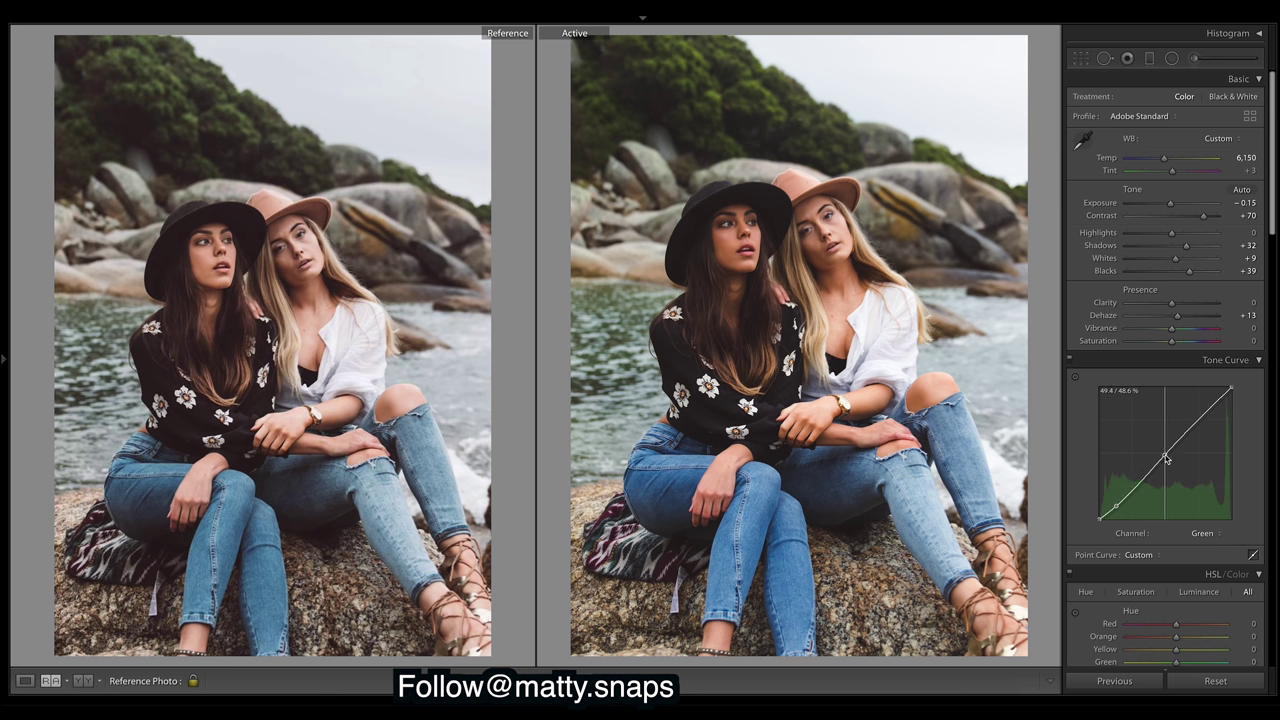
Step: Add and undo a Green curve point, then collapse and re-expand the Tone Curve panel
click(1164, 455)
key(ctrl+z)
click(1067, 362)
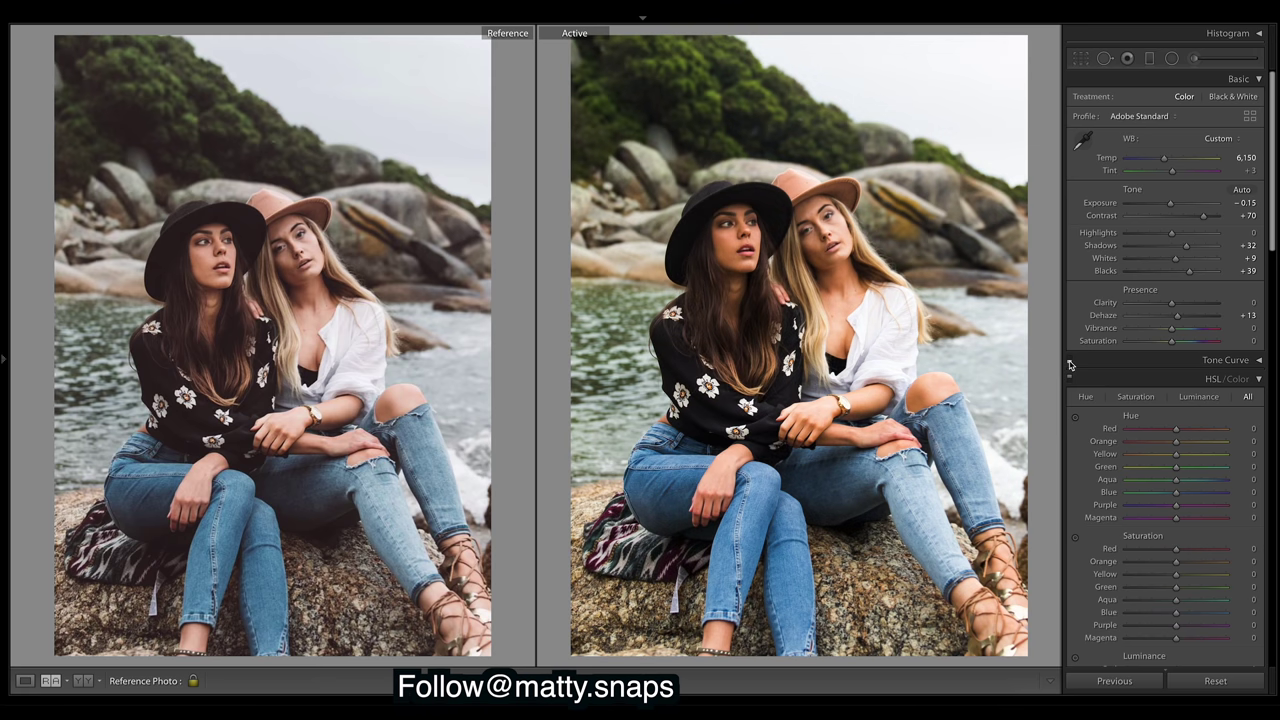
click(1259, 361)
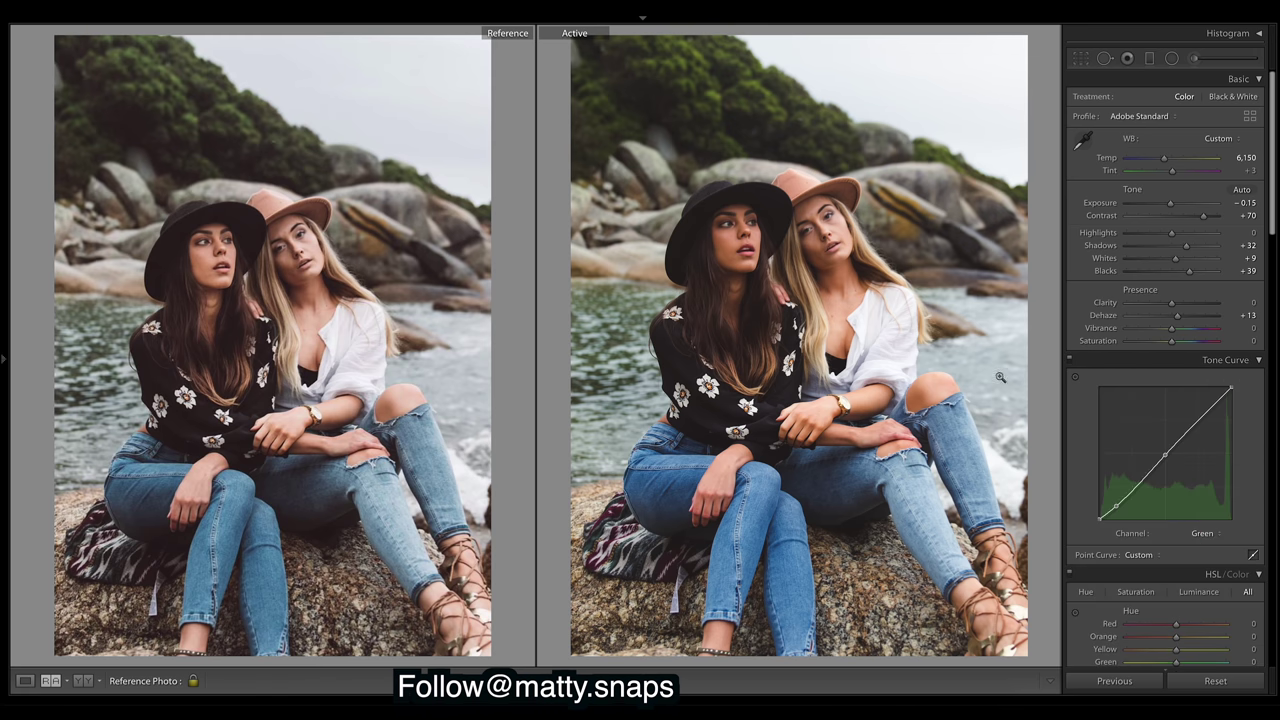
Step: Toggle the tone curve off and on to compare, leaving it on with the Blue channel shown
click(1071, 364)
click(1071, 364)
click(1071, 364)
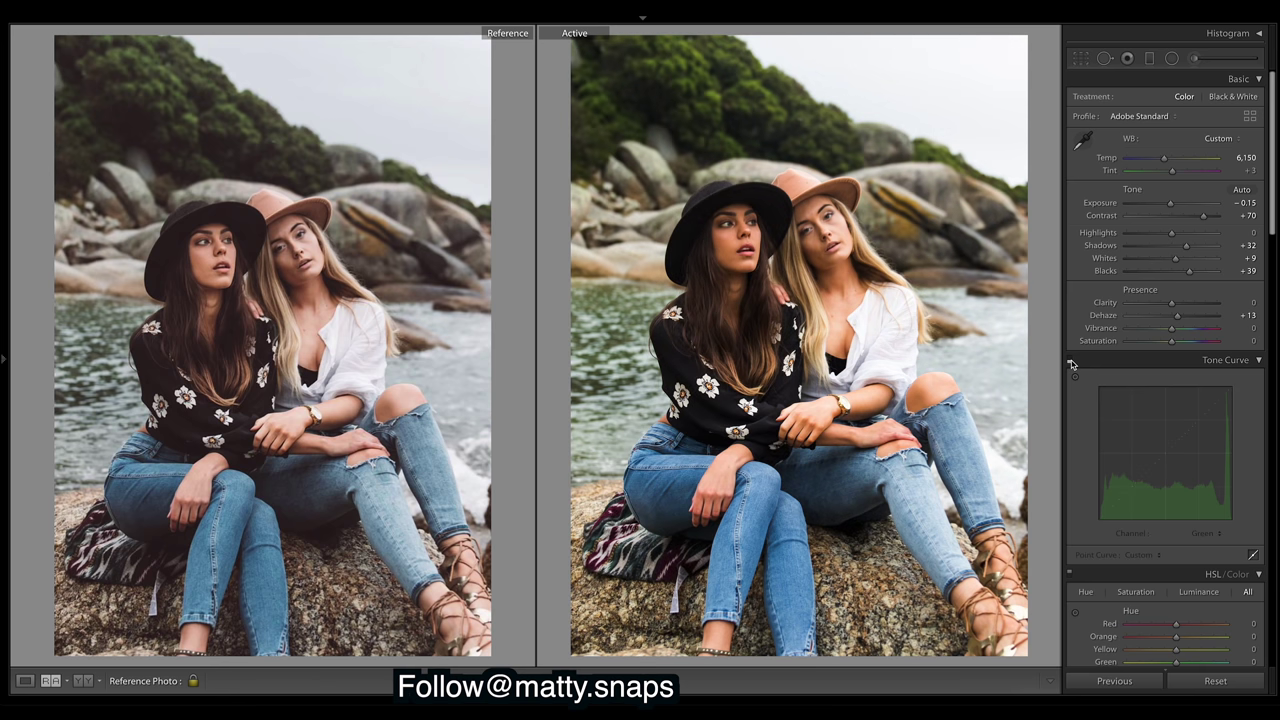
click(1071, 364)
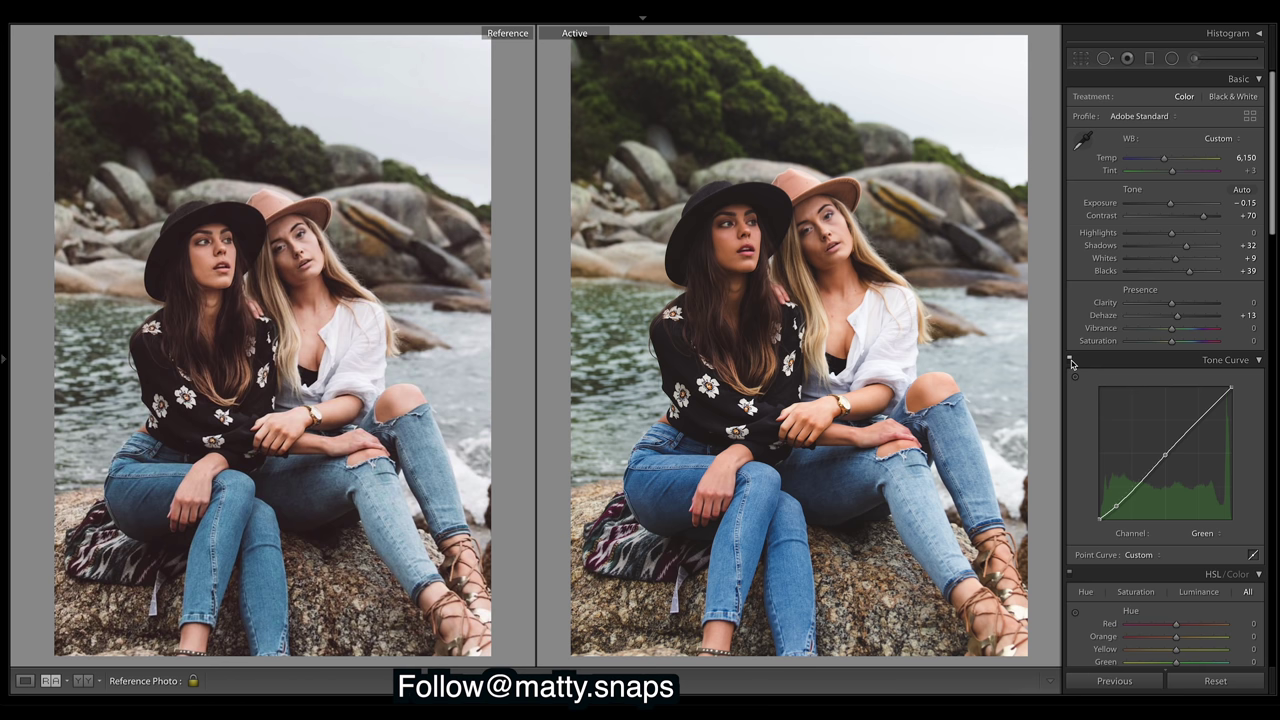
click(1071, 364)
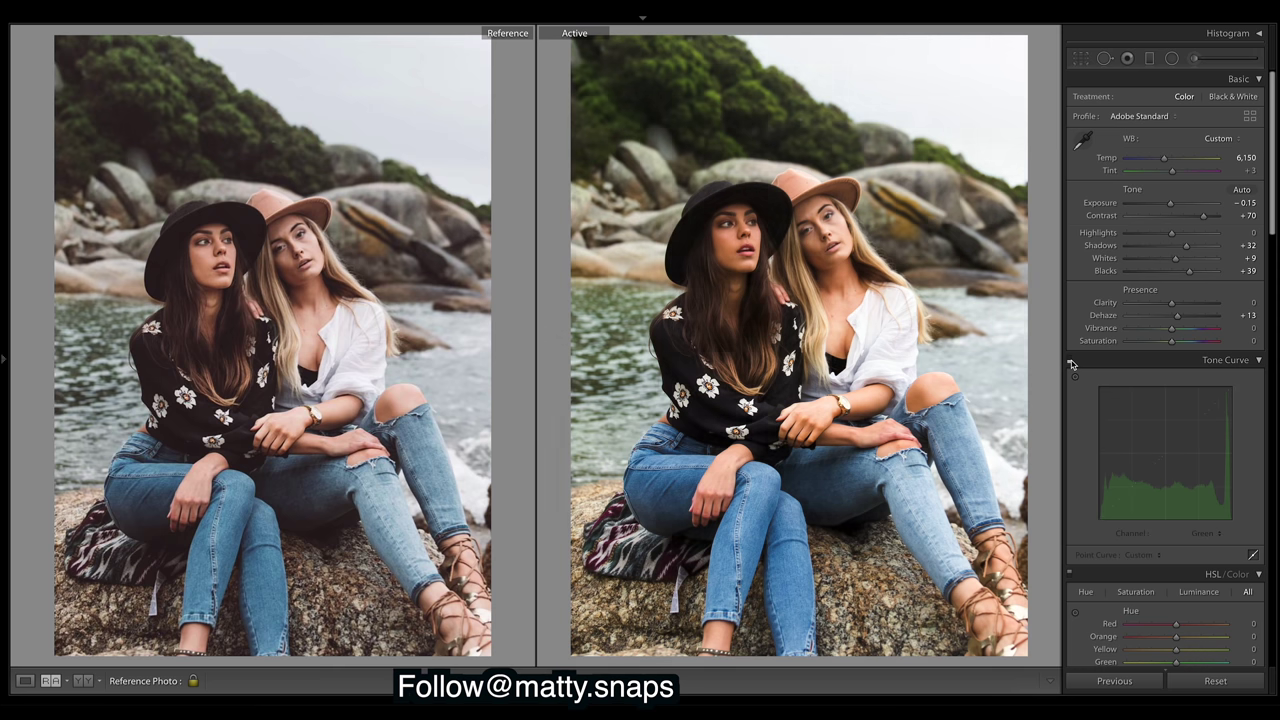
click(1071, 364)
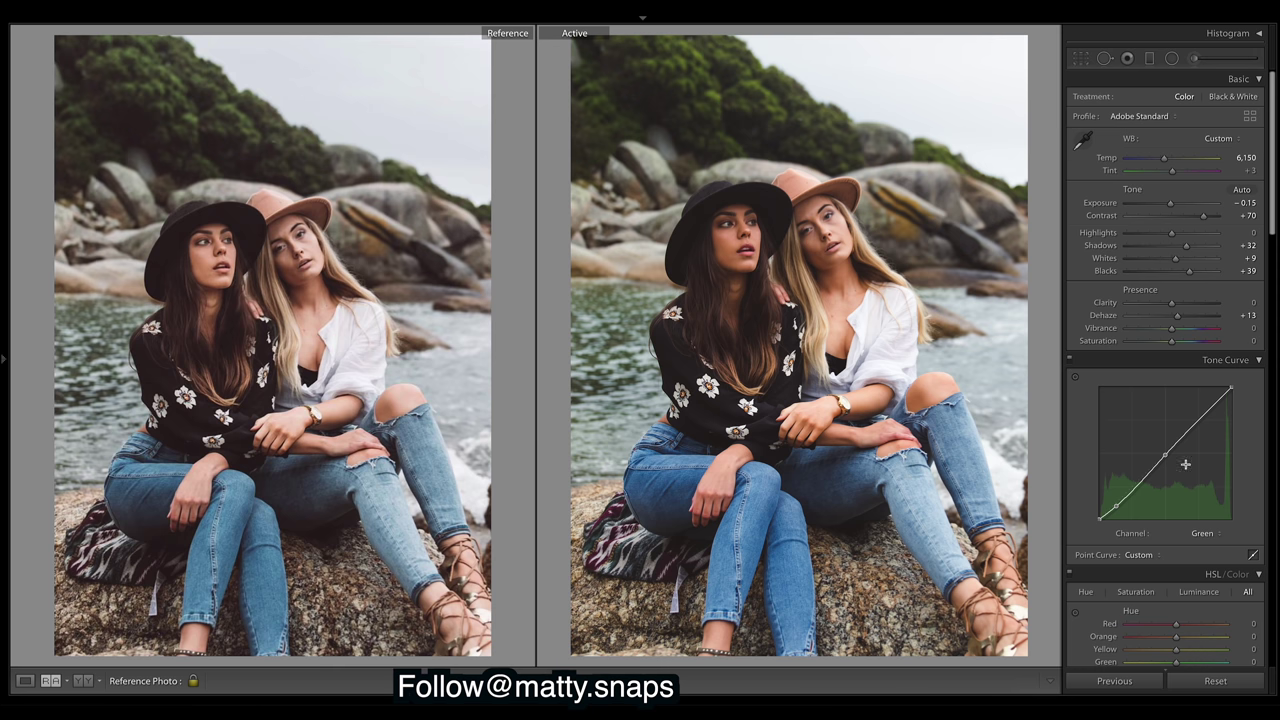
click(1207, 534)
click(1212, 542)
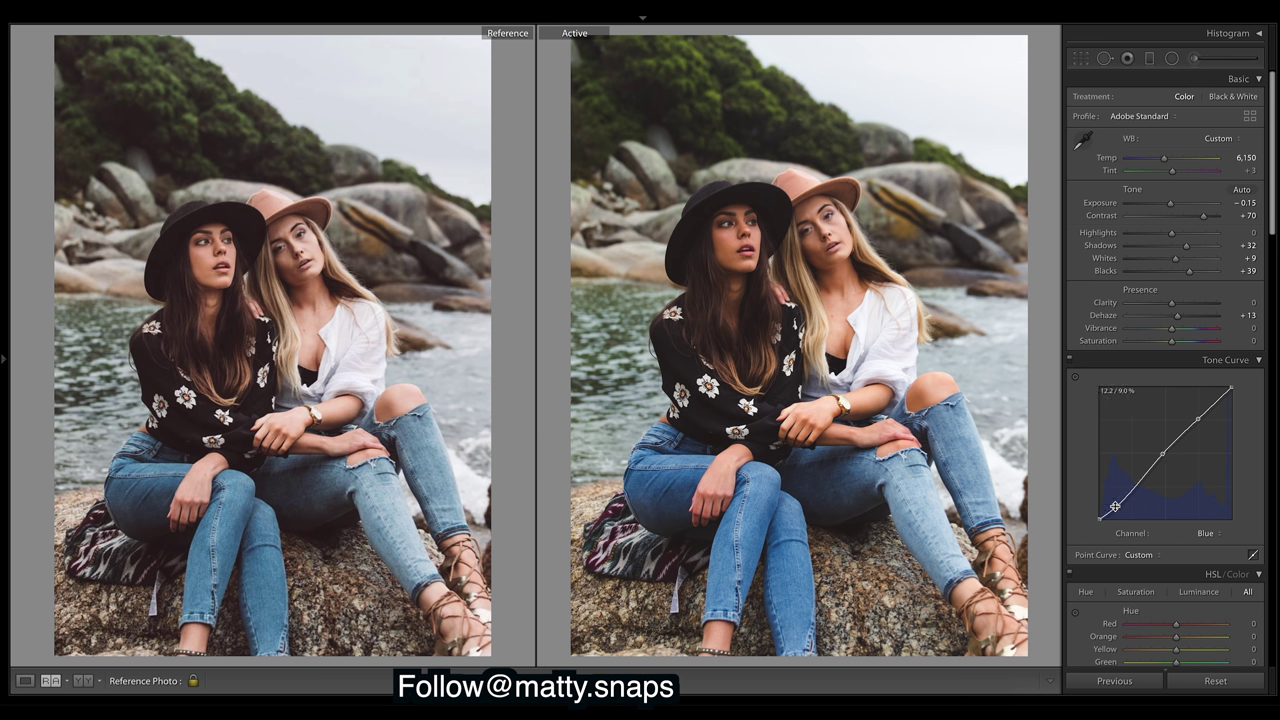
click(1206, 537)
click(1206, 521)
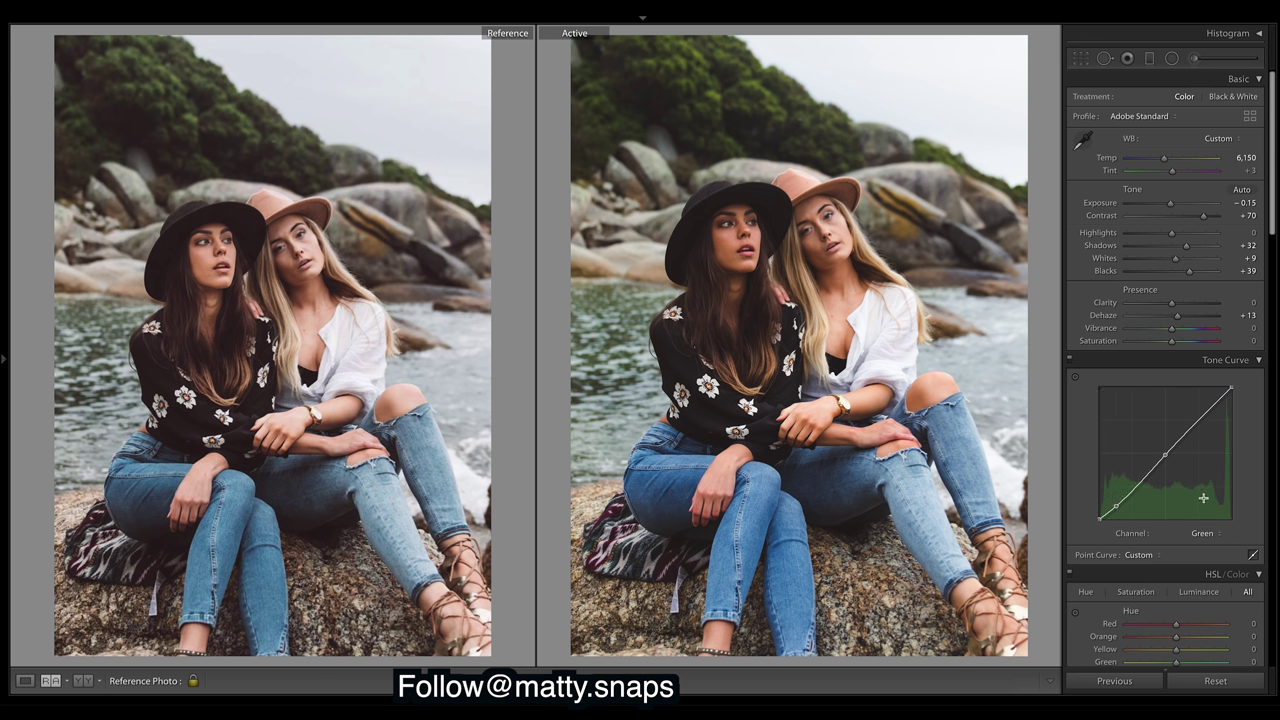
click(1210, 533)
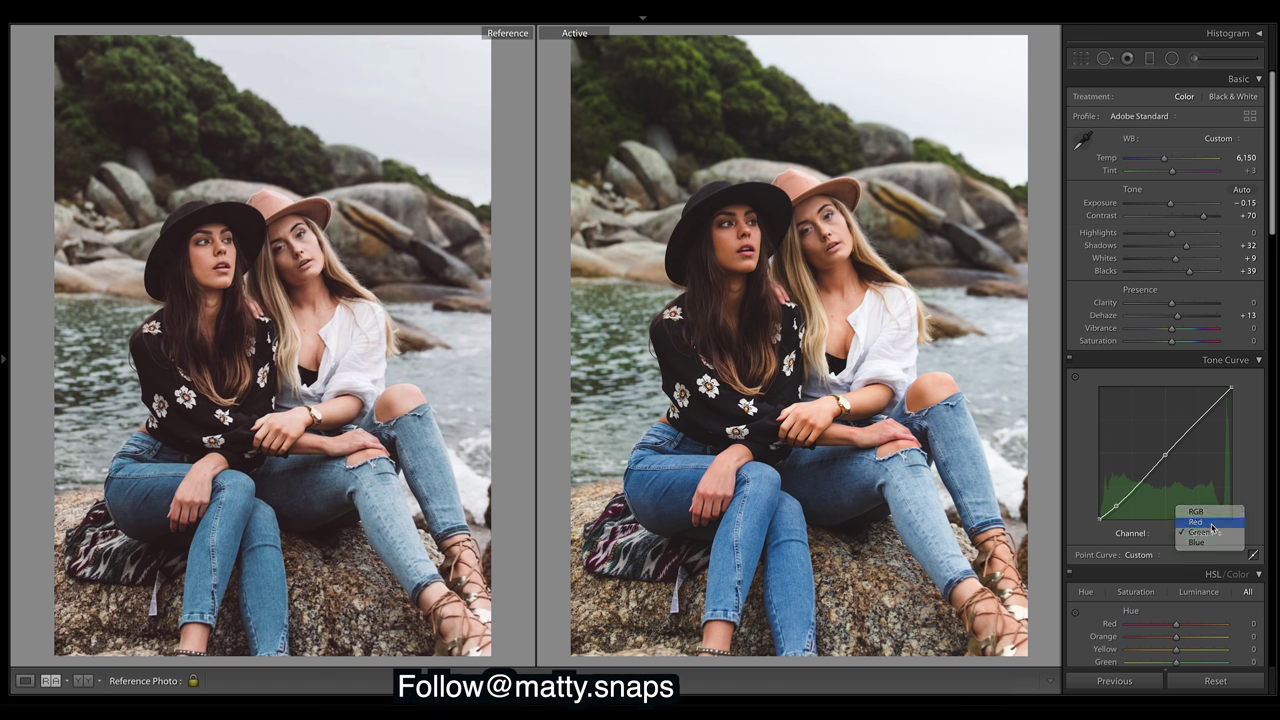
click(1210, 522)
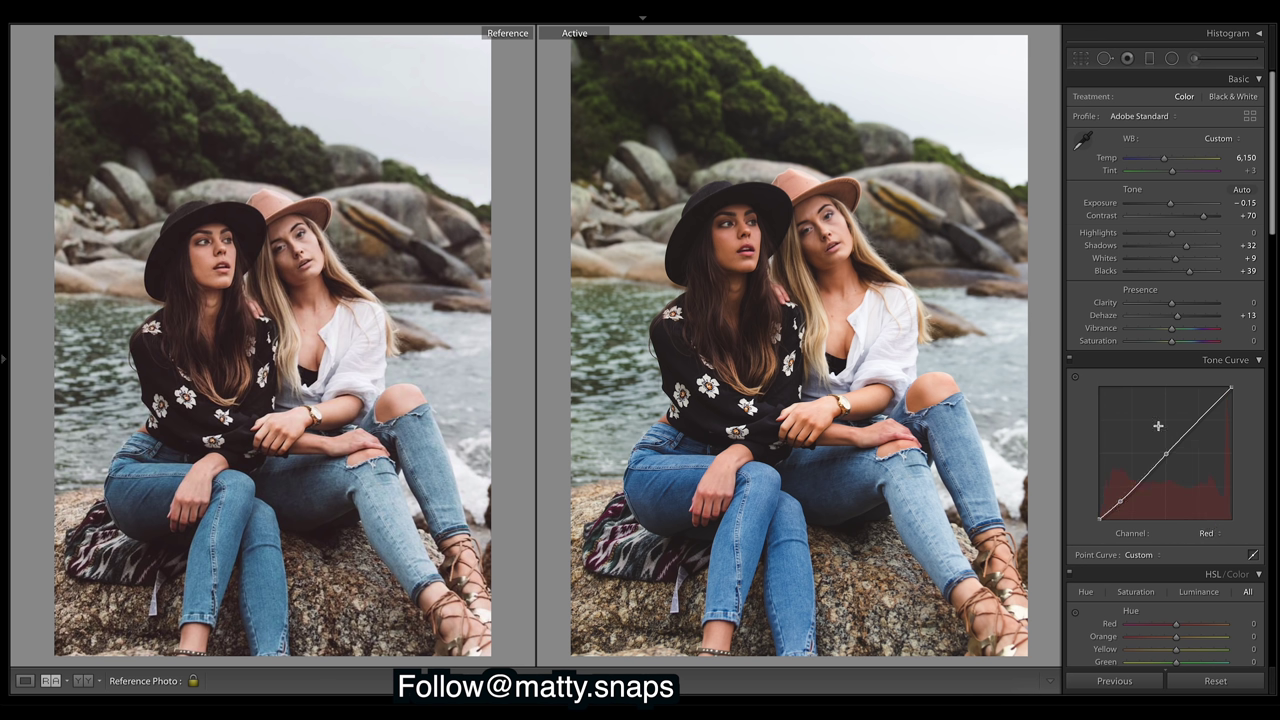
click(1222, 533)
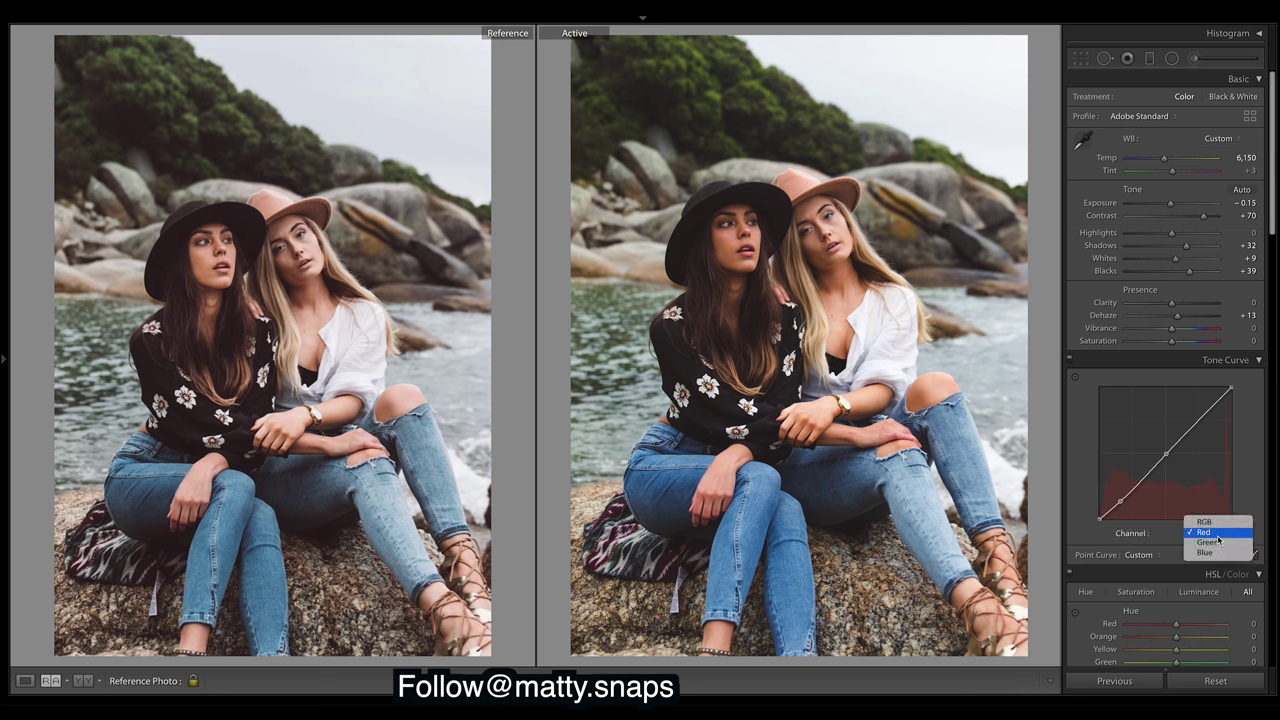
click(1219, 545)
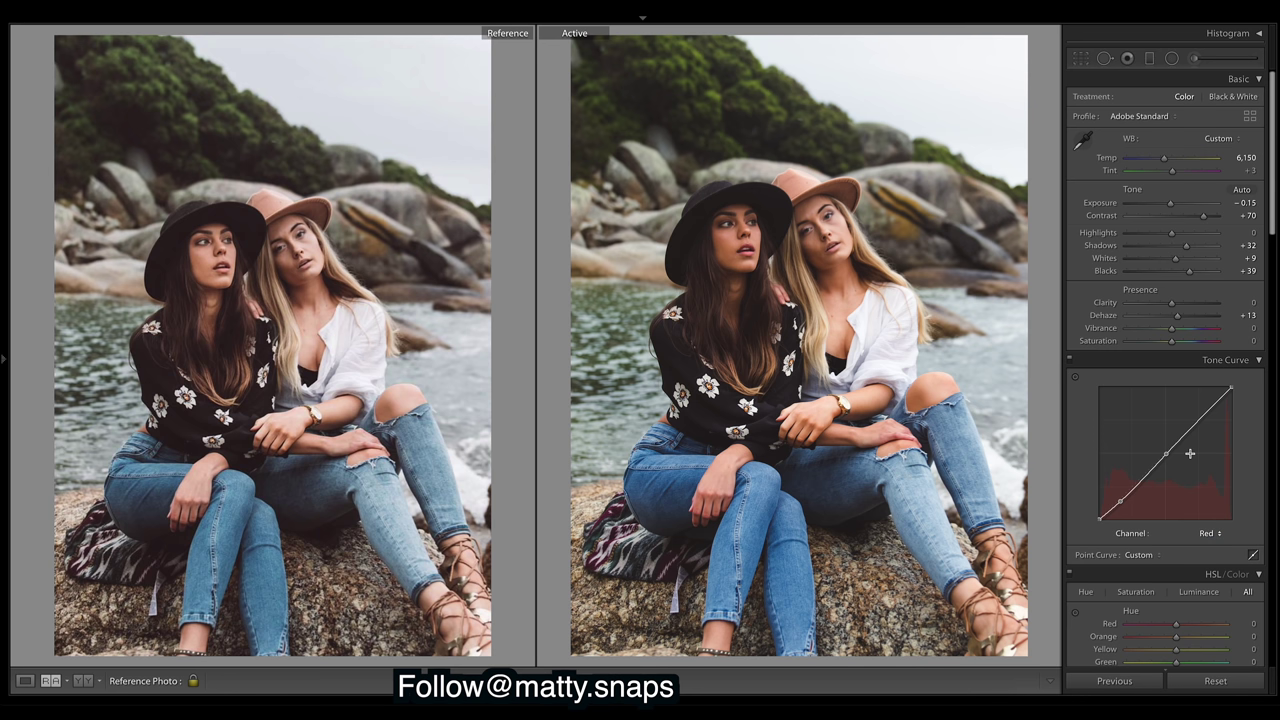
click(1212, 535)
click(1210, 542)
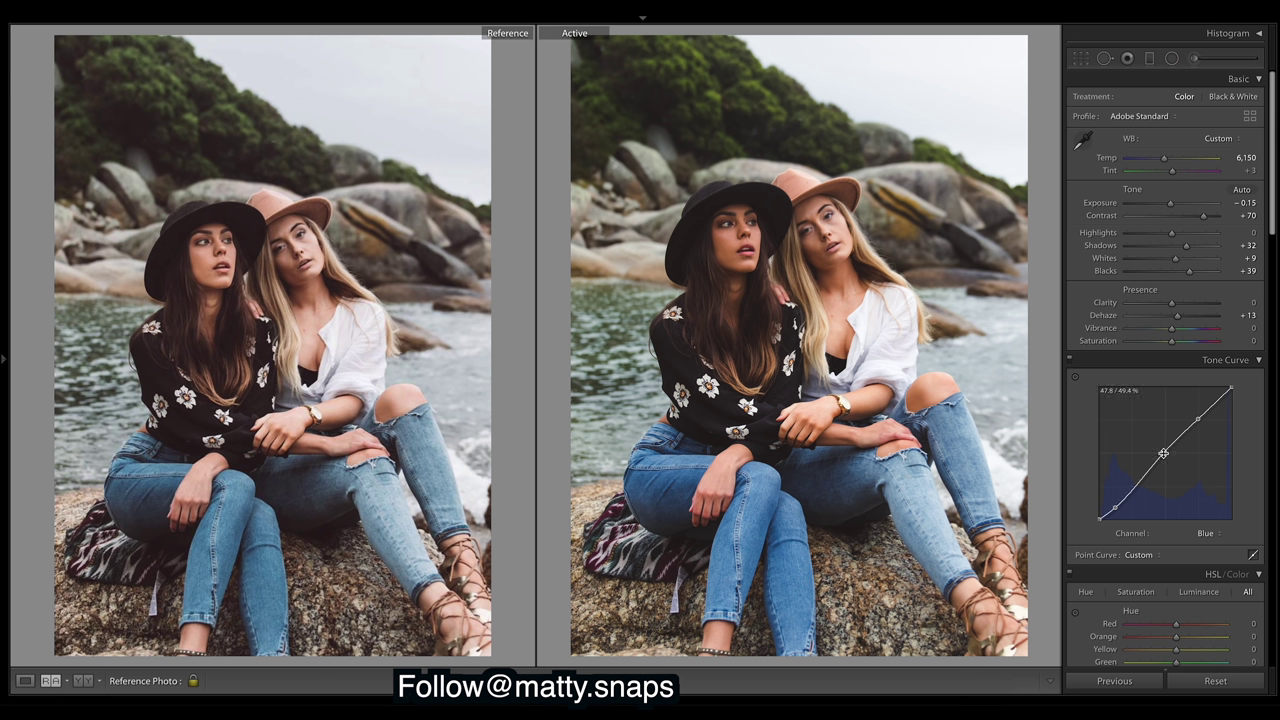
drag(1163, 453, 1166, 460)
drag(1166, 459, 1161, 456)
key(ctrl+z)
click(1220, 535)
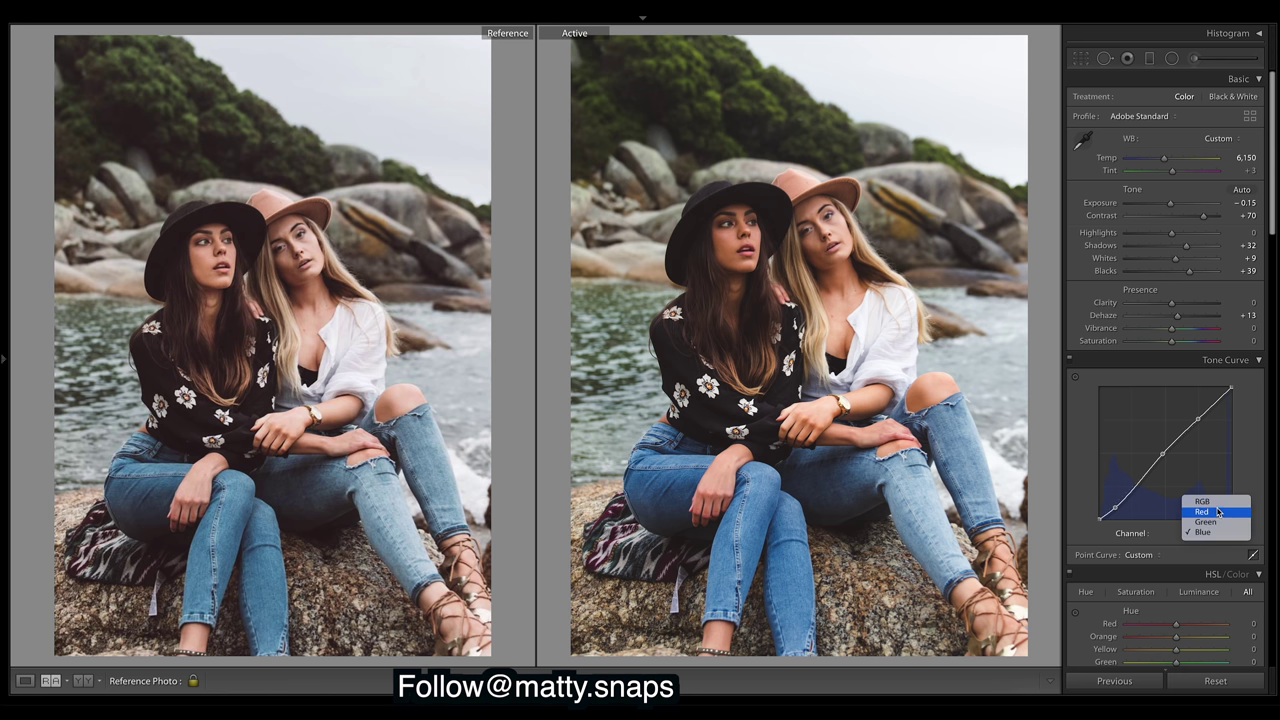
Step: Review the RGB, Red and Green channel curves, then return the Tone Curve to RGB
click(1214, 501)
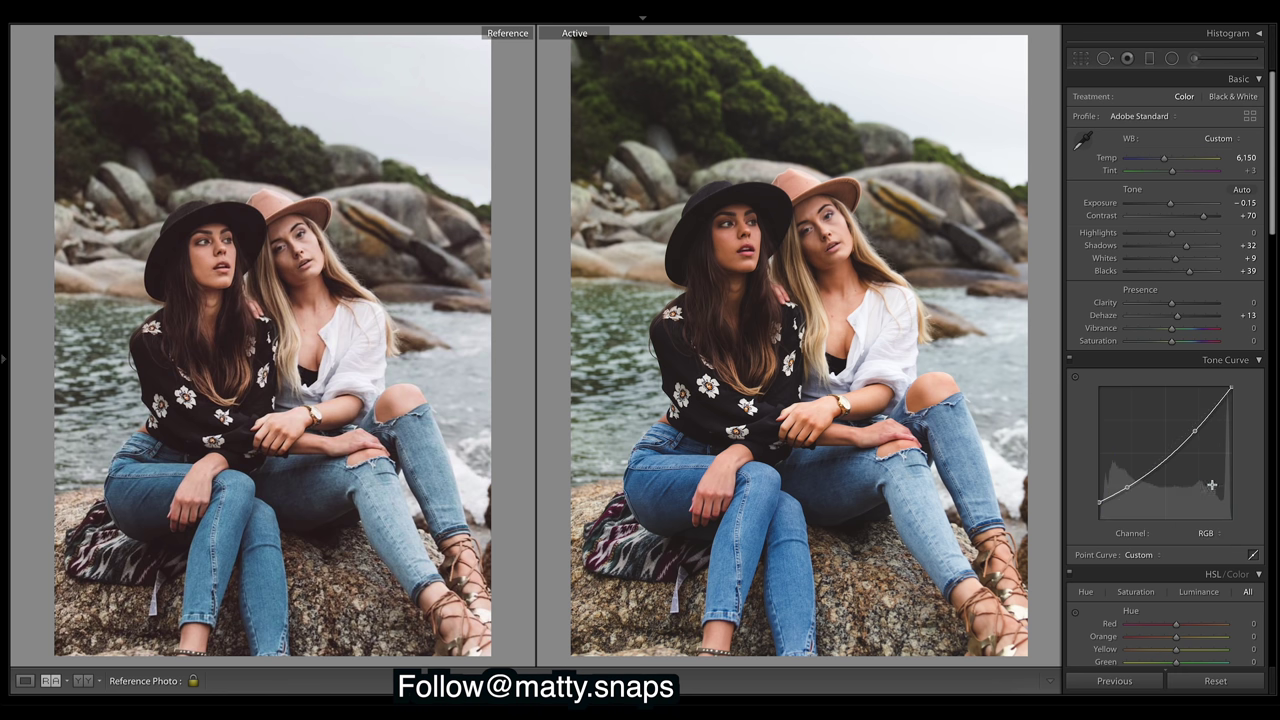
click(1208, 534)
click(1205, 542)
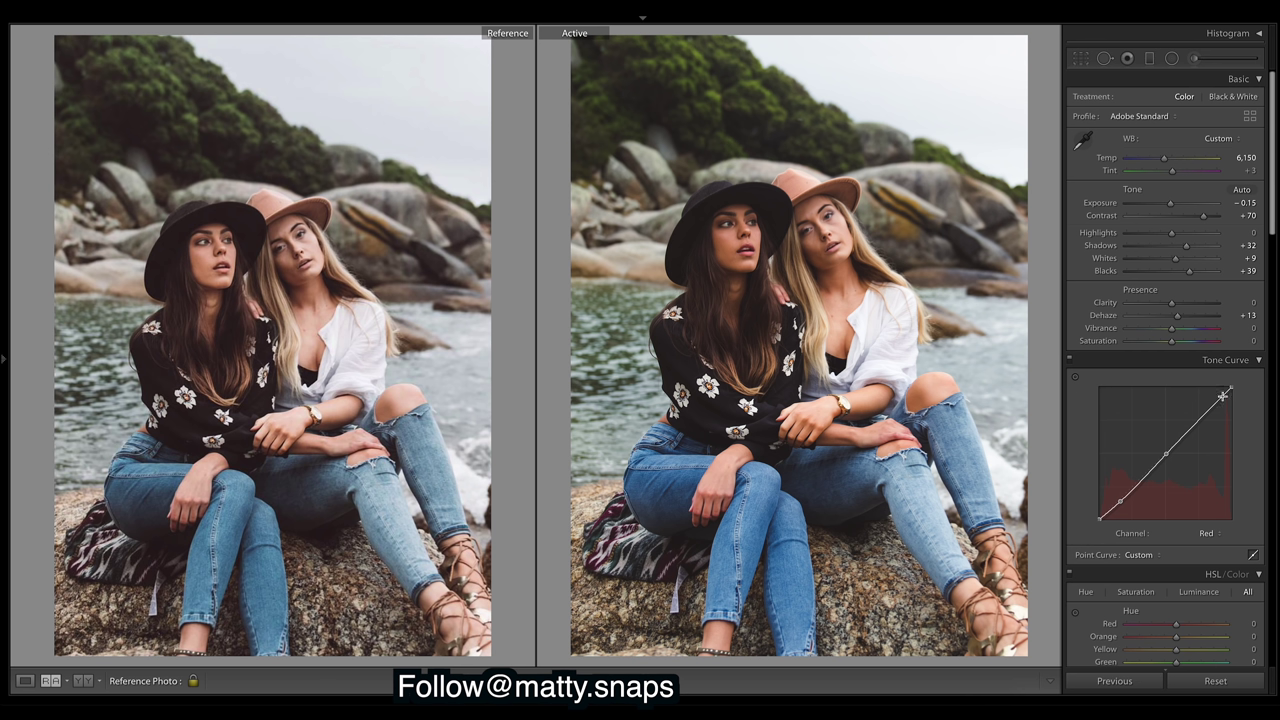
click(1208, 533)
click(1218, 544)
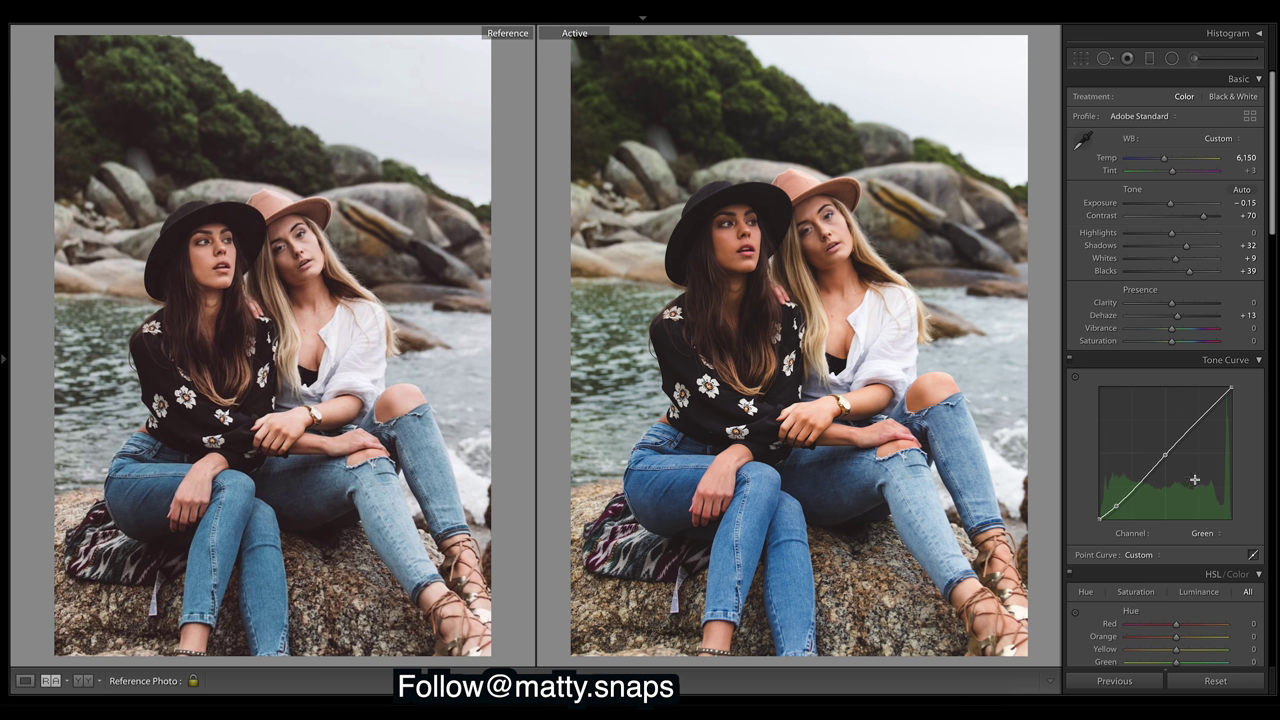
click(1212, 534)
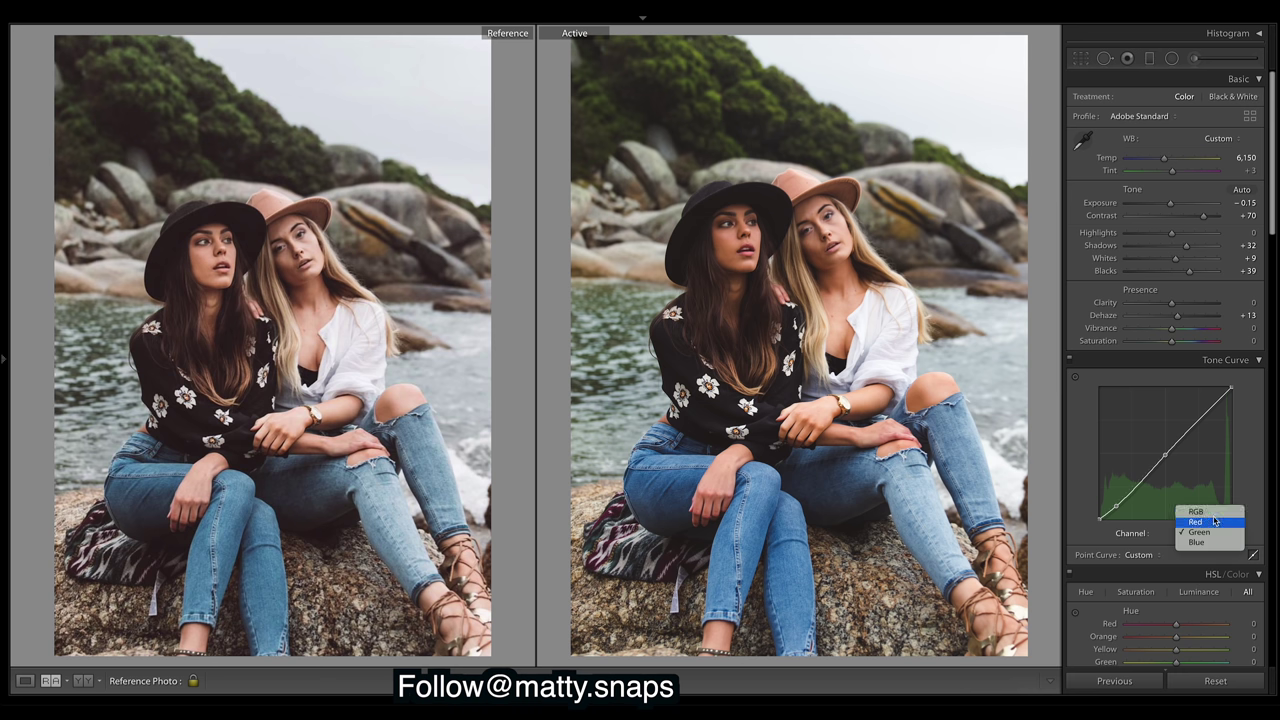
key(Return)
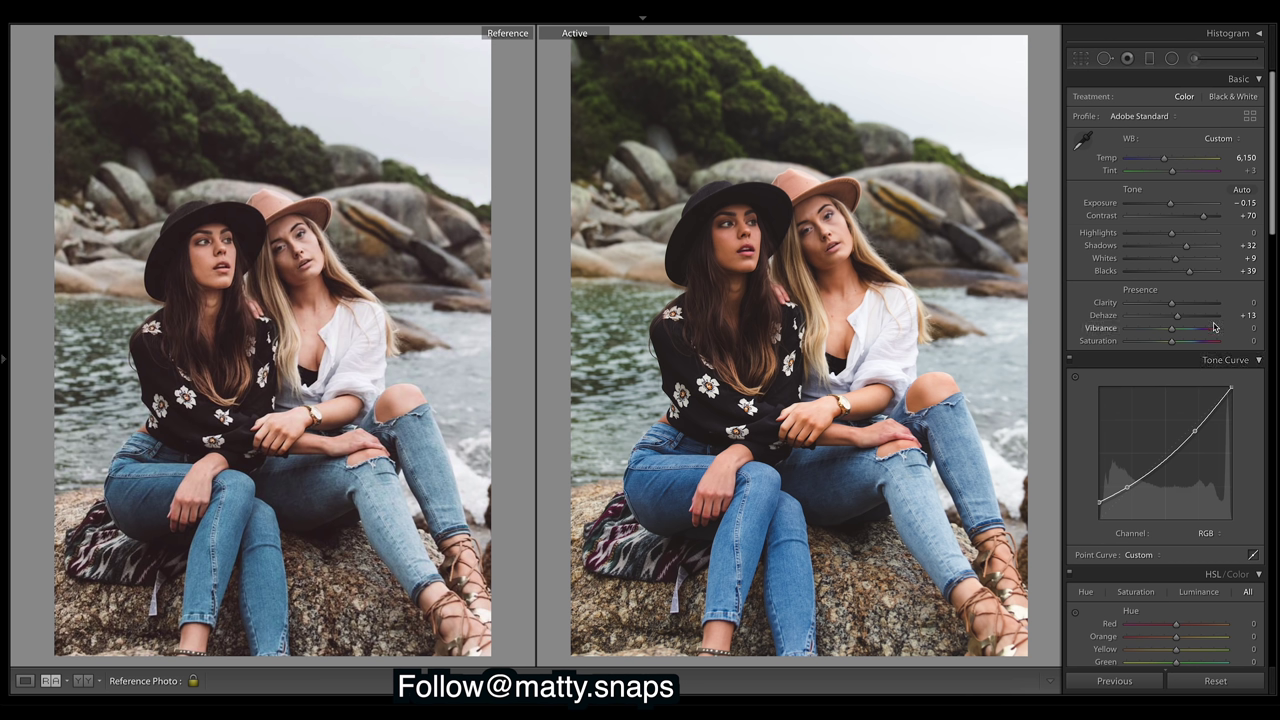
Step: Lower Vibrance to -12 and Saturation to -11 in the Basic panel
drag(1172, 329, 1167, 332)
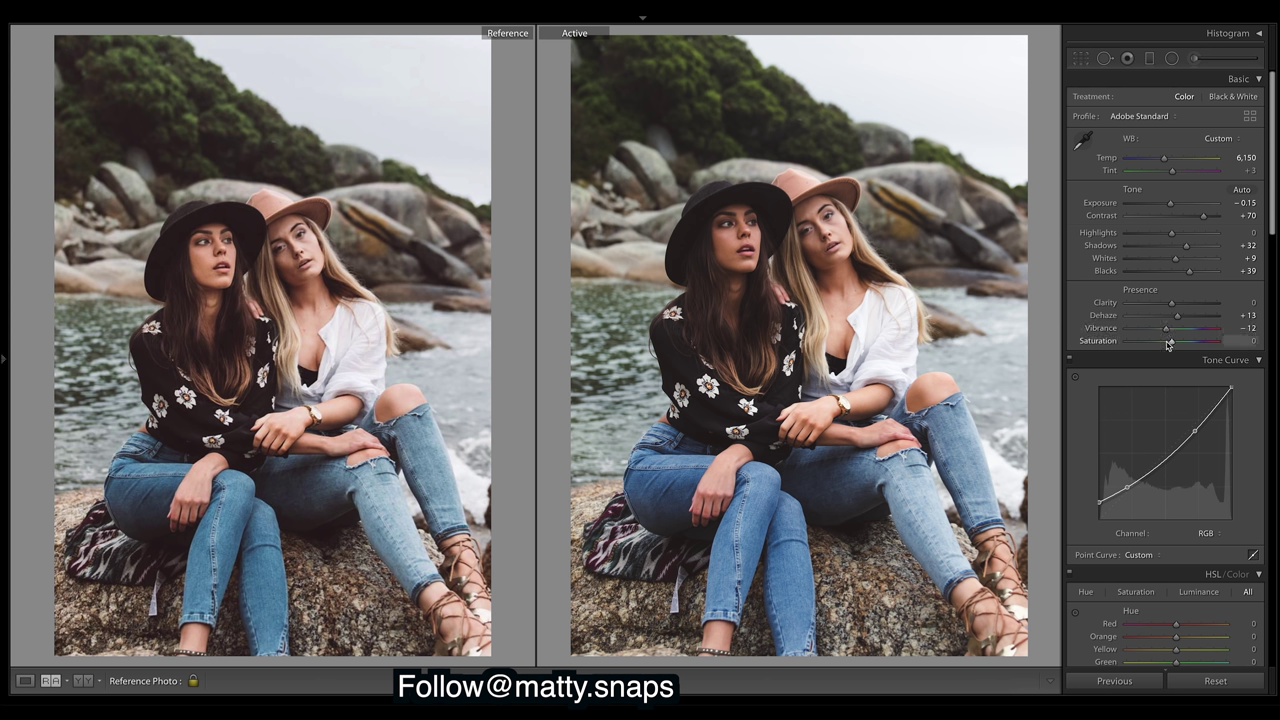
drag(1167, 344, 1168, 344)
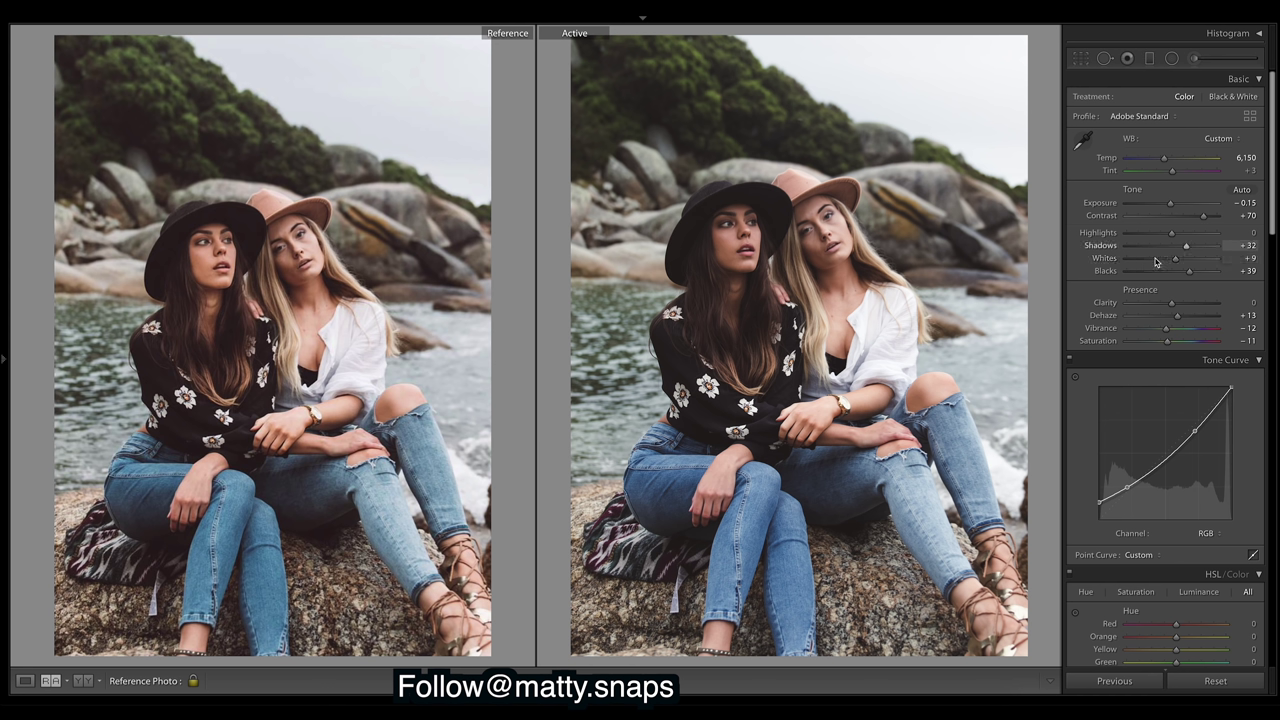
Step: Raise Whites to +20 and pull Highlights down to -71
drag(1175, 259, 1185, 263)
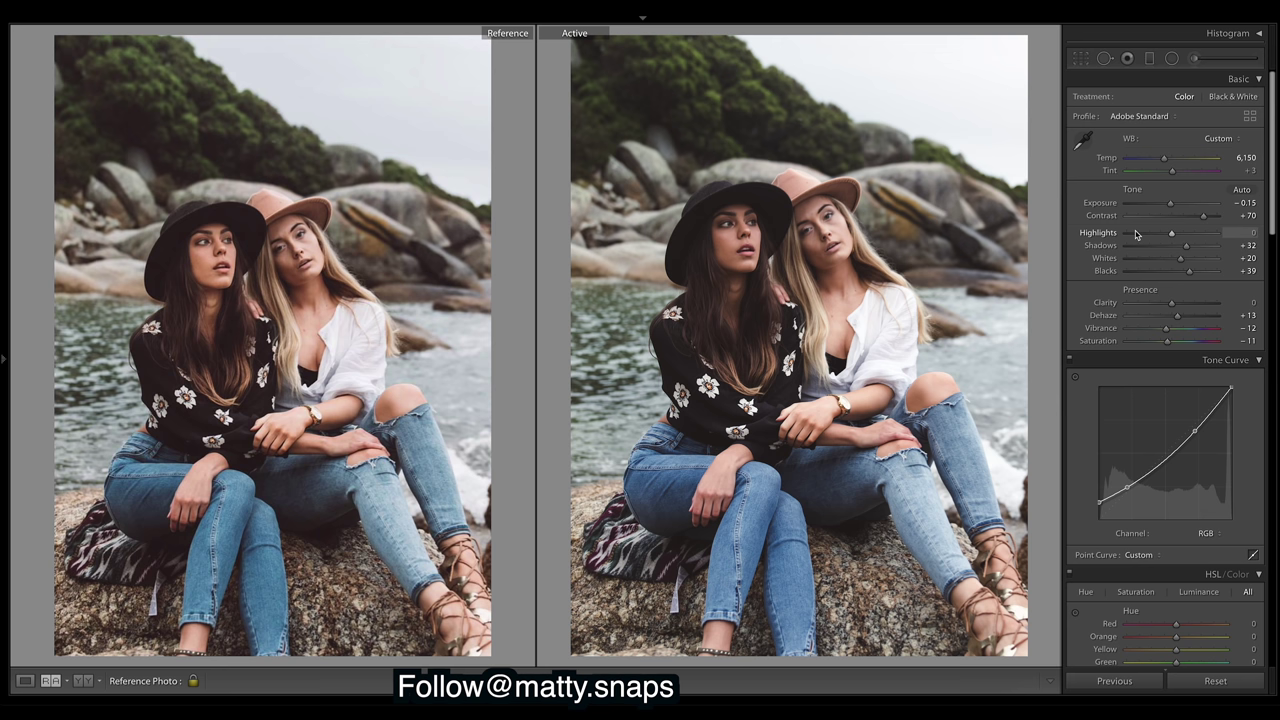
click(1147, 236)
mouse_move(1147, 237)
mouse_down()
mouse_move(1137, 240)
mouse_move(1166, 240)
mouse_move(1129, 237)
mouse_move(1175, 238)
mouse_move(1151, 236)
mouse_up()
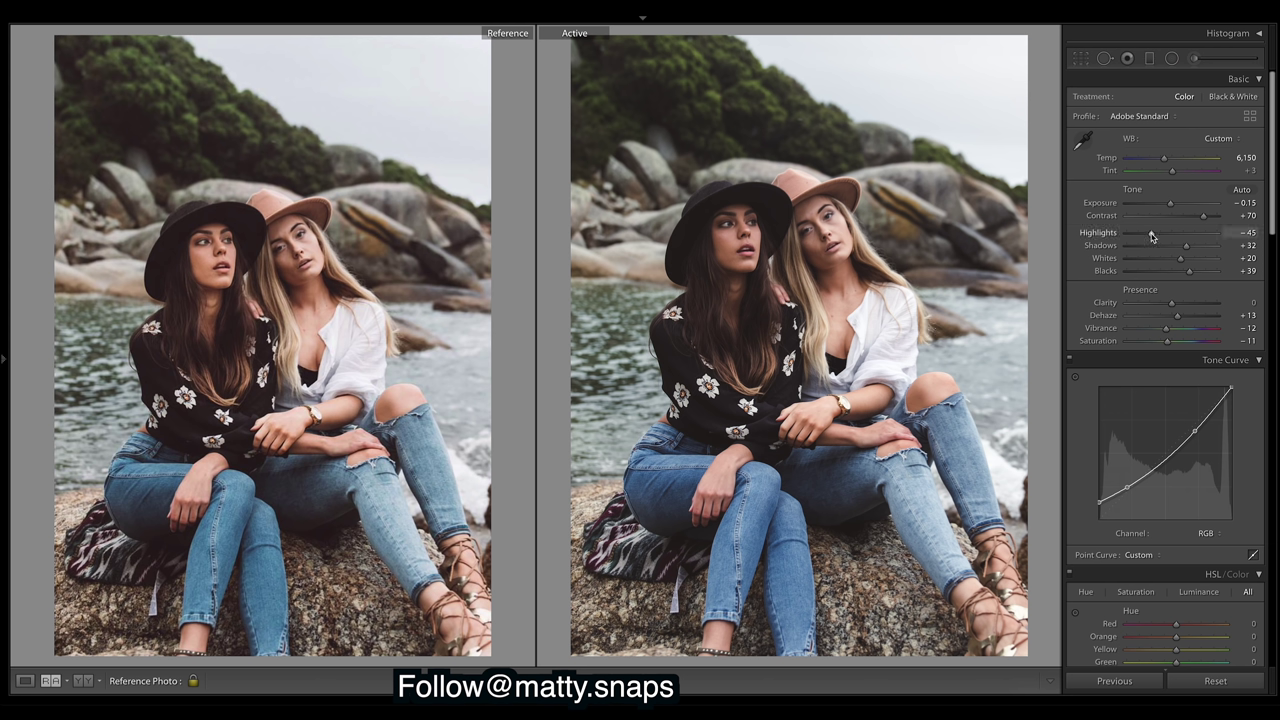
drag(1151, 236, 1142, 233)
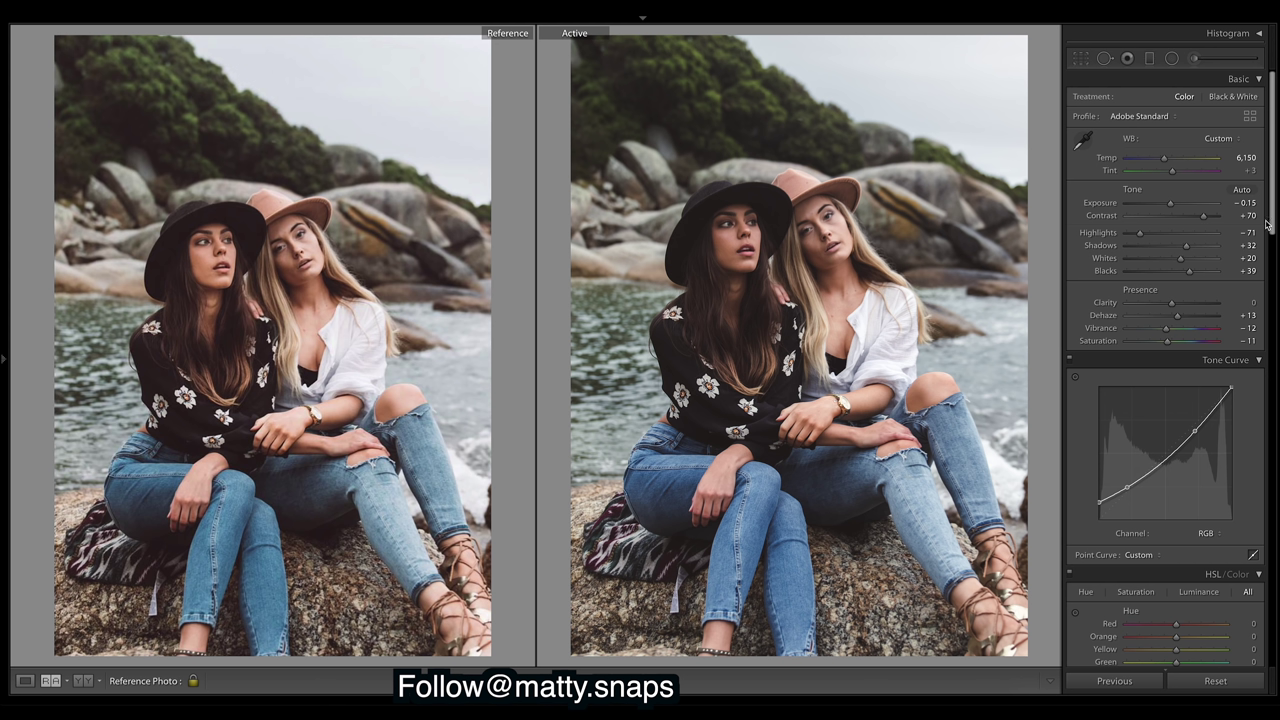
Step: Lift Blacks to +68, ease them back to +47, and briefly test the Shadows slider
drag(1189, 270, 1208, 277)
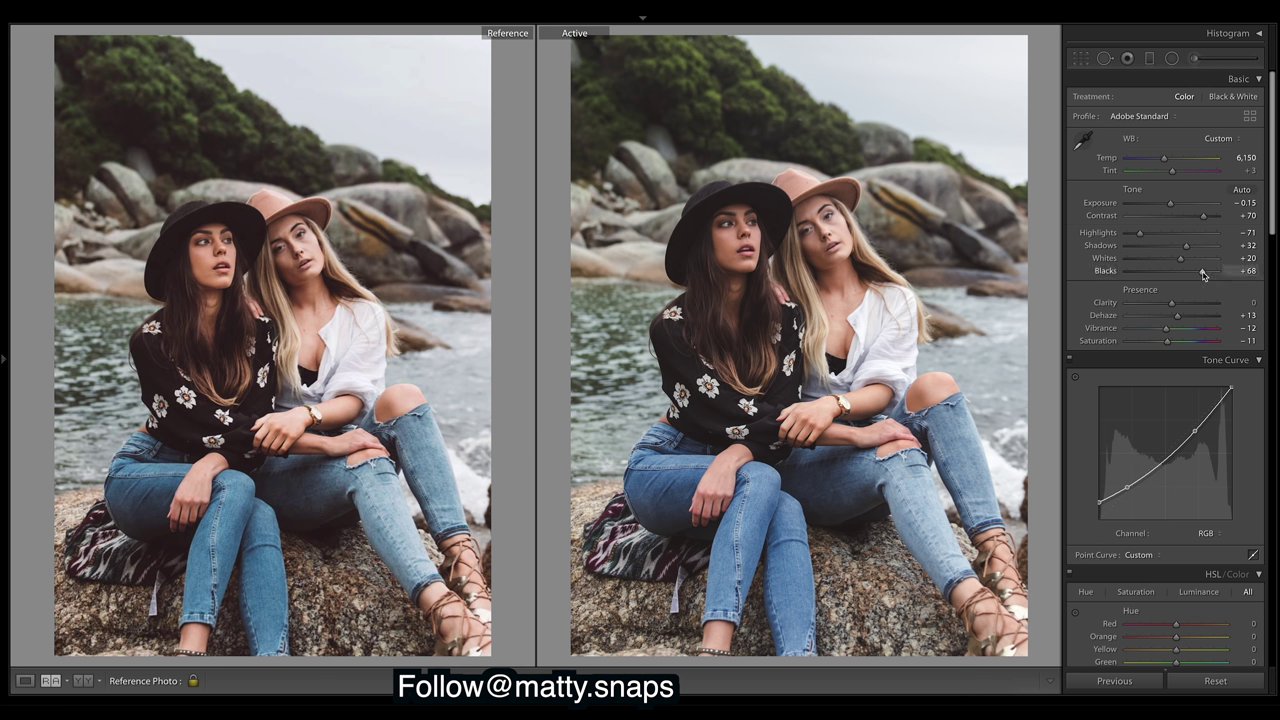
mouse_move(1203, 274)
mouse_down()
mouse_move(1151, 276)
mouse_move(1193, 277)
mouse_up()
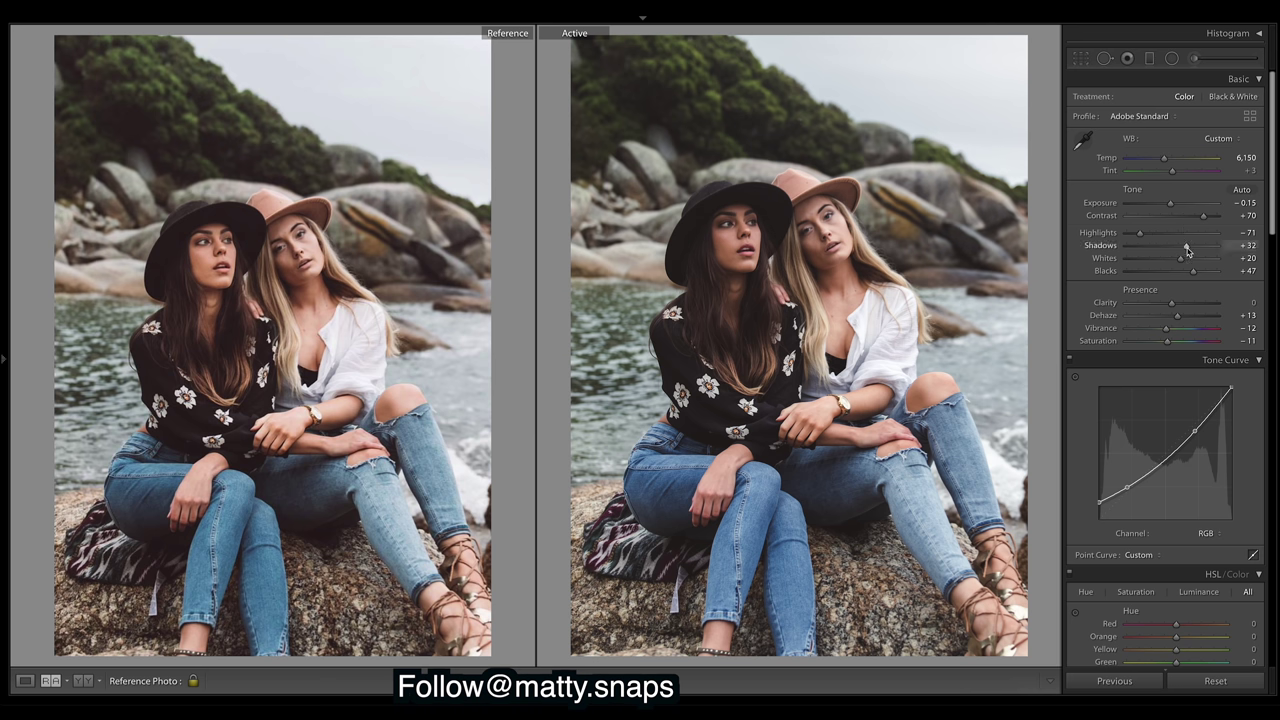
mouse_move(1187, 250)
mouse_down()
mouse_move(1171, 248)
mouse_move(1187, 250)
mouse_up()
Step: Set the Split Toning shadows to hue 12 and saturation 6
scroll(1274, 205, down, 5)
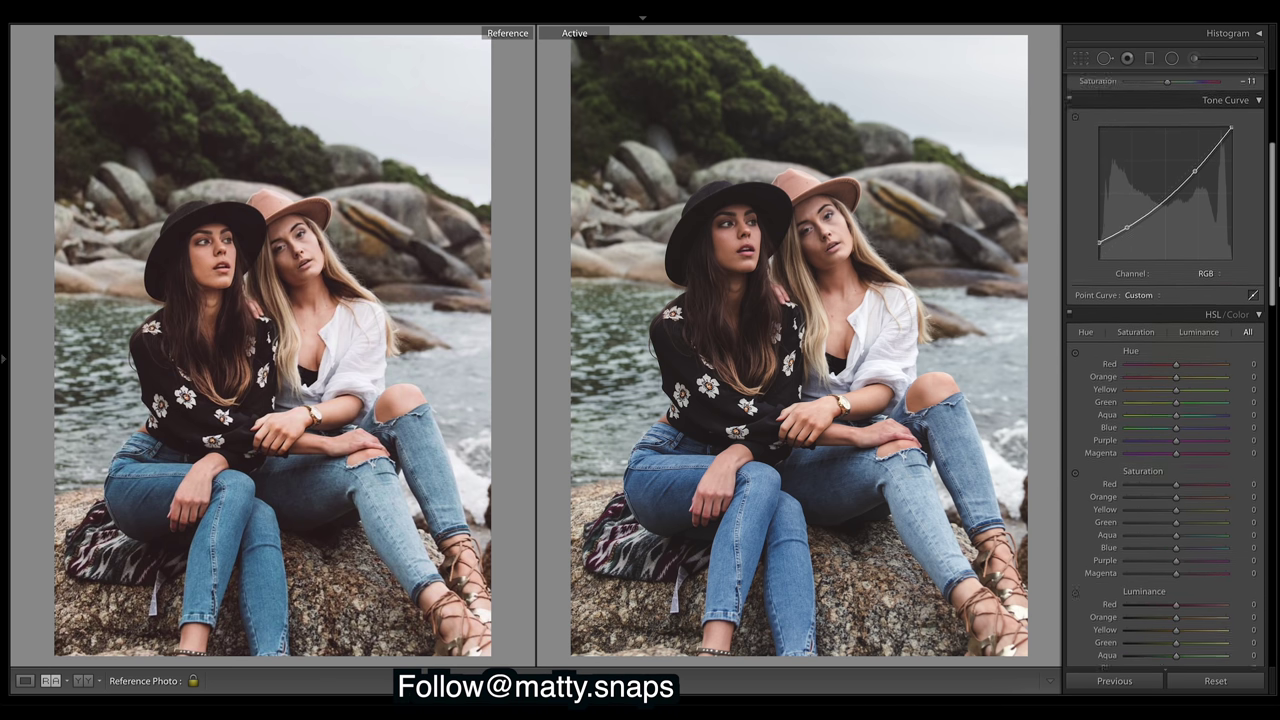
scroll(1274, 205, down, 5)
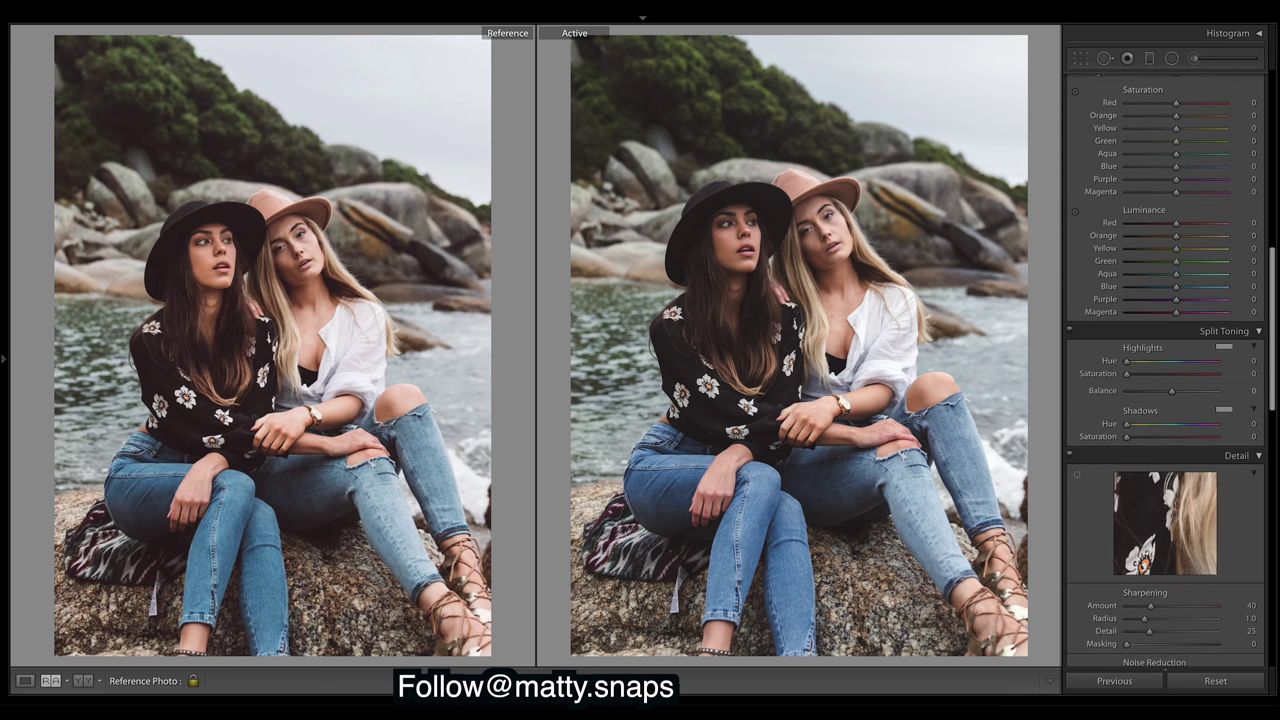
scroll(1166, 370, down, 1)
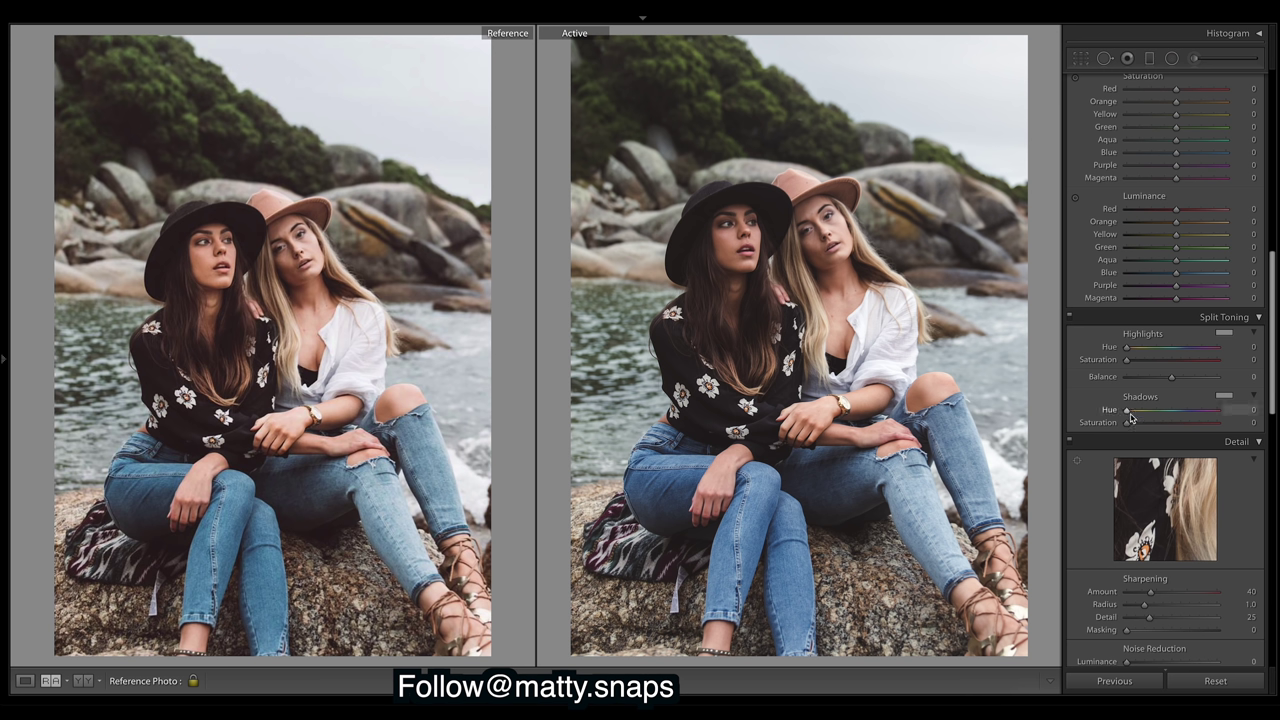
drag(1127, 424, 1132, 429)
drag(1127, 411, 1131, 417)
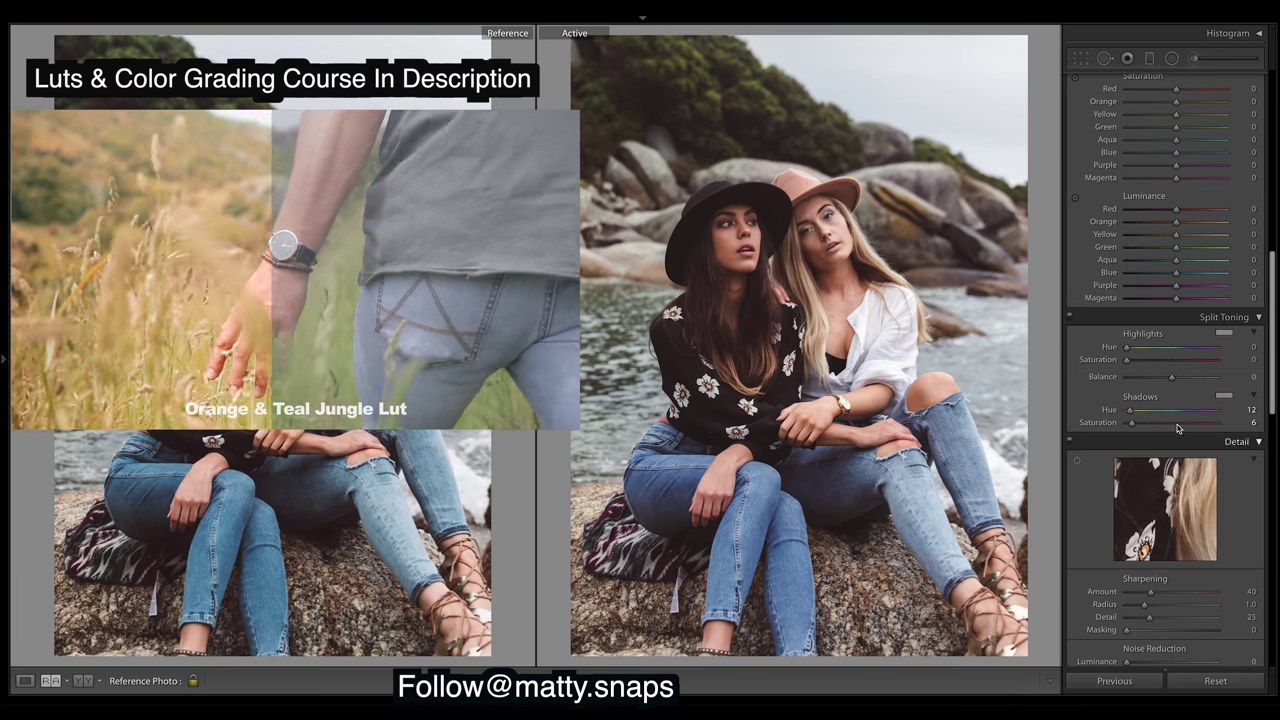
click(1070, 319)
click(1070, 319)
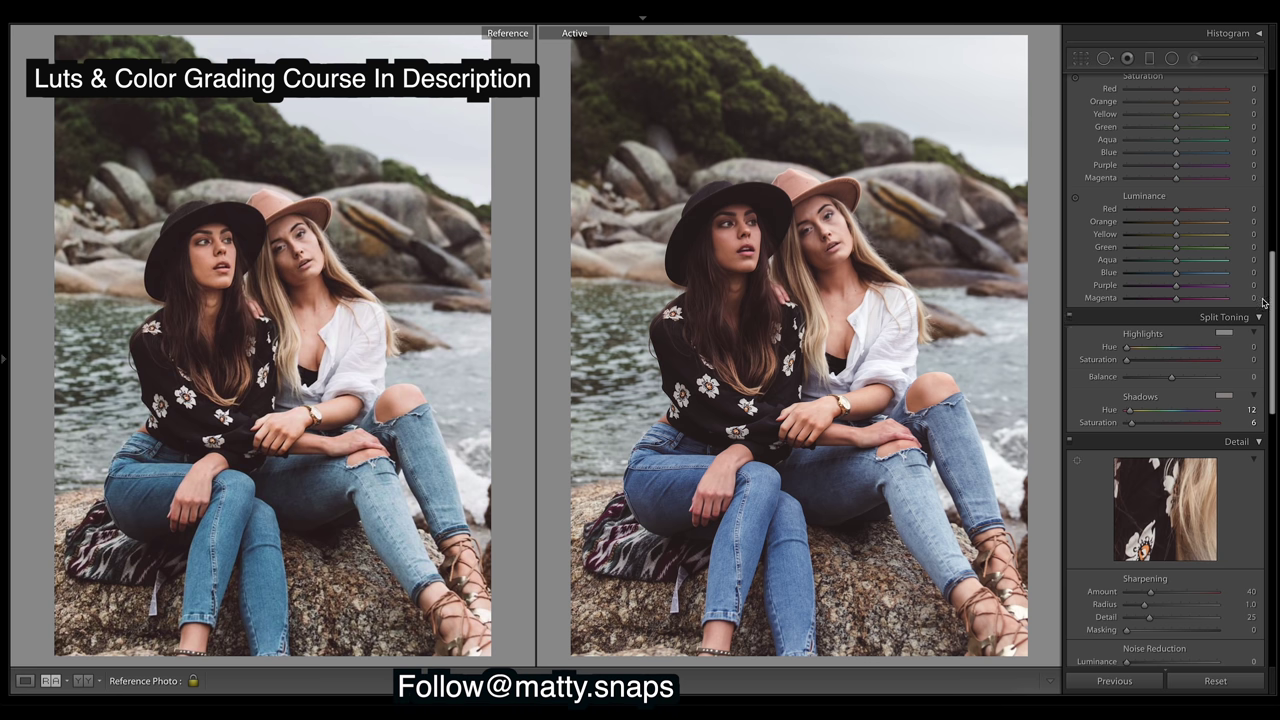
drag(1273, 306, 1274, 204)
scroll(1165, 400, down, 5)
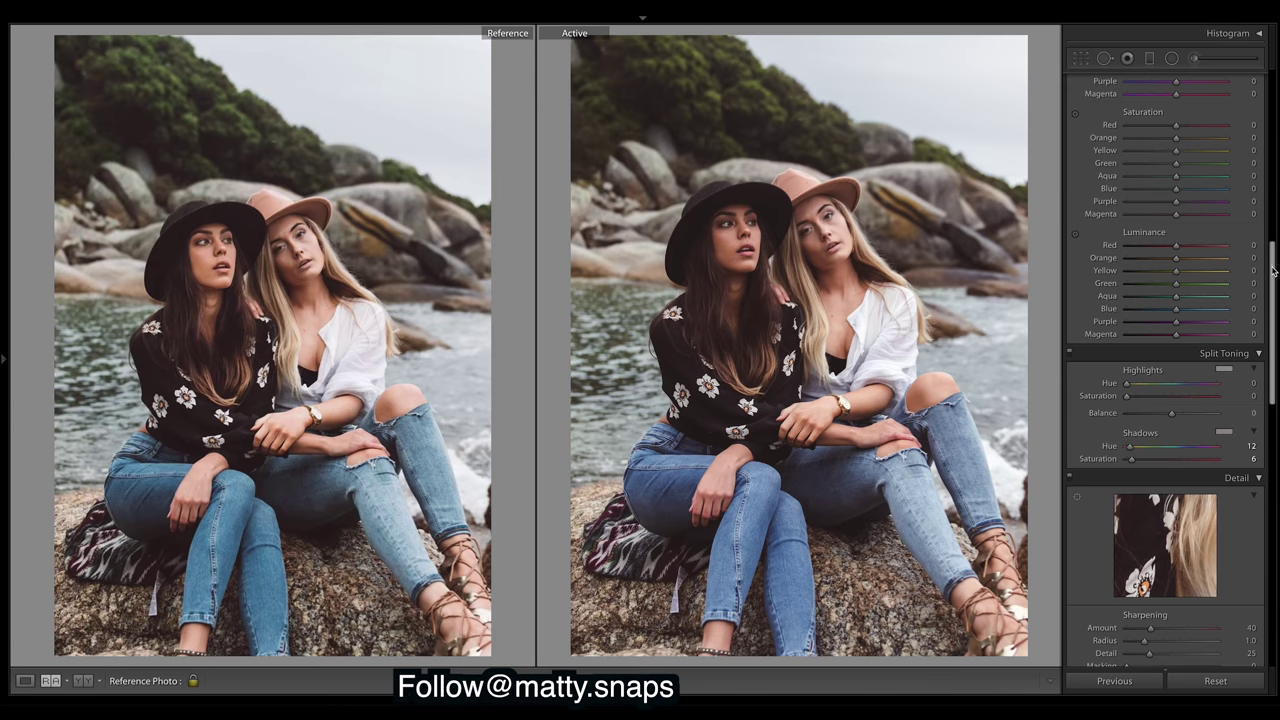
Step: Raise the Red channel curve's black endpoint for a red shadow tint, undoing an extra point
drag(1274, 271, 1273, 150)
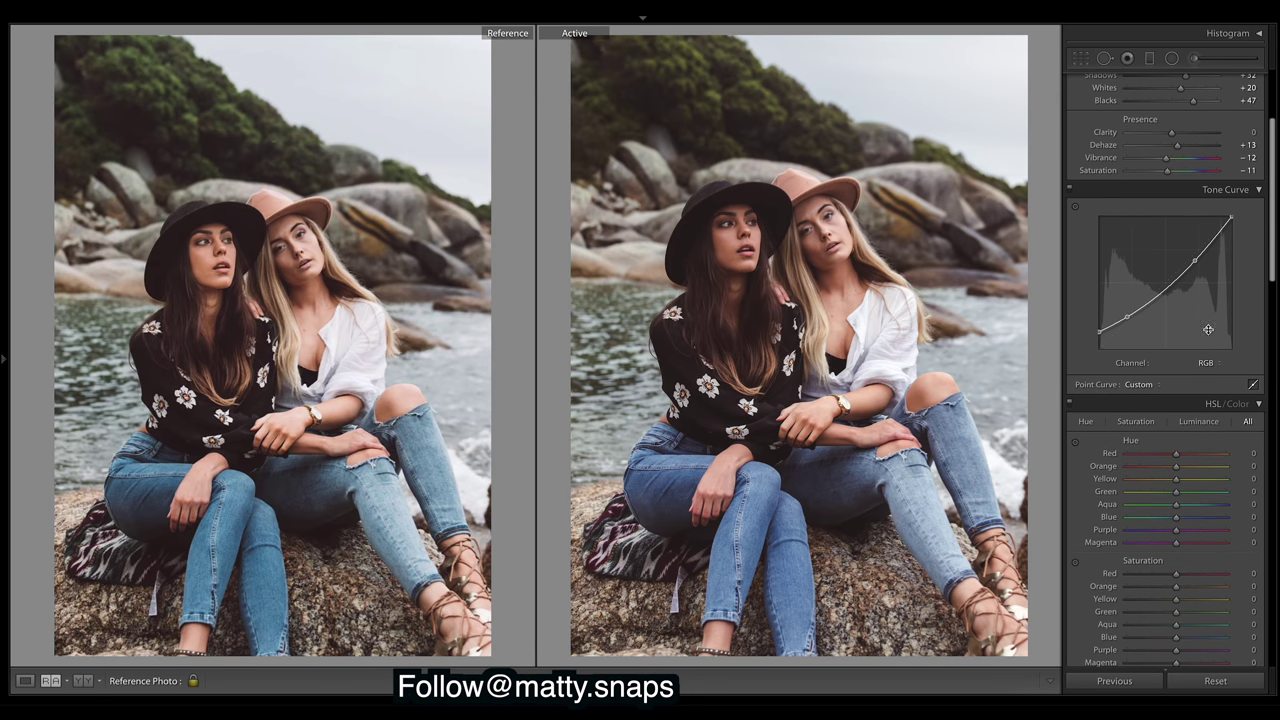
click(1210, 363)
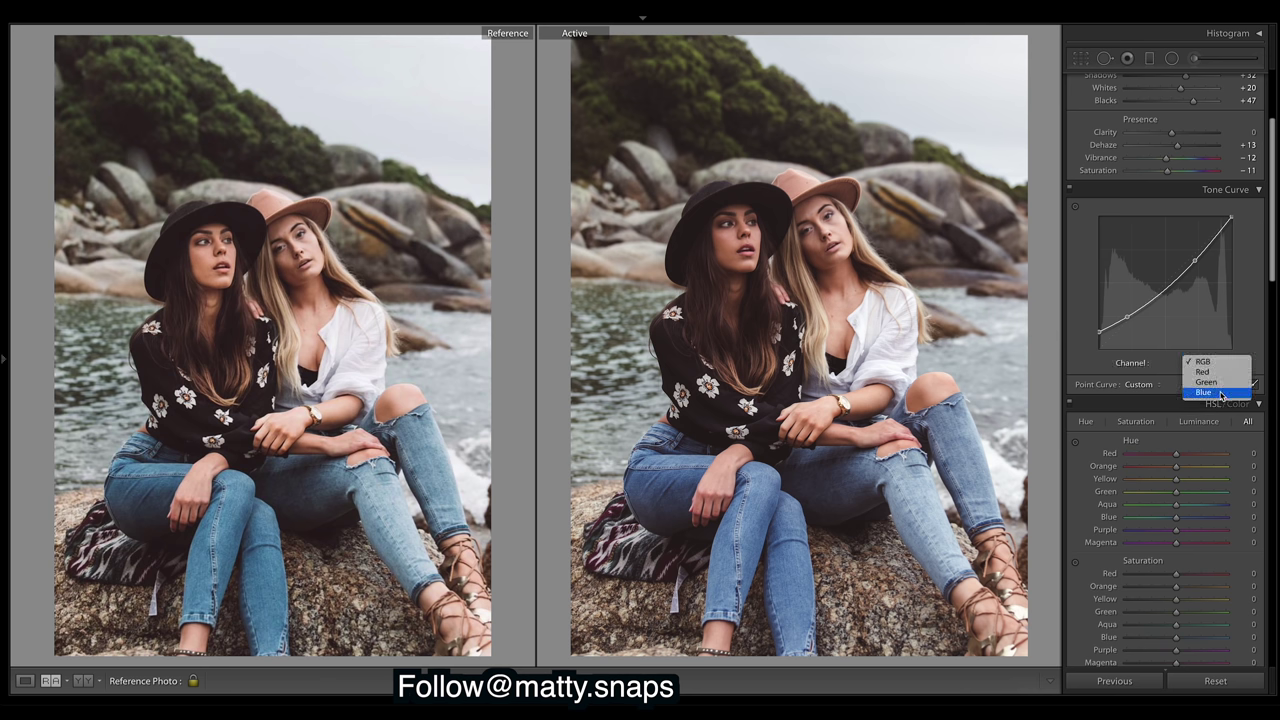
click(1204, 371)
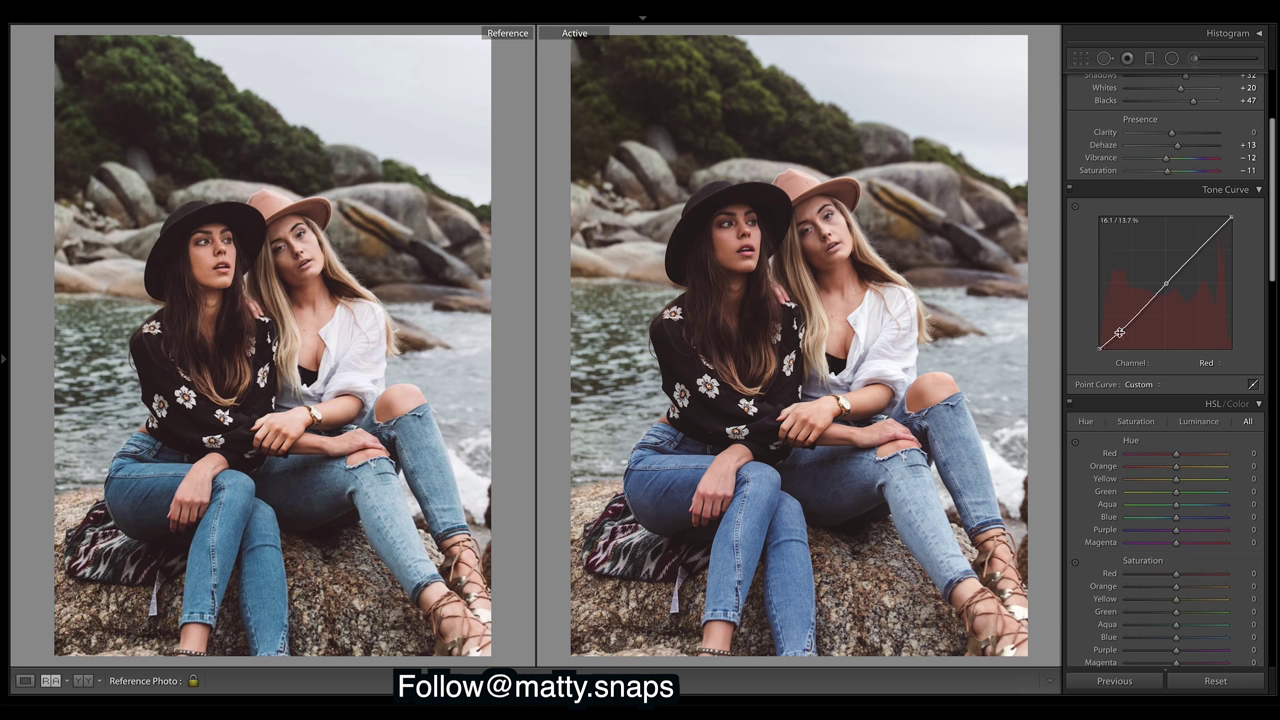
click(1119, 332)
mouse_move(1101, 348)
mouse_down()
mouse_move(1098, 338)
mouse_move(1099, 352)
mouse_up()
click(1146, 303)
key(ctrl+z)
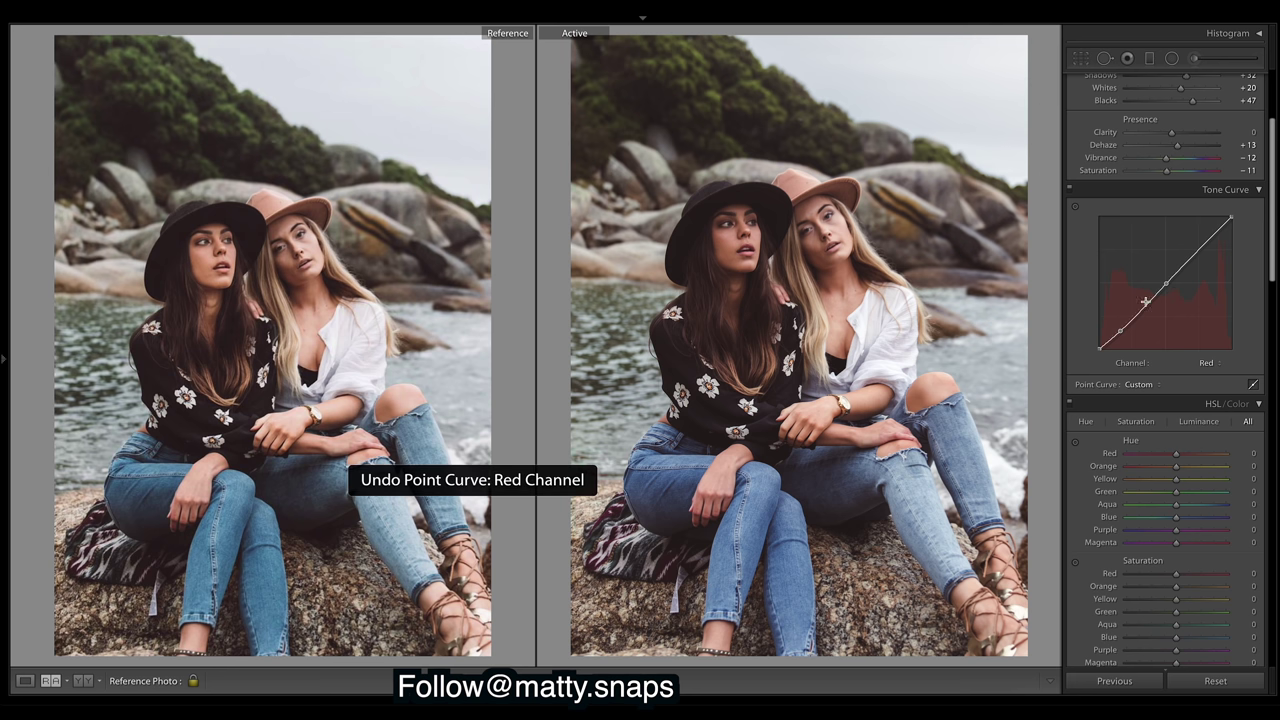
scroll(1242, 212, down, 10)
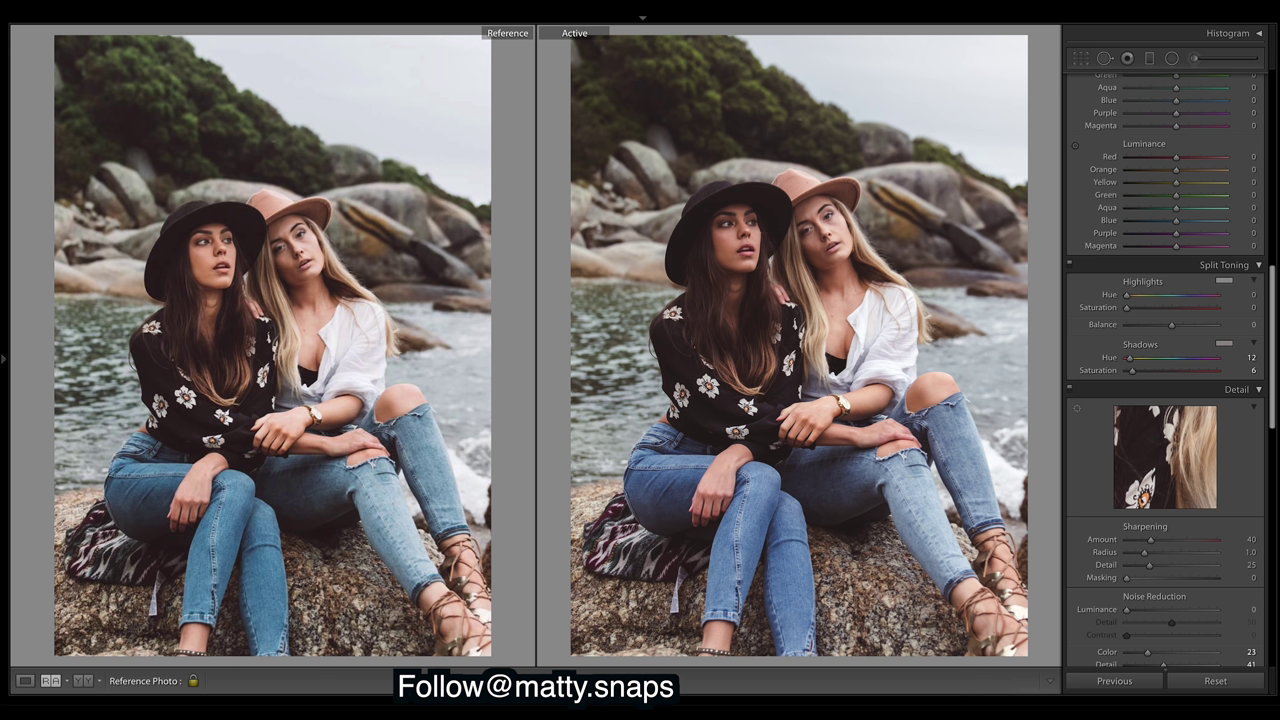
Step: Set the Split Toning highlights to hue 50 with saturation 4
scroll(1165, 250, up, 10)
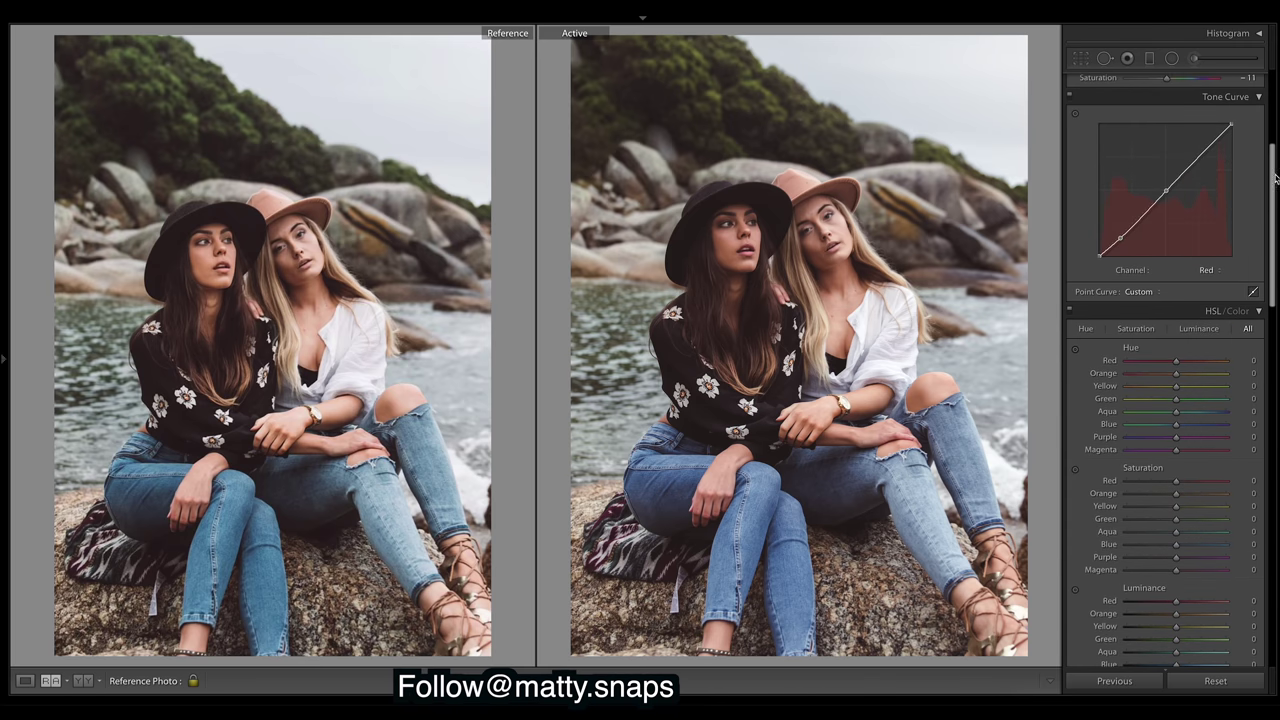
scroll(1275, 178, down, 15)
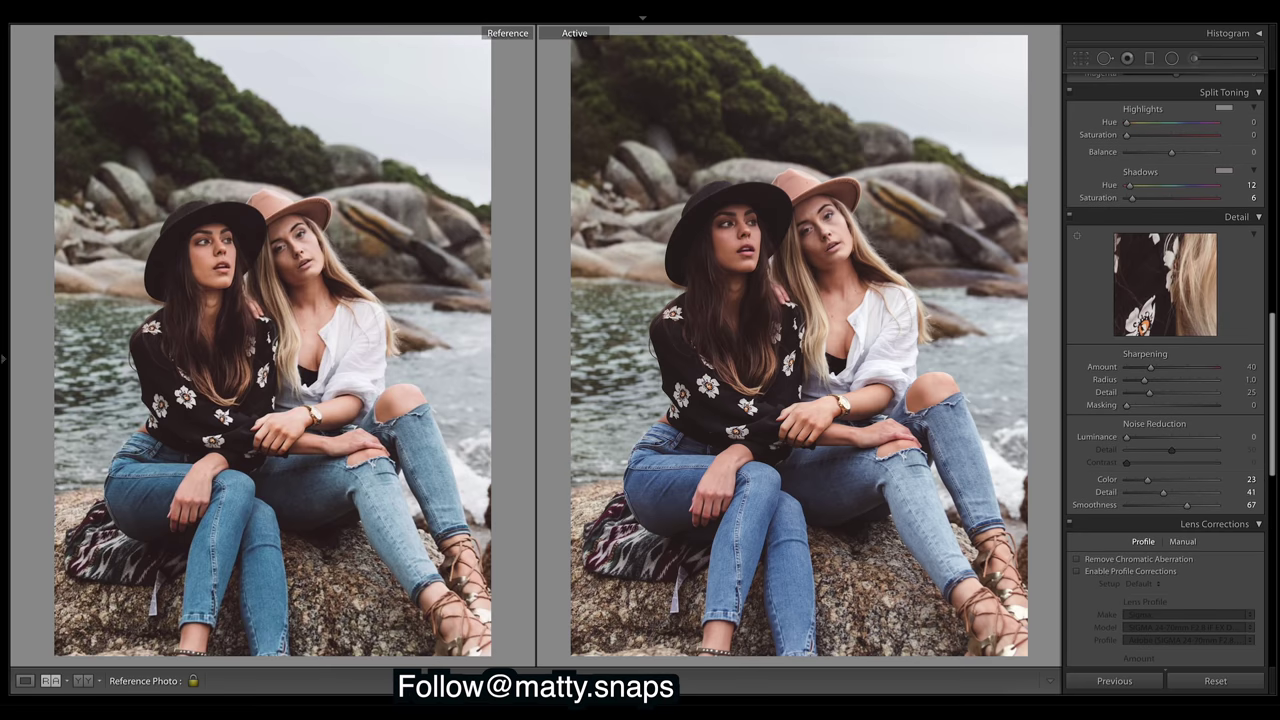
scroll(1165, 300, up, 4)
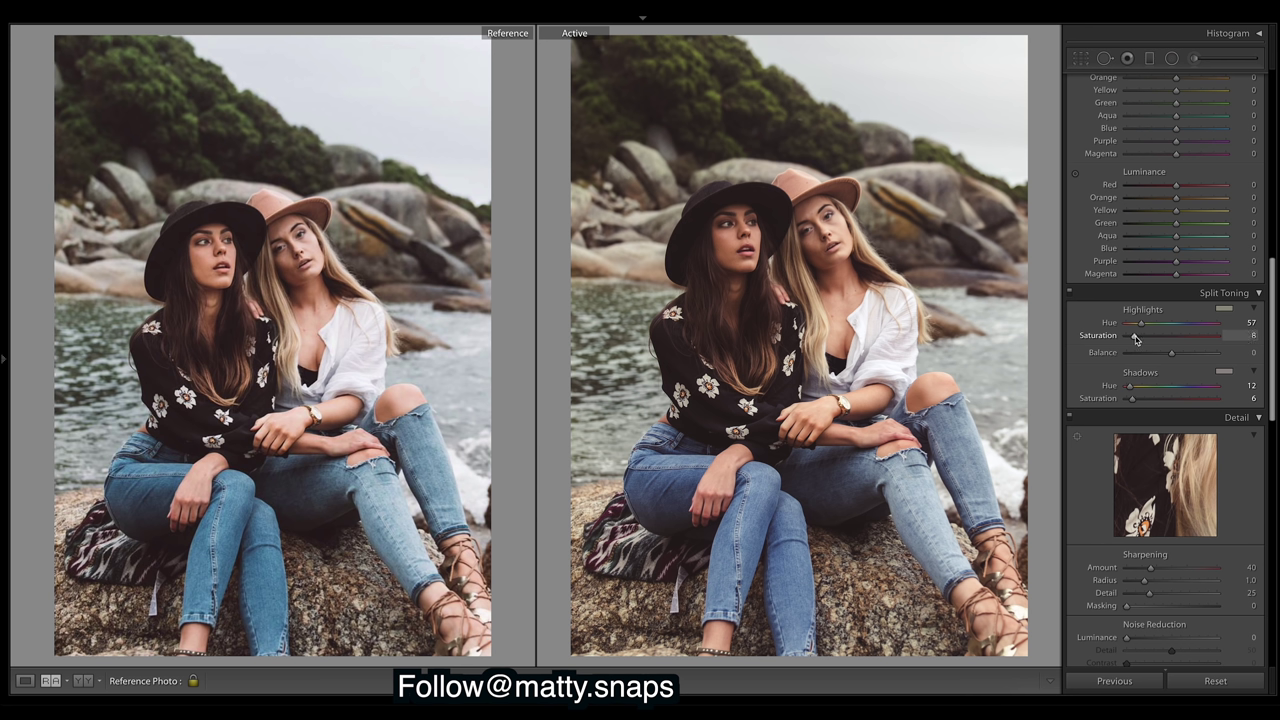
drag(1134, 340, 1132, 340)
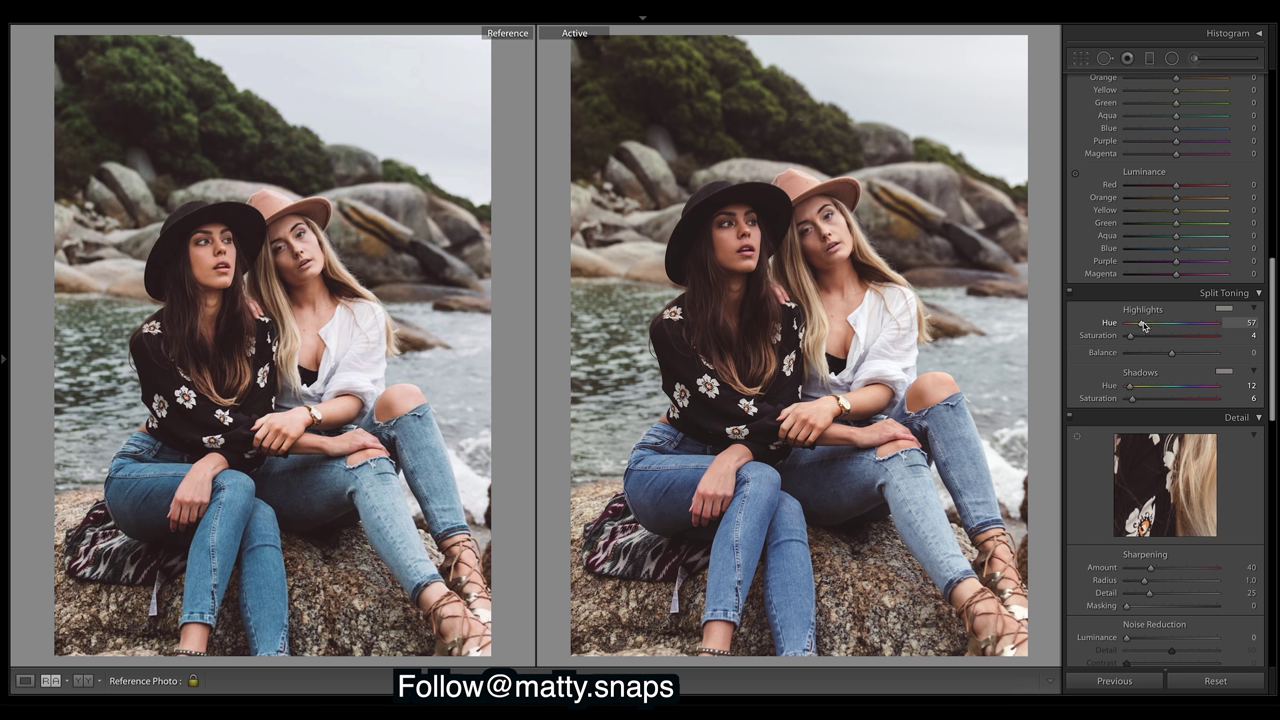
drag(1143, 325, 1140, 327)
Step: Switch the Tone Curve to the Blue channel and delete its upper control point
scroll(1274, 300, up, 10)
click(1212, 336)
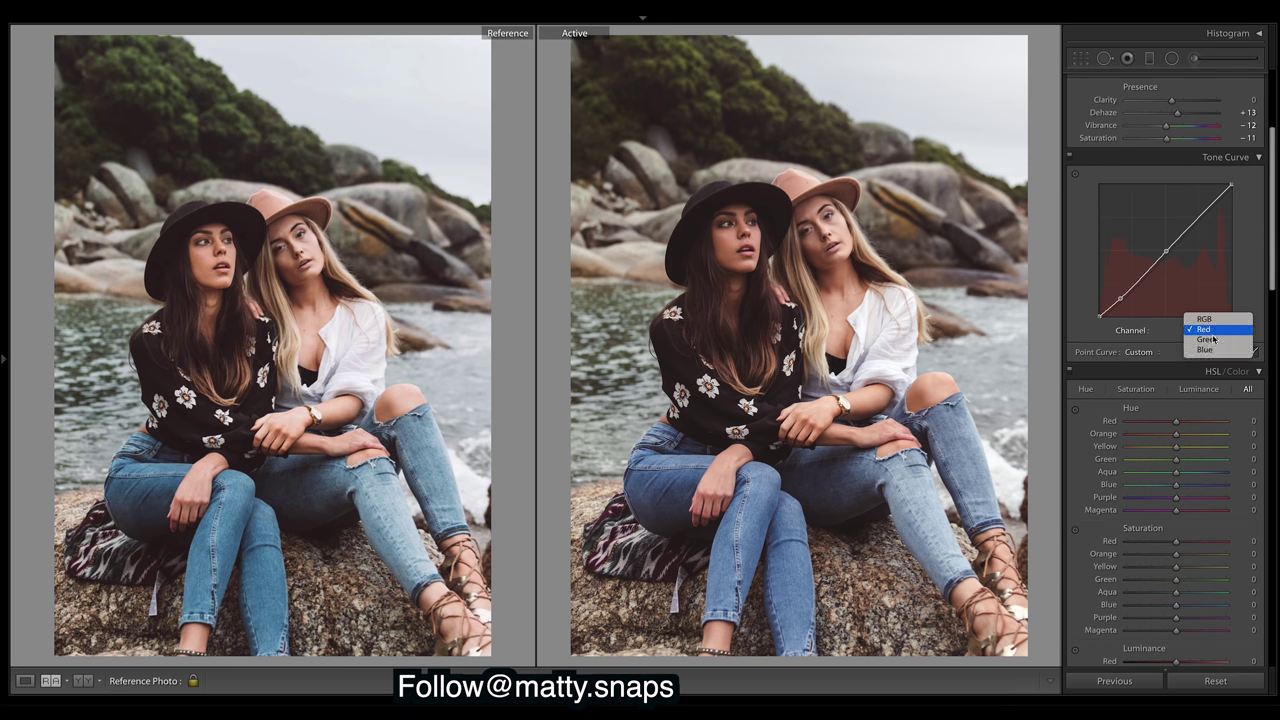
click(1206, 349)
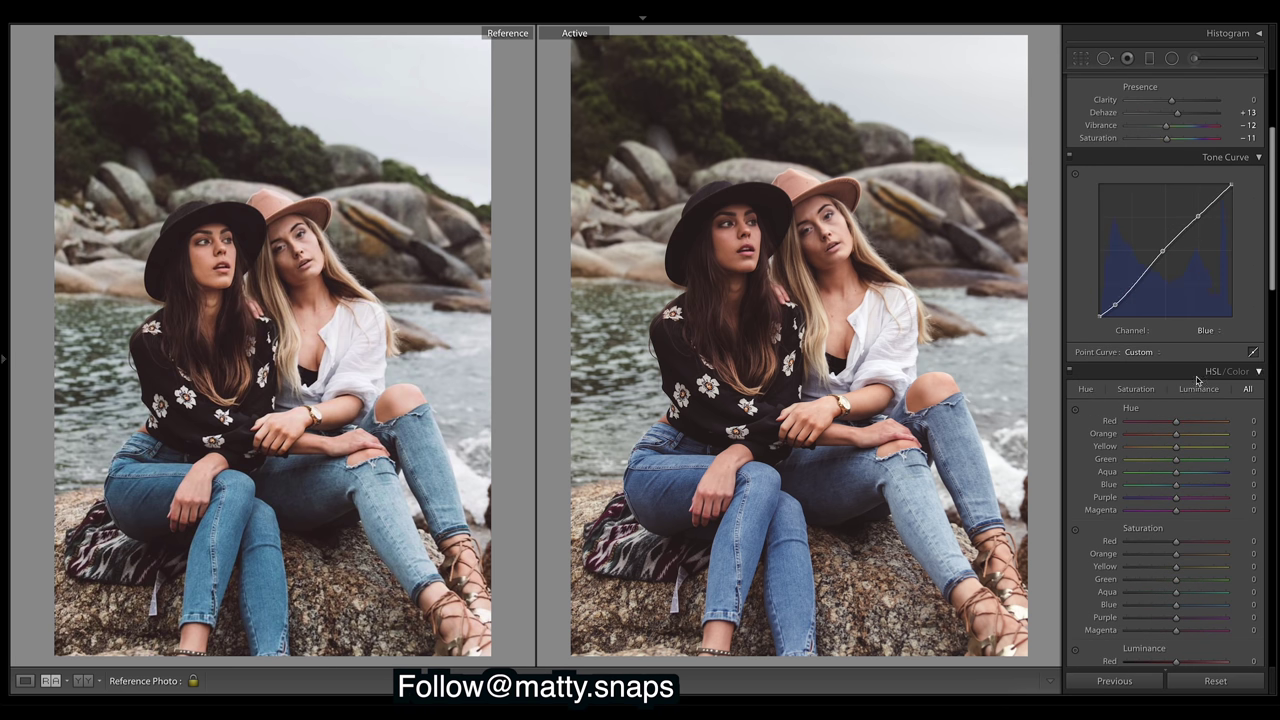
right_click(1199, 218)
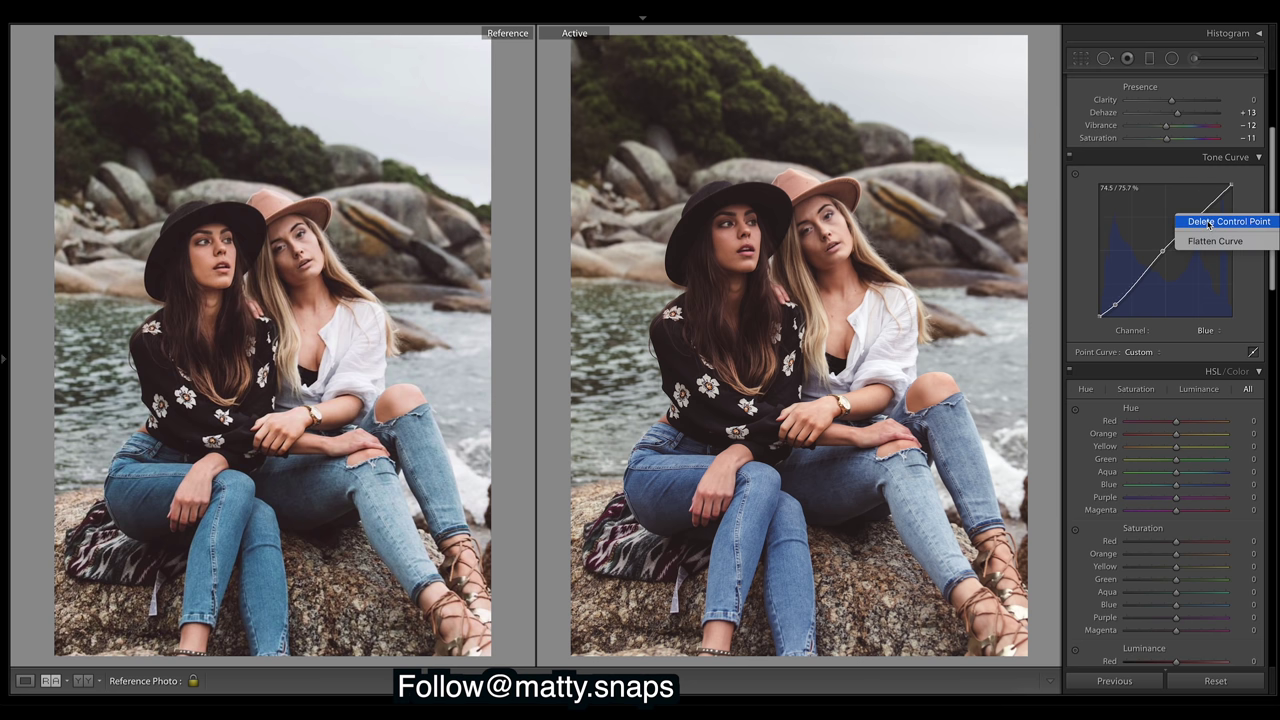
click(1208, 222)
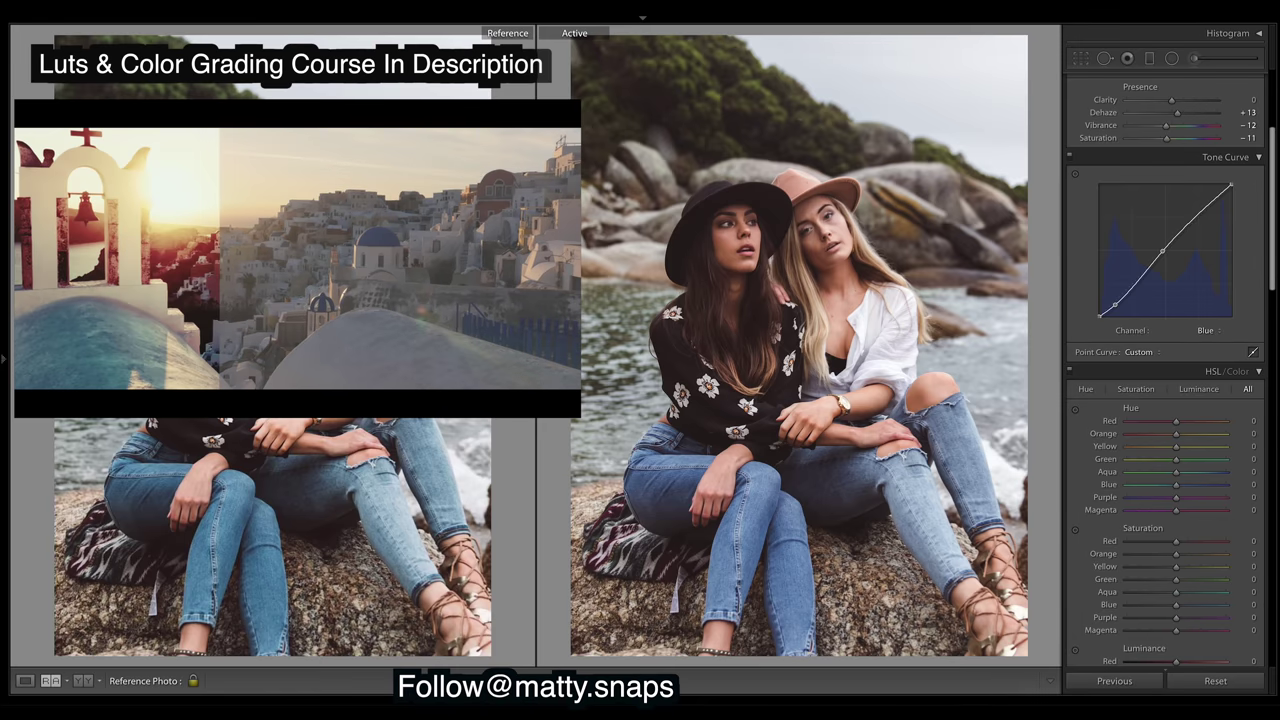
Step: Undo the two latest Blue channel curve edits
key(ctrl+z)
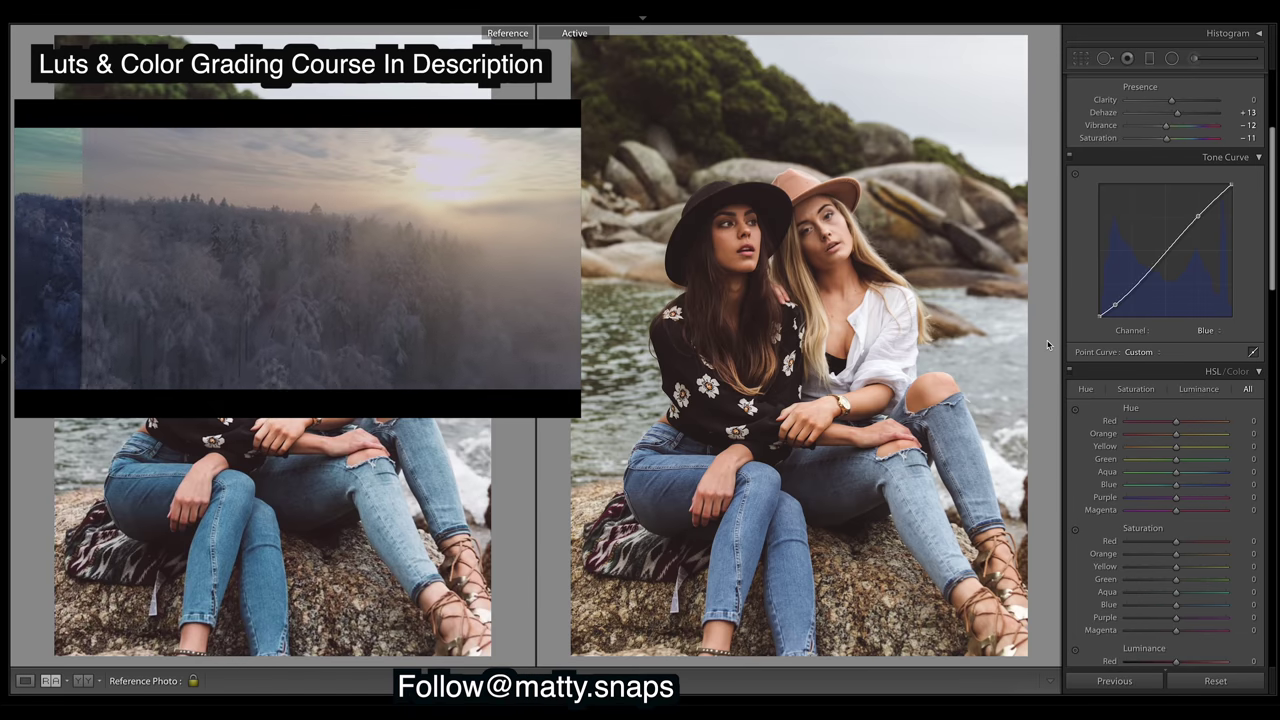
key(ctrl+z)
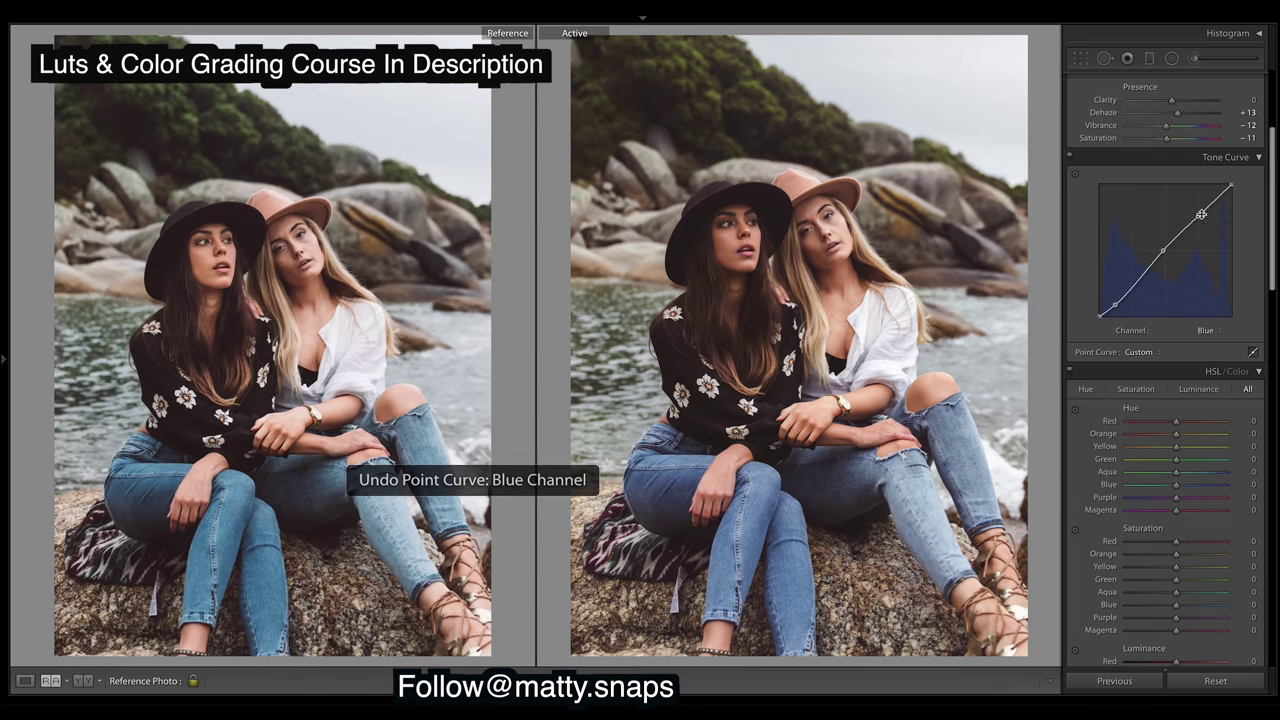
drag(1270, 158, 1274, 282)
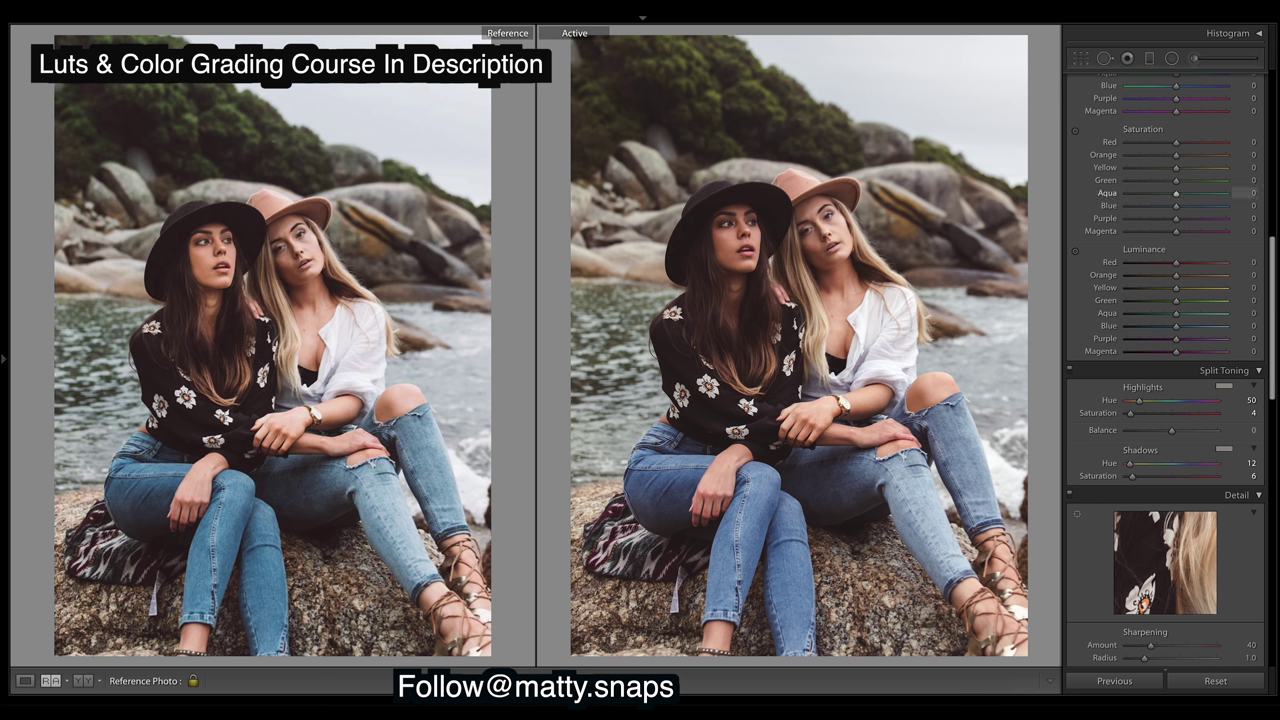
Step: Shift the HSL hues: Green +27, Orange +4 and Blue -12
scroll(1275, 283, up, 3)
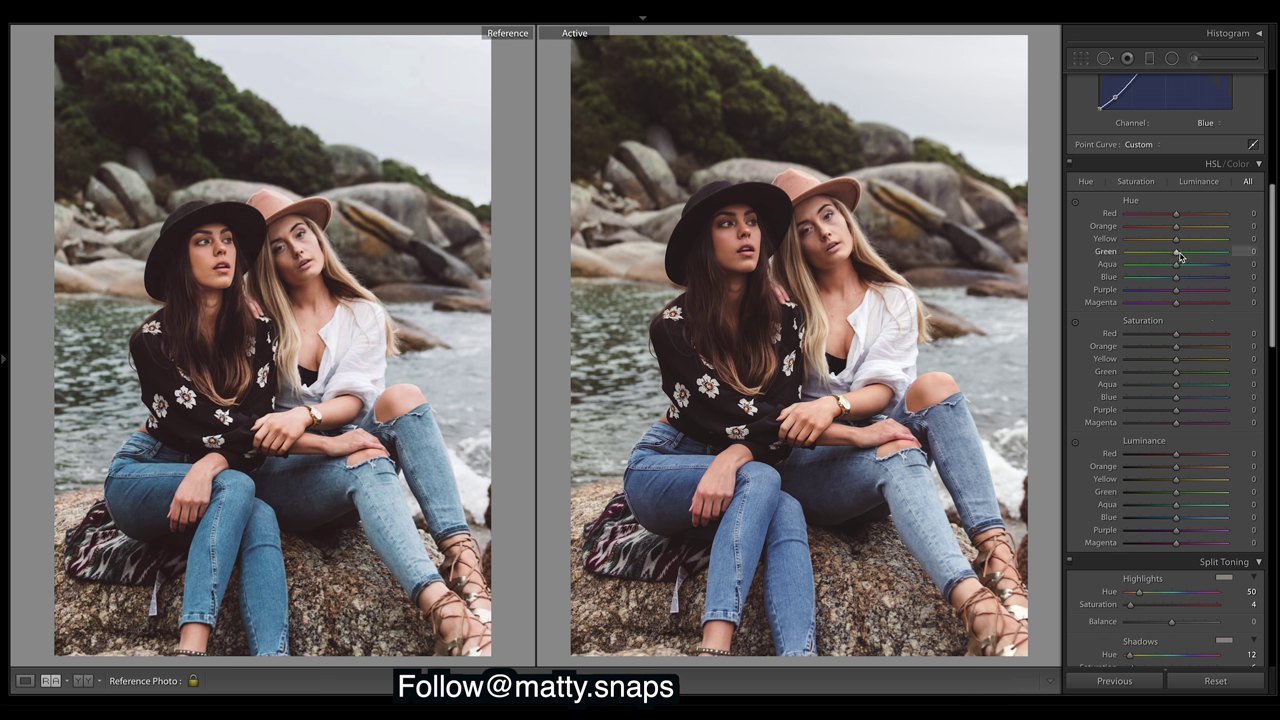
mouse_move(1179, 257)
mouse_down()
mouse_move(1199, 258)
mouse_move(1136, 260)
mouse_move(1194, 258)
mouse_up()
drag(1178, 231, 1180, 230)
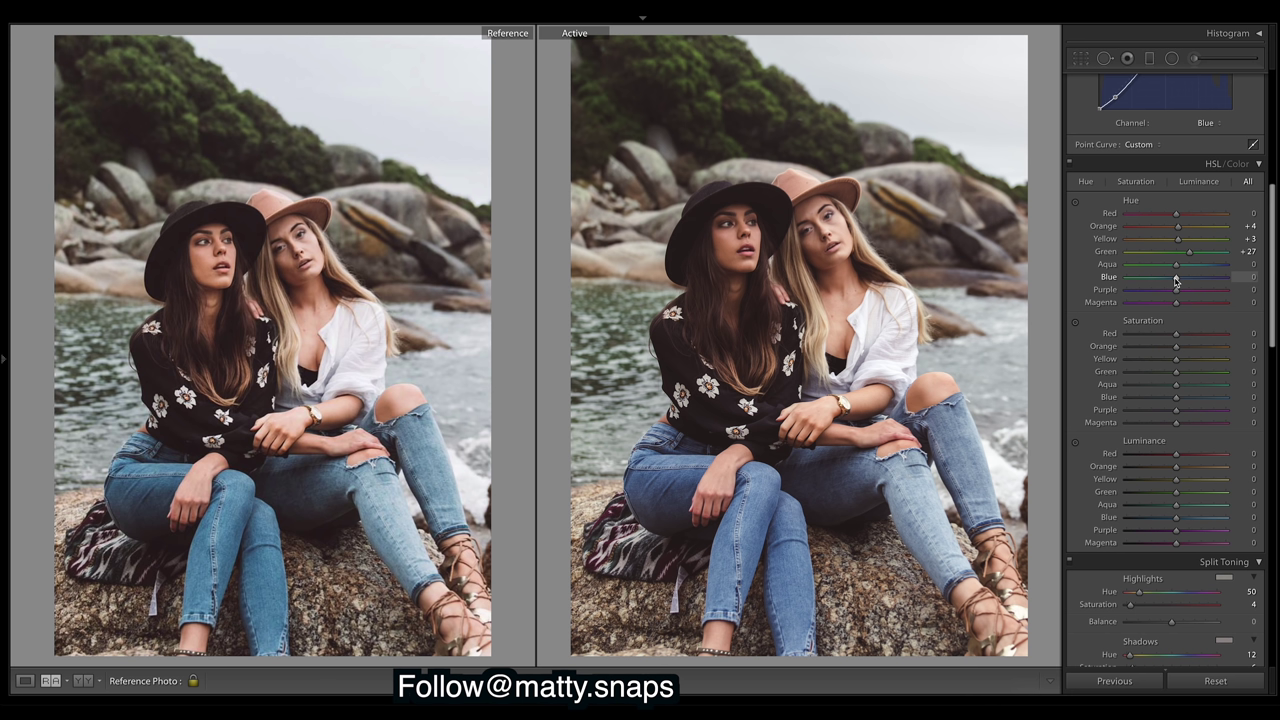
drag(1175, 282, 1170, 282)
Step: Set HSL saturation to Red -20, Green -48 and Blue +10
mouse_move(1176, 340)
mouse_down()
mouse_move(1134, 334)
mouse_move(1166, 334)
mouse_up()
drag(1159, 375, 1154, 377)
drag(1177, 401, 1184, 401)
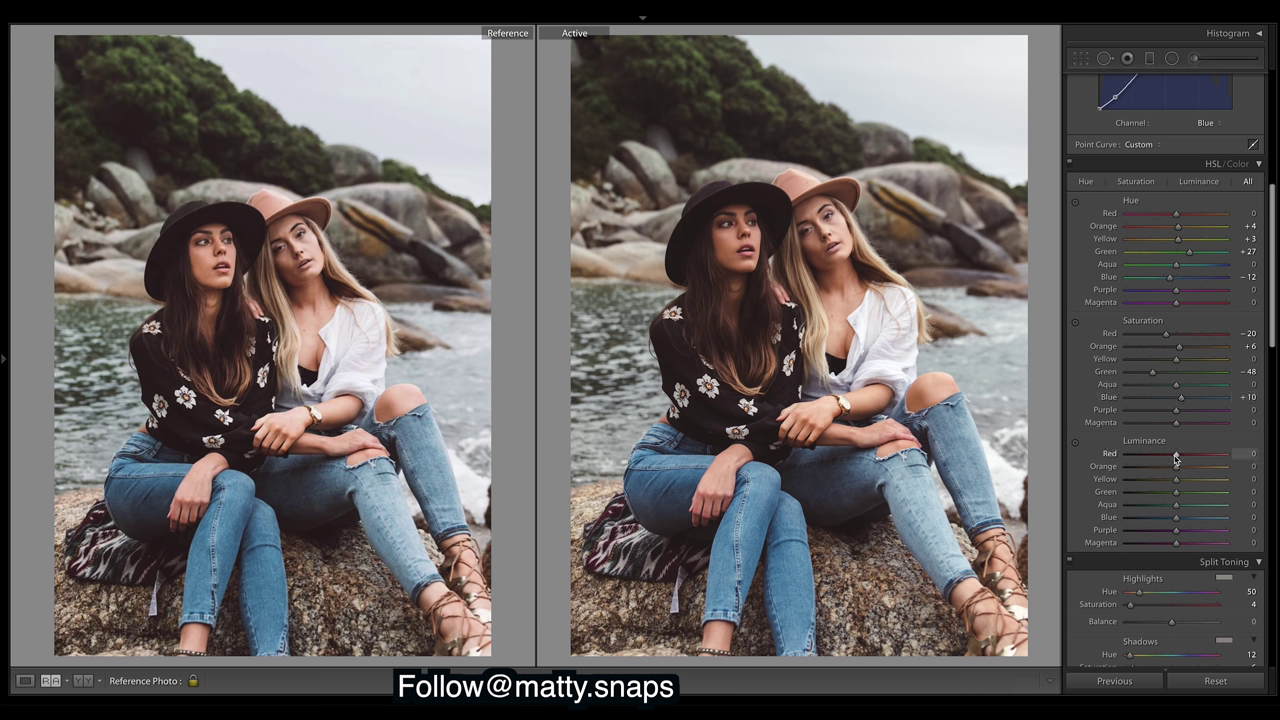
Step: Raise the HSL Red luminance to +3 and Yellow luminance to +18
drag(1177, 457, 1179, 457)
click(1187, 482)
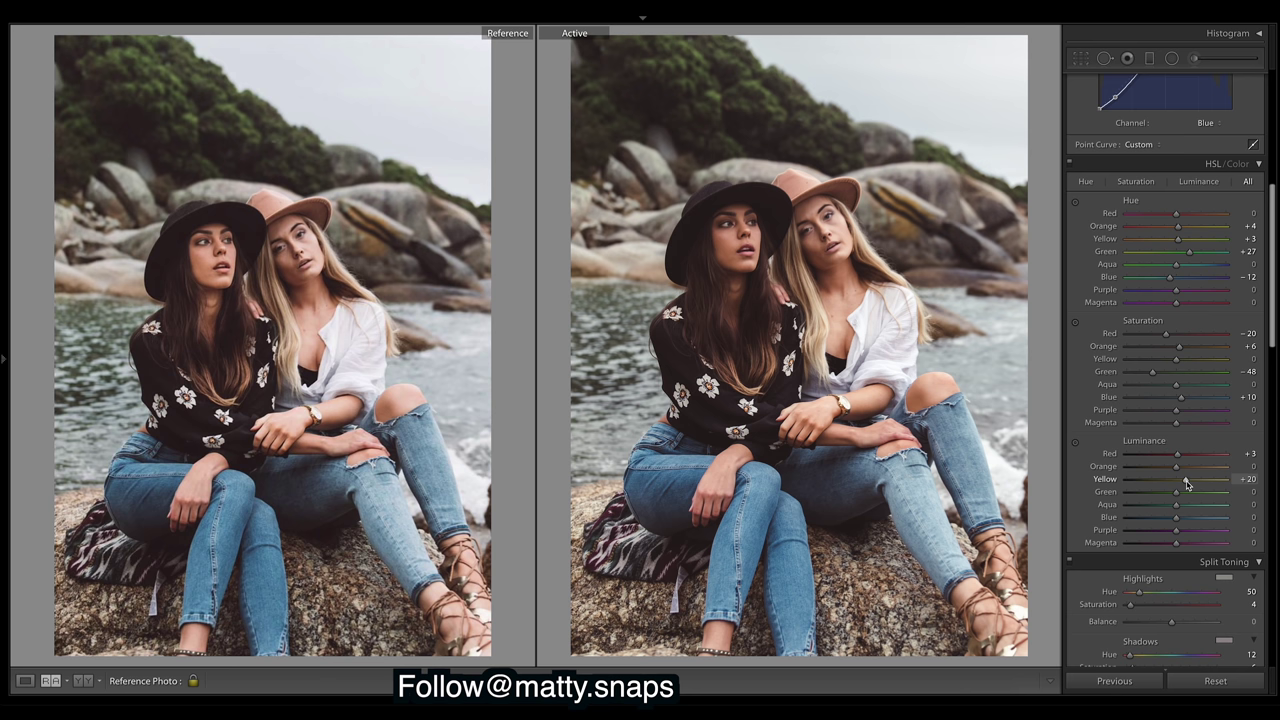
mouse_move(1186, 485)
mouse_down()
mouse_move(1222, 485)
mouse_move(1128, 485)
mouse_move(1230, 485)
mouse_move(1260, 500)
mouse_move(1157, 493)
mouse_move(1257, 503)
mouse_move(1186, 486)
mouse_up()
Step: Compare the water before and after, then settle Aqua luminance at +16
drag(1178, 510, 1149, 508)
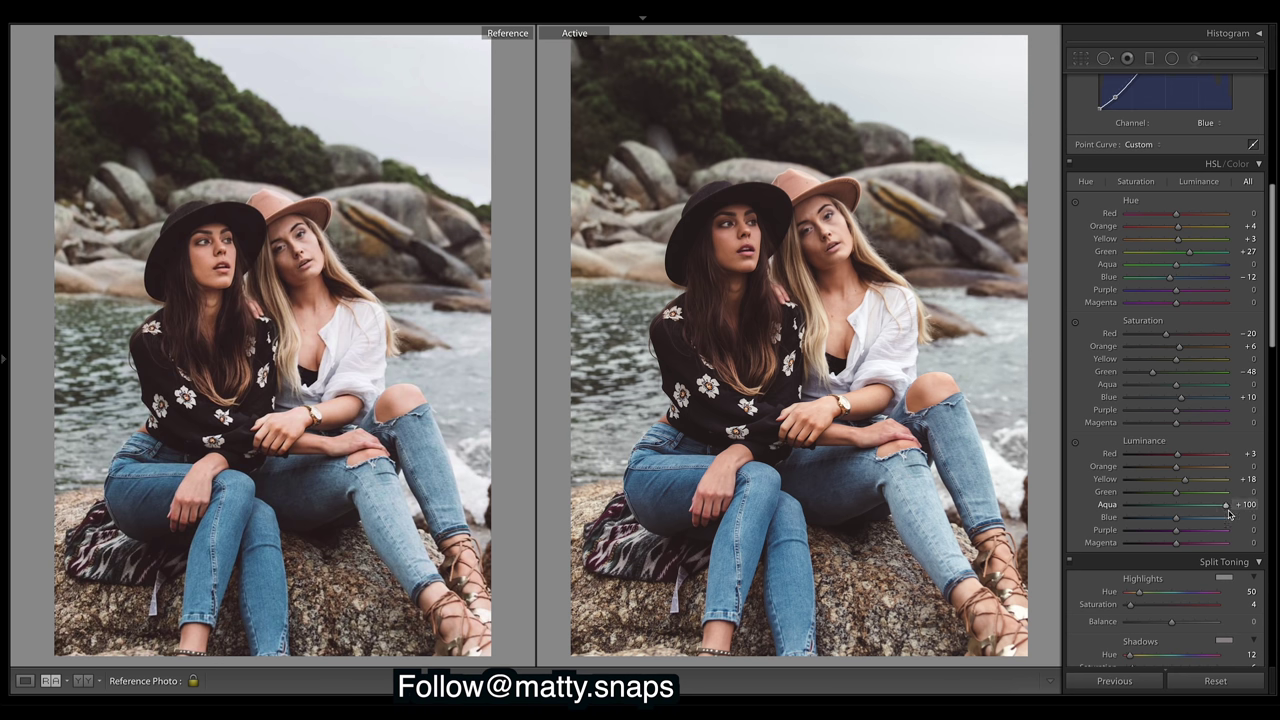
key(ctrl+z)
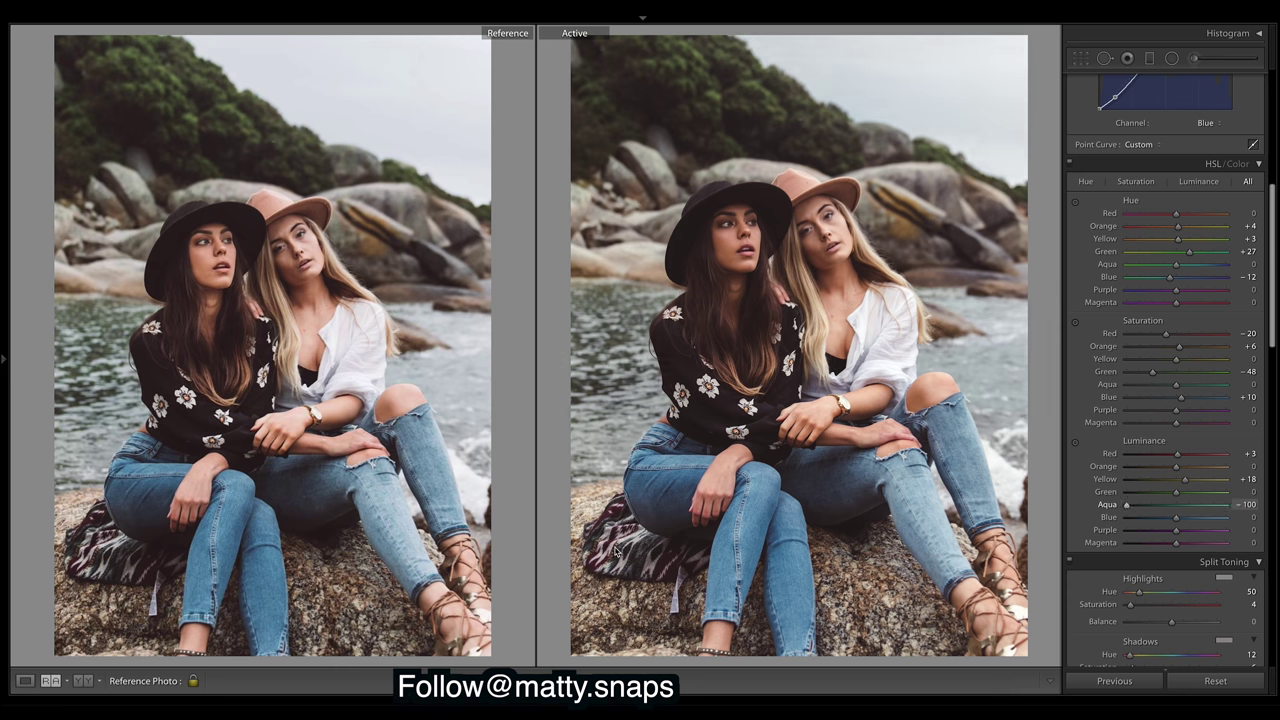
key(ctrl+z)
key(ctrl+y)
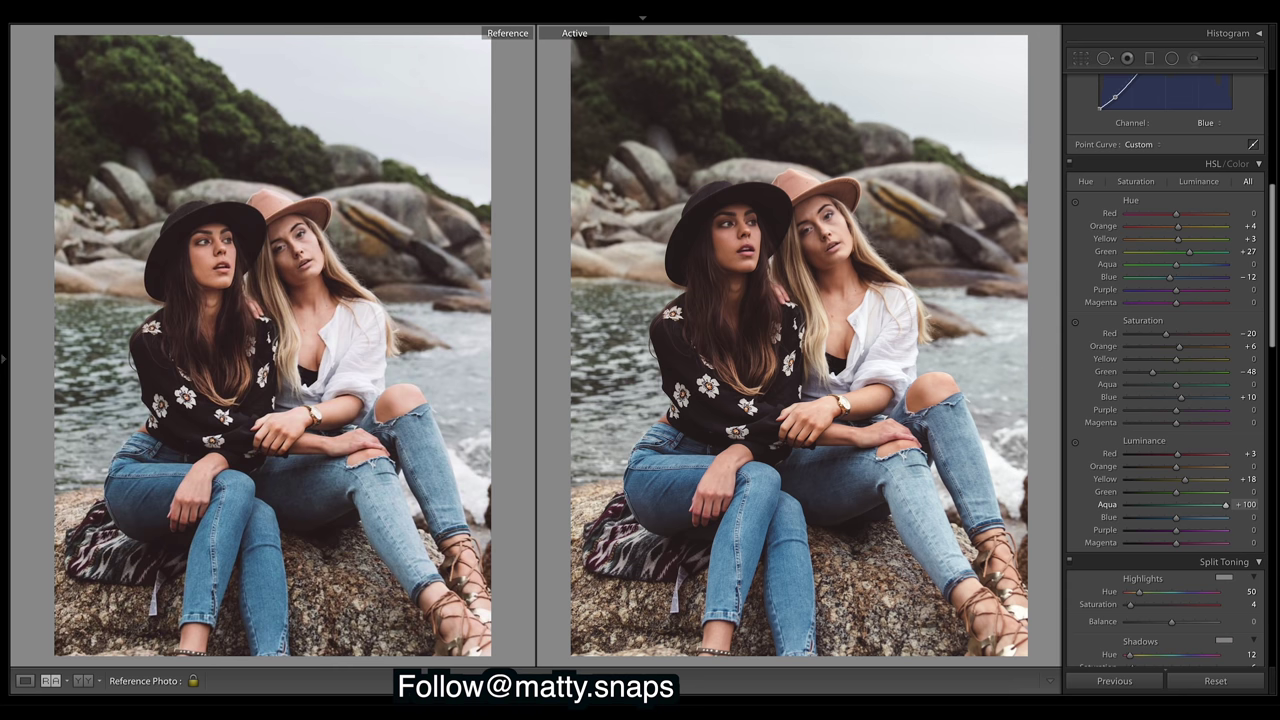
key(ctrl+z)
key(ctrl+y)
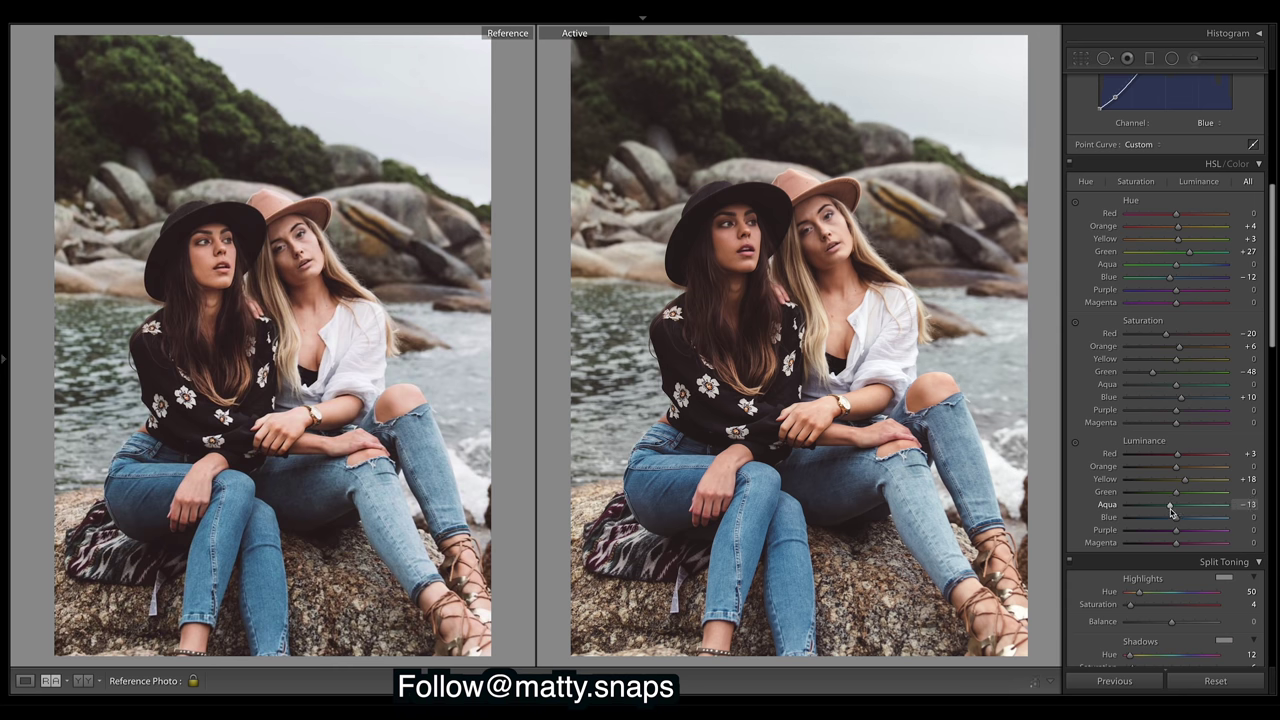
double_click(1172, 505)
drag(1176, 504, 1228, 504)
drag(1213, 510, 1181, 508)
Step: Darken the HSL Blue luminance to −5
drag(1176, 517, 1176, 519)
drag(1177, 517, 1174, 519)
Step: Set the Effects Grain Amount to 6
scroll(1268, 248, down, 3)
scroll(1165, 370, down, 15)
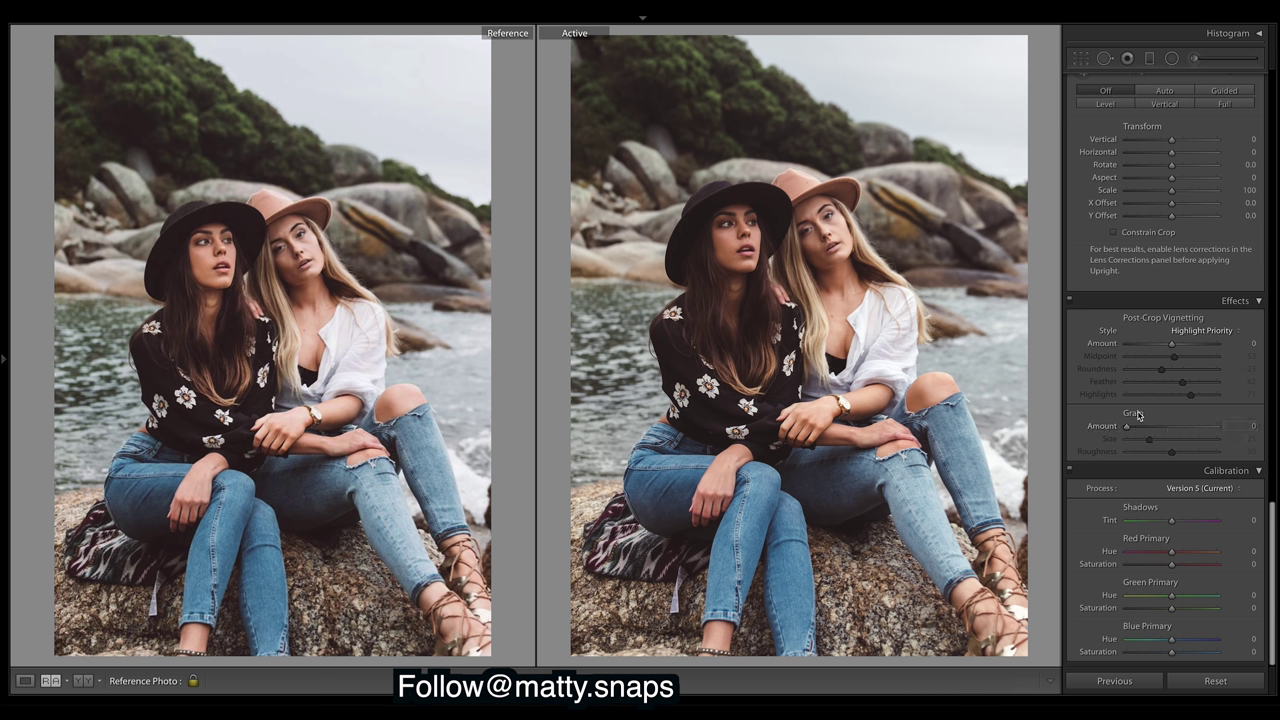
click(1132, 428)
Step: Lower the Detail Sharpening Masking to 53
scroll(1276, 548, up, 10)
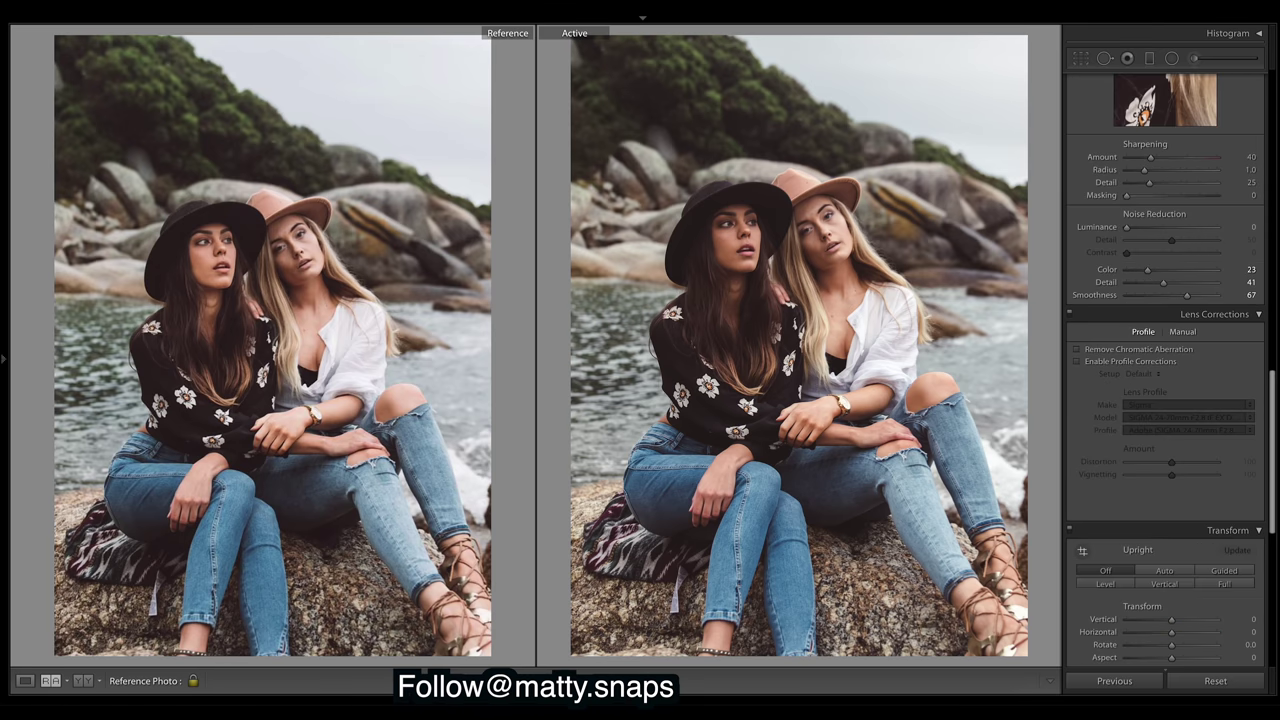
scroll(1165, 372, up, 1)
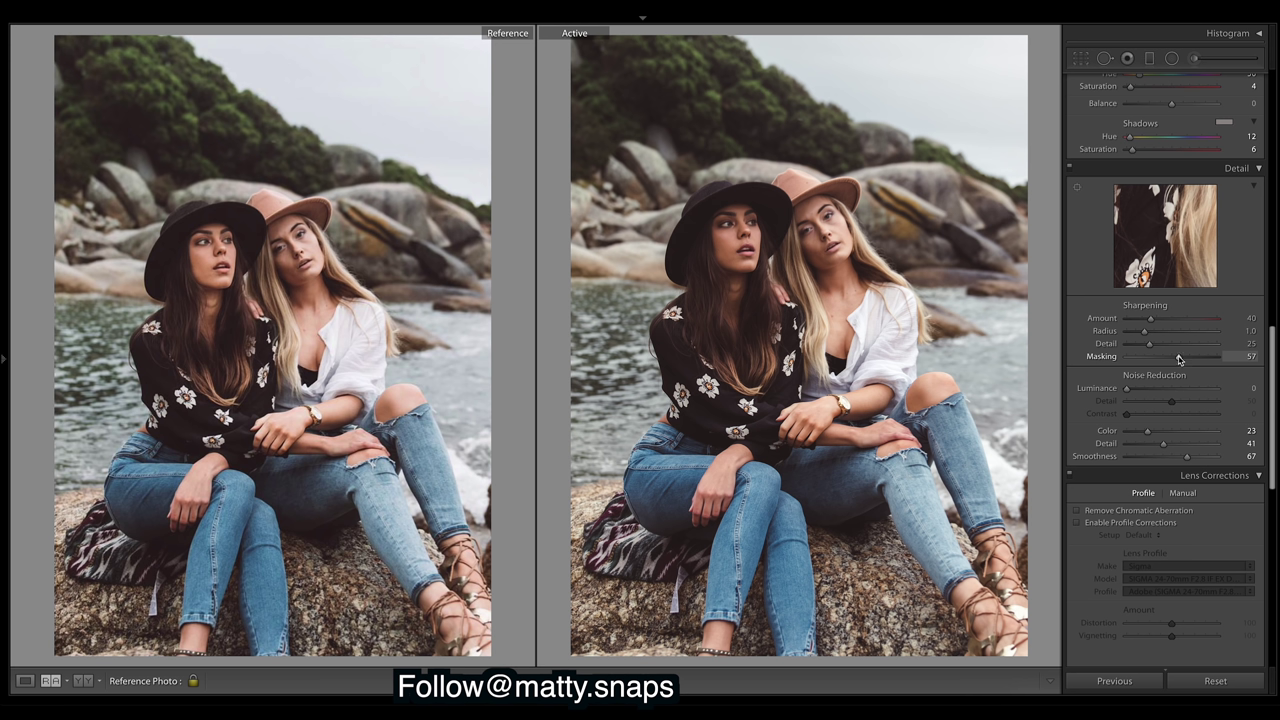
drag(1179, 359, 1174, 360)
Step: Raise the face's existing radial filter to +0.42 exposure and close the filter panel
click(1172, 58)
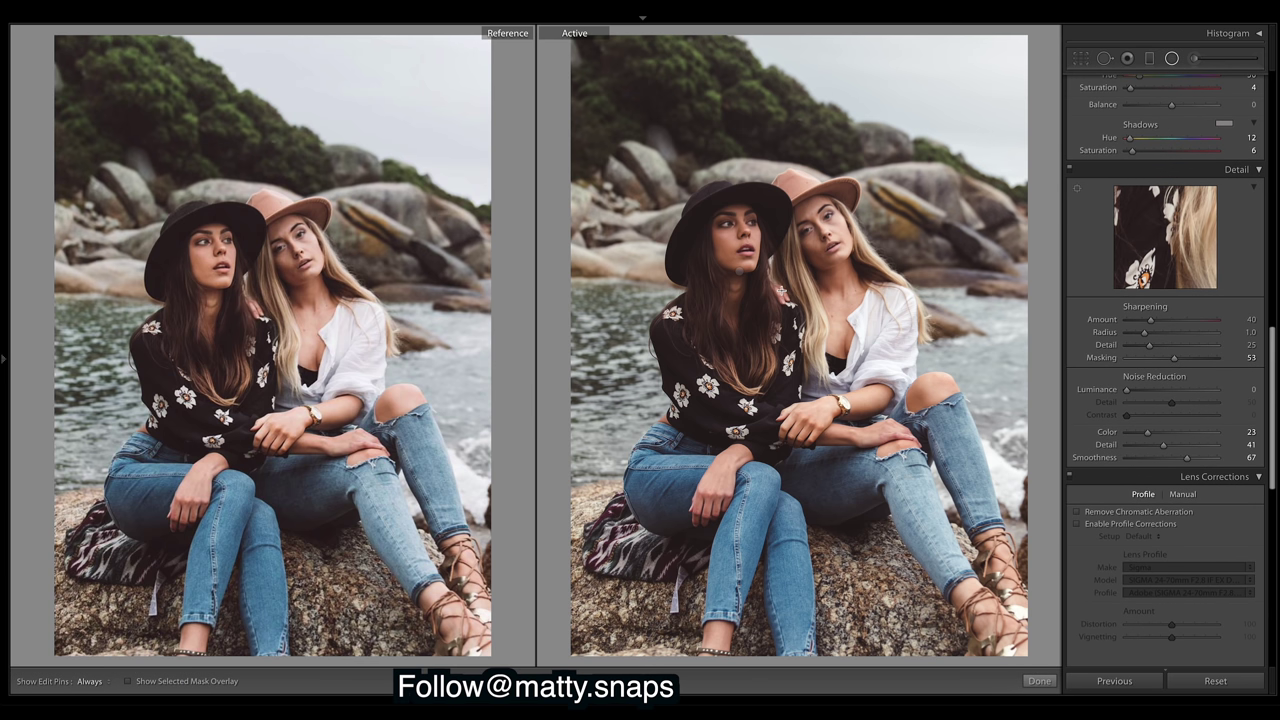
click(739, 270)
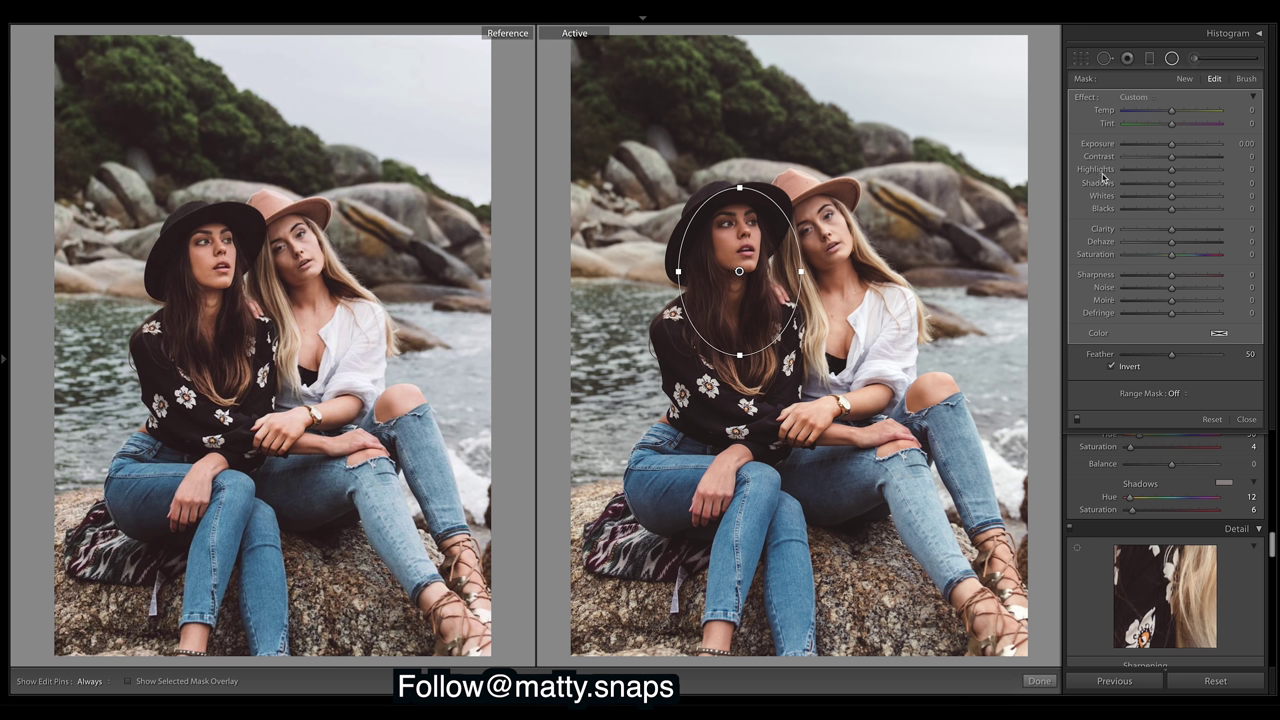
drag(1172, 146, 1177, 148)
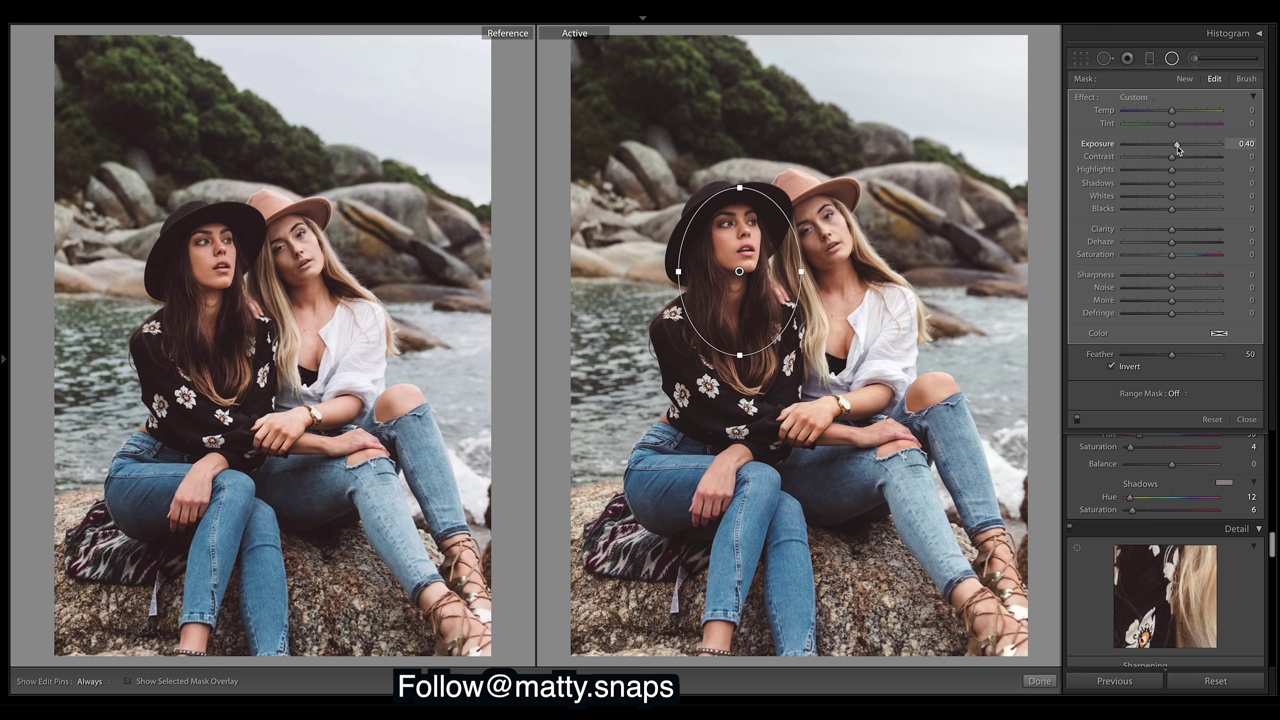
click(1039, 681)
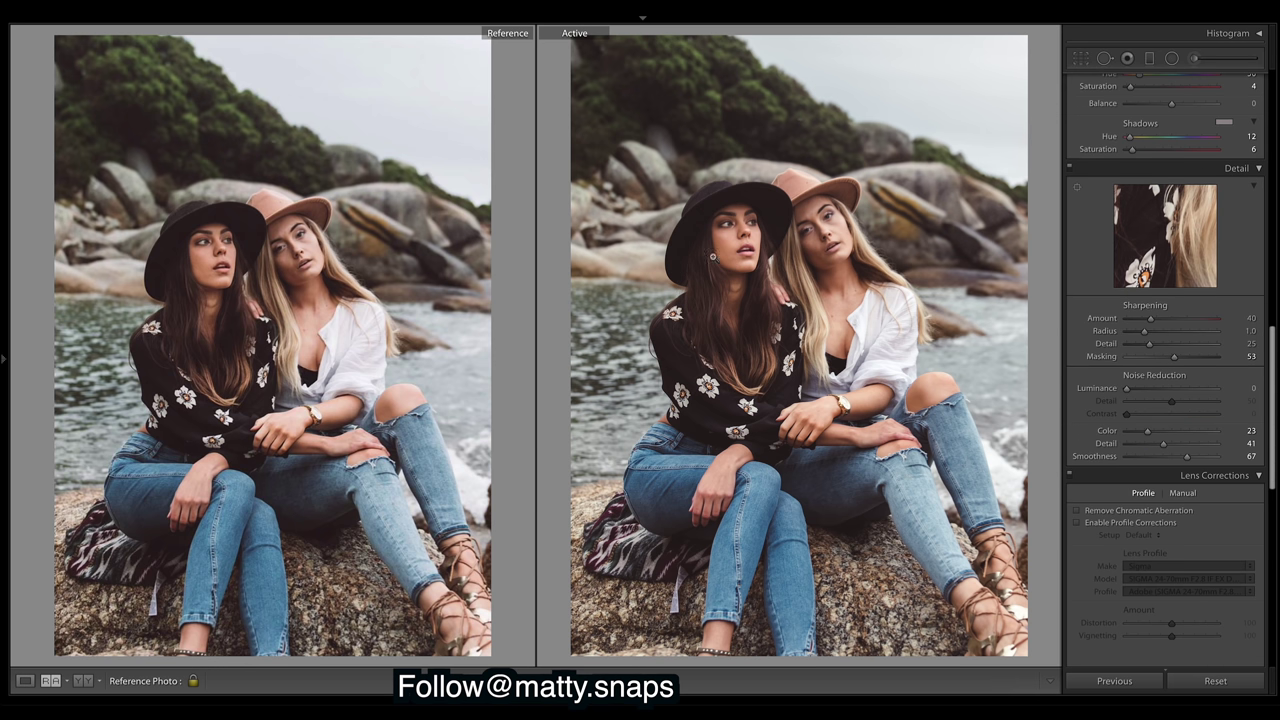
drag(1274, 373, 1274, 279)
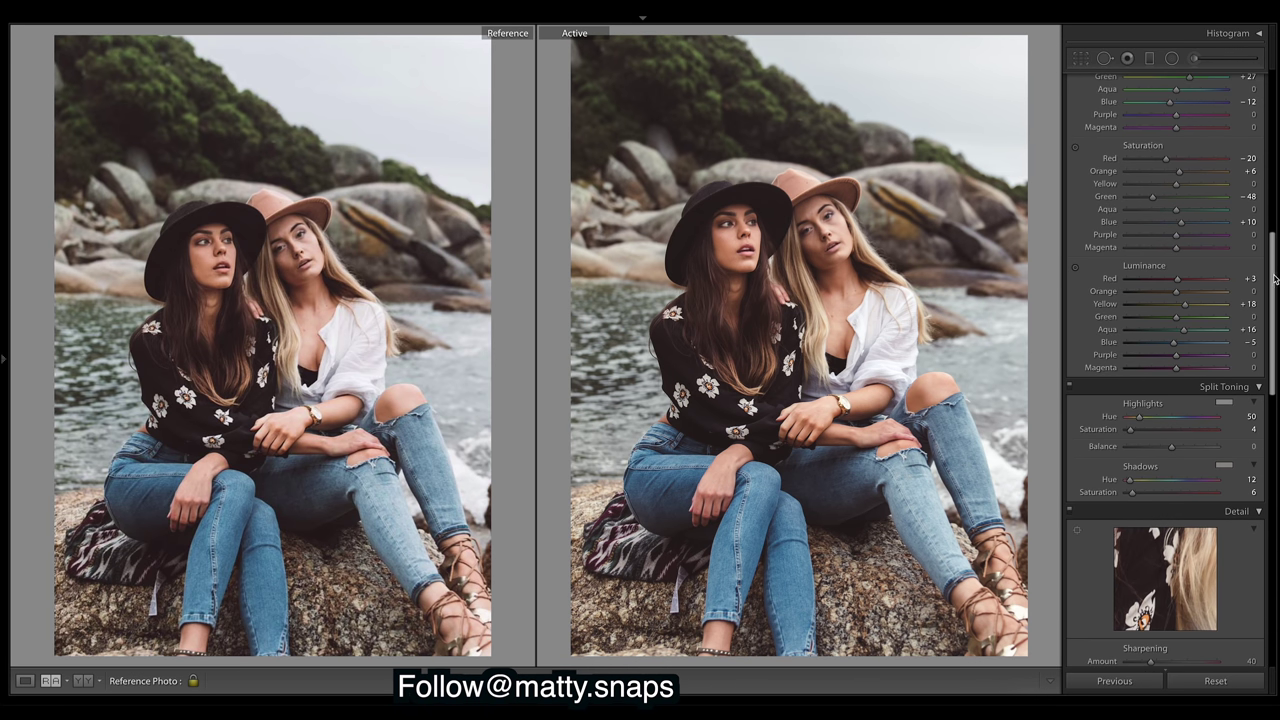
drag(1274, 279, 1270, 110)
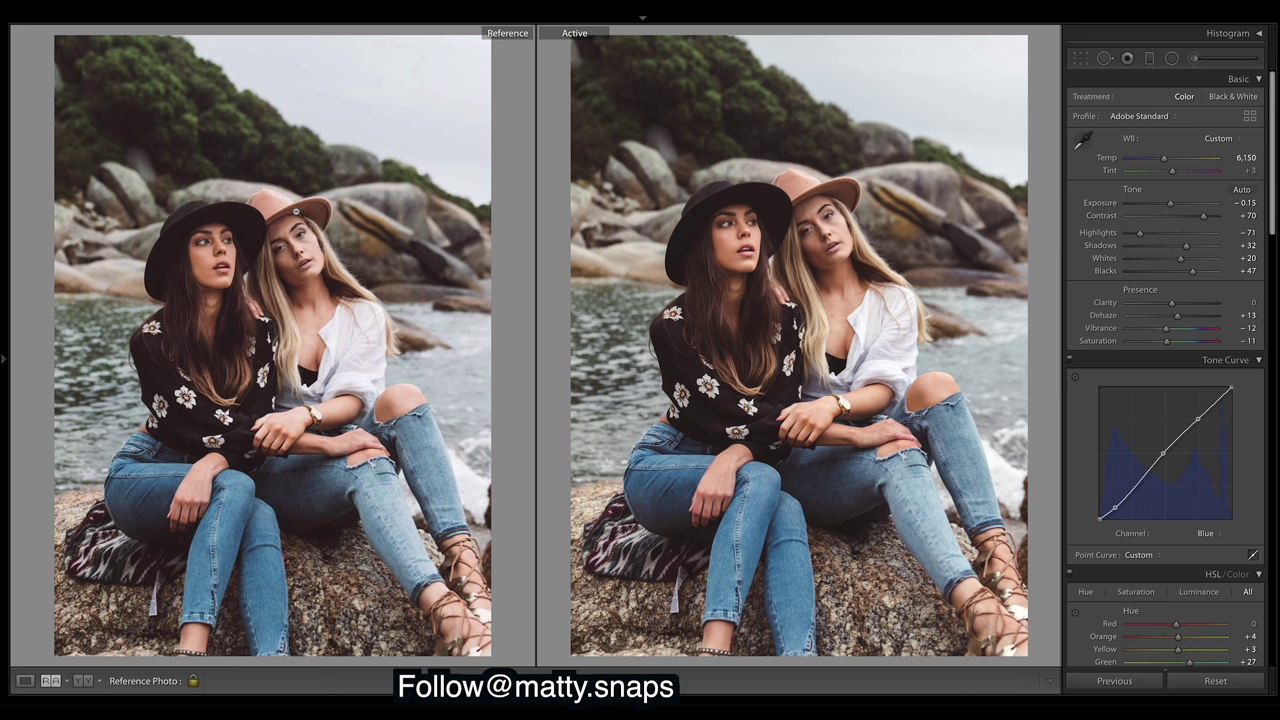
Step: Nudge Clarity up slightly and set the Tone Curve channel to RGB
drag(1170, 304, 1175, 310)
mouse_move(1273, 137)
mouse_down()
mouse_move(1272, 287)
mouse_move(1274, 124)
mouse_up()
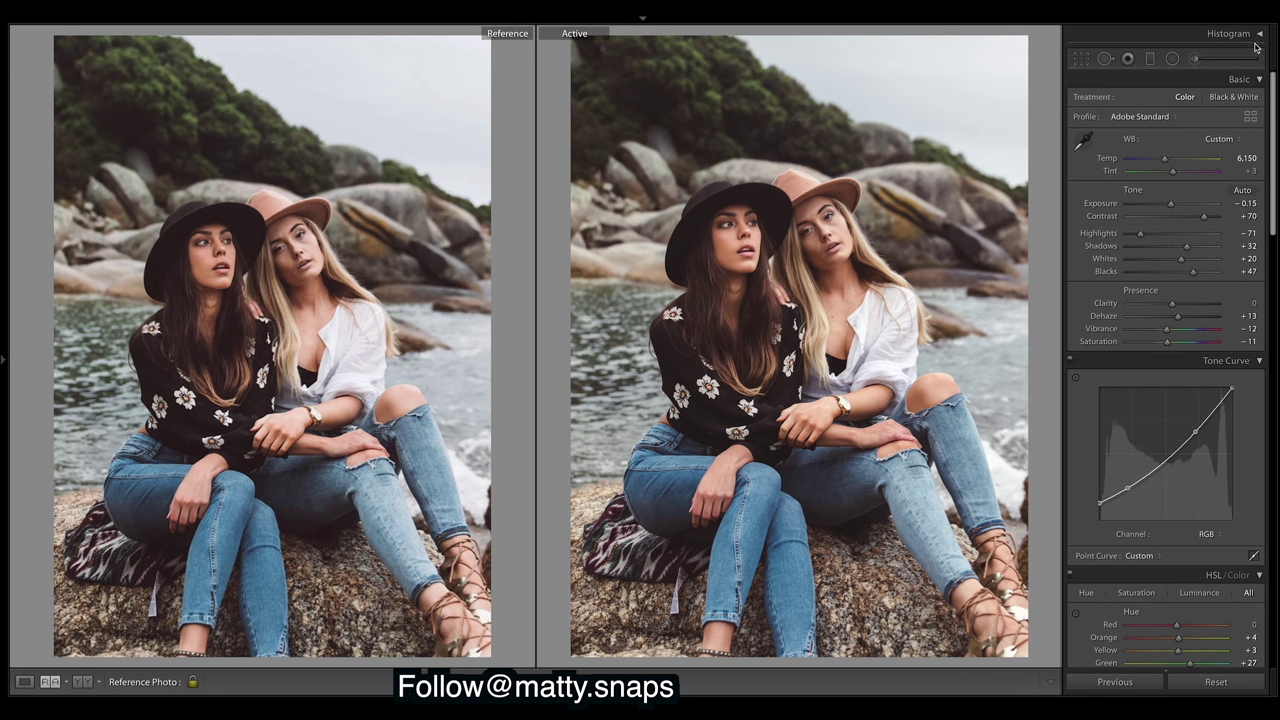
Step: Extend the crop's top edge upward for more sky and return to Reference View
click(1081, 59)
click(608, 97)
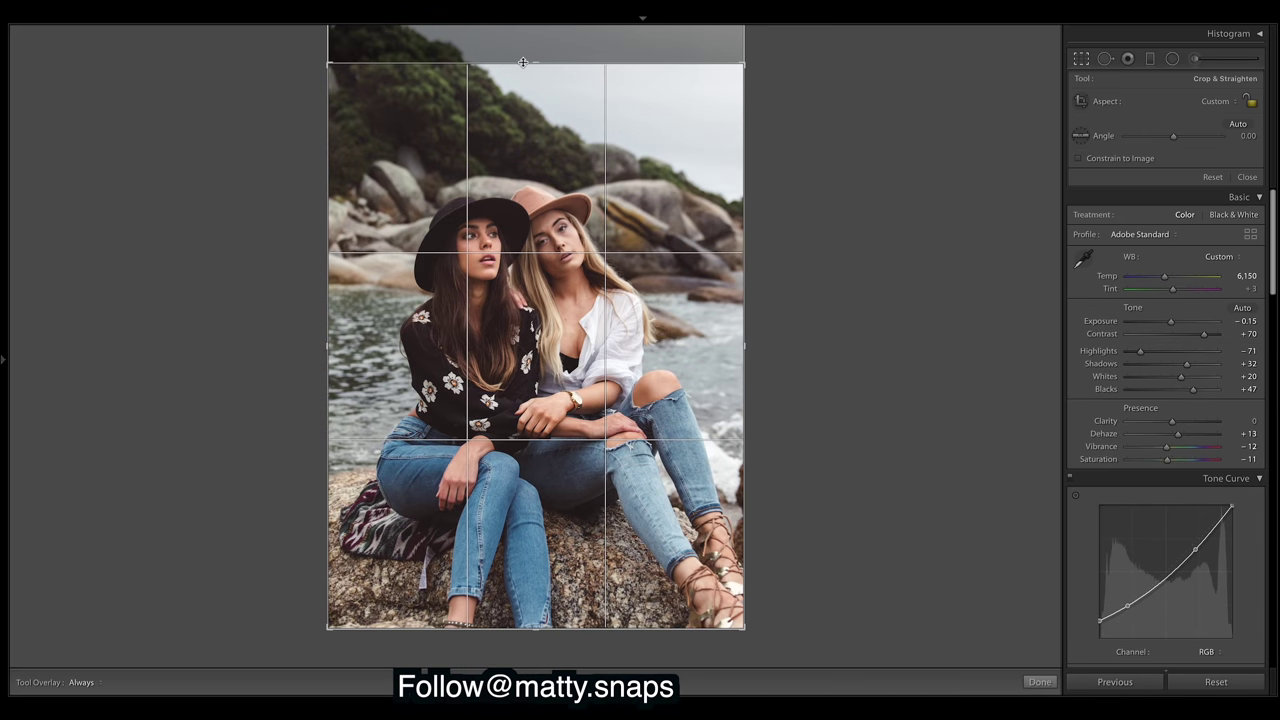
drag(538, 62, 537, 51)
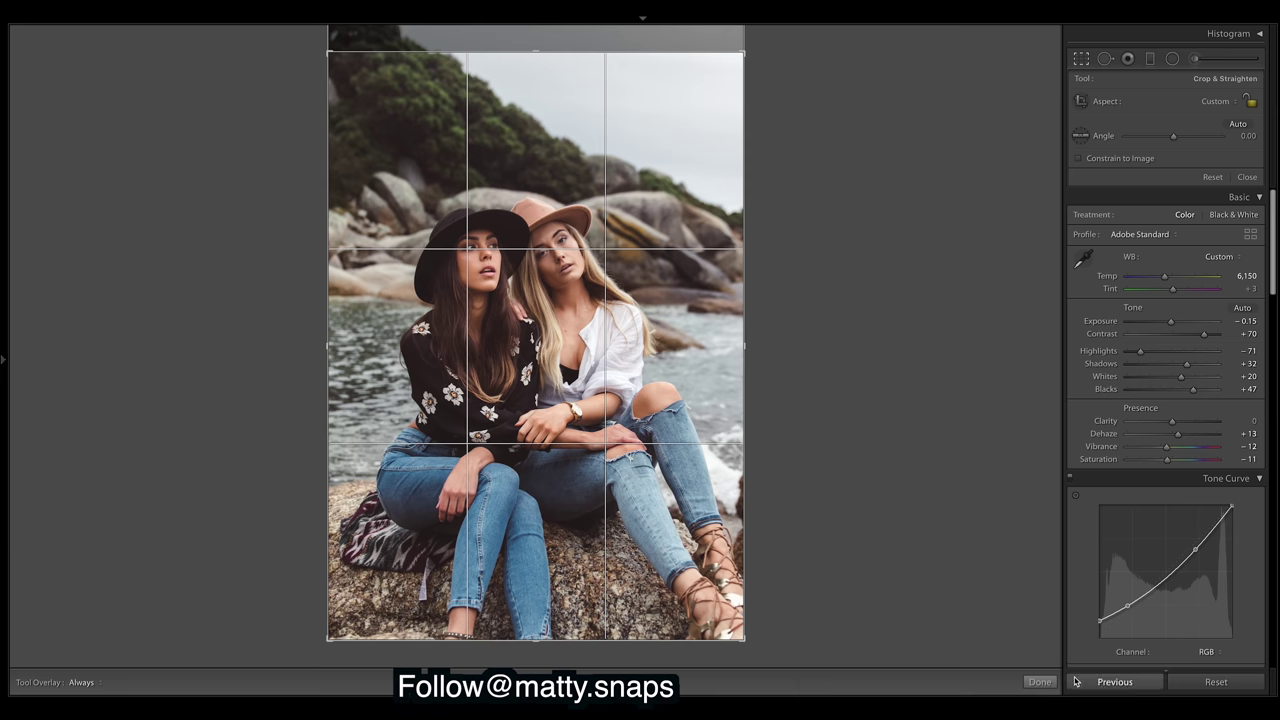
click(1040, 681)
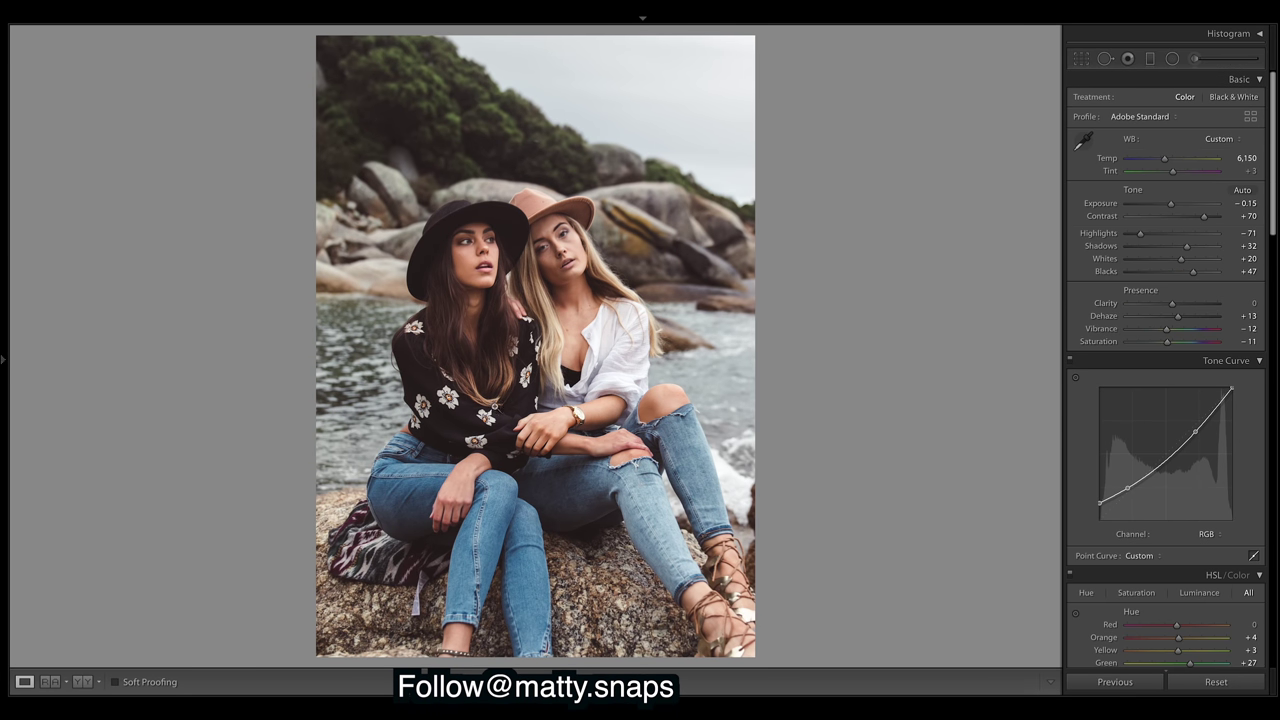
click(49, 681)
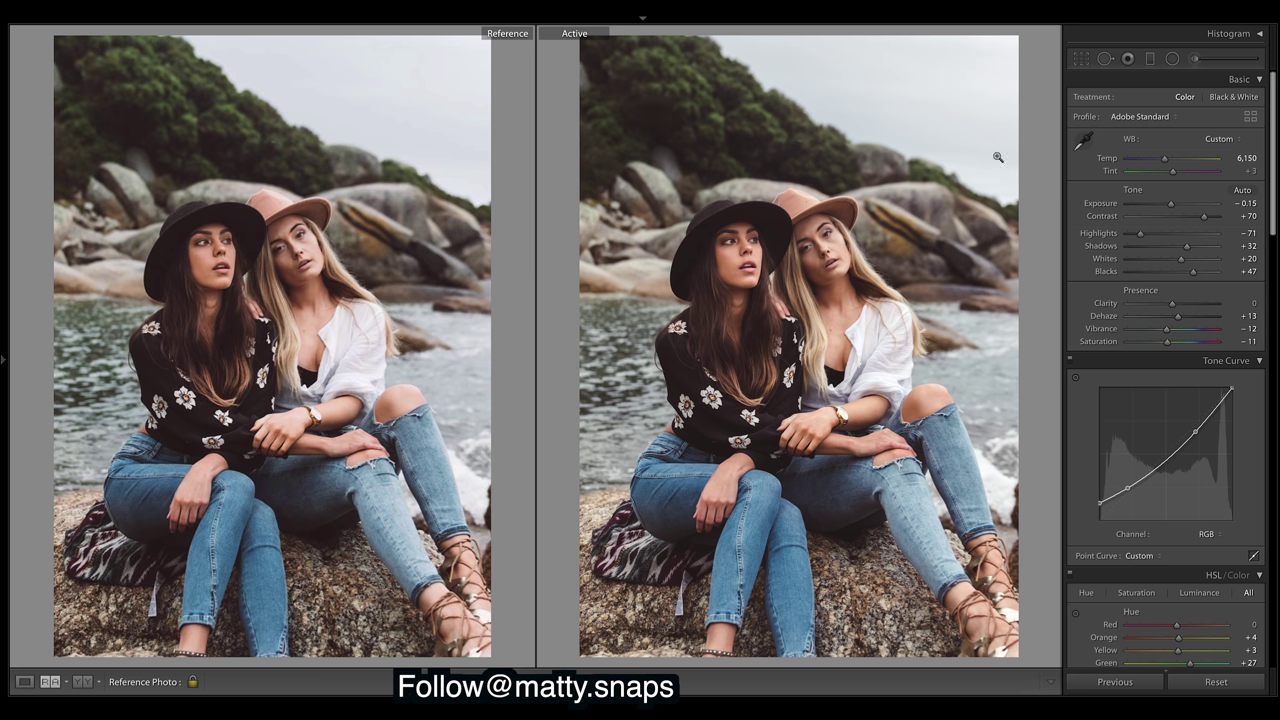
Step: Set HSL Green saturation to −37 and Green luminance to +57
scroll(1276, 155, down, 5)
scroll(1165, 370, down, 2)
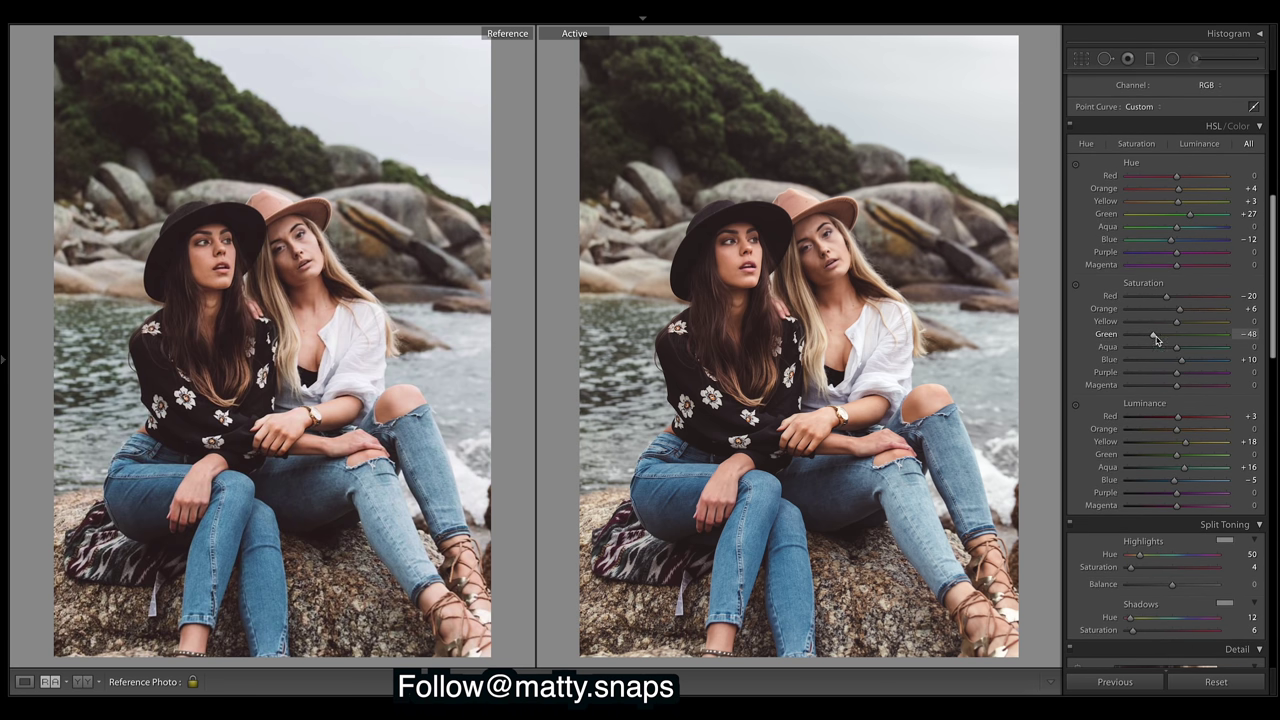
drag(1155, 338, 1160, 339)
mouse_move(1176, 458)
mouse_down()
mouse_move(1207, 458)
mouse_move(1186, 459)
mouse_up()
scroll(1131, 243, up, 8)
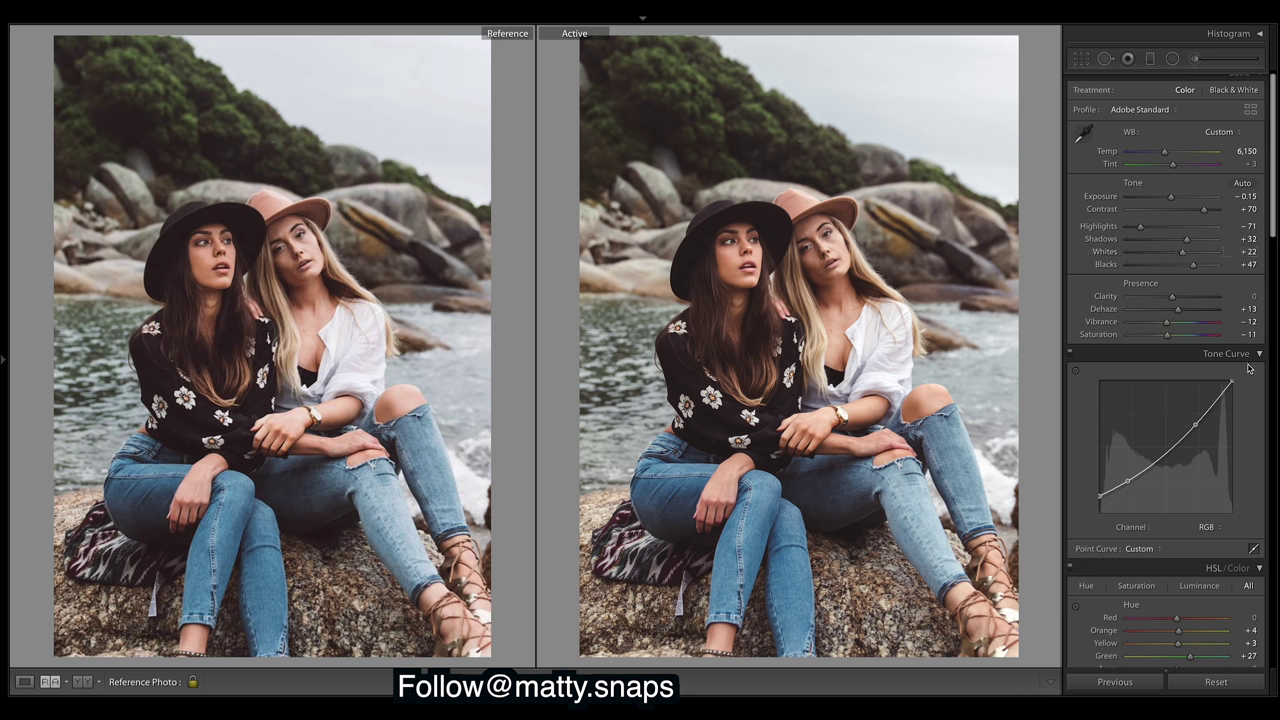
Step: Reset the shirt brush's Highlights, Temp and Tint, and set its Exposure to +0.52
click(1192, 59)
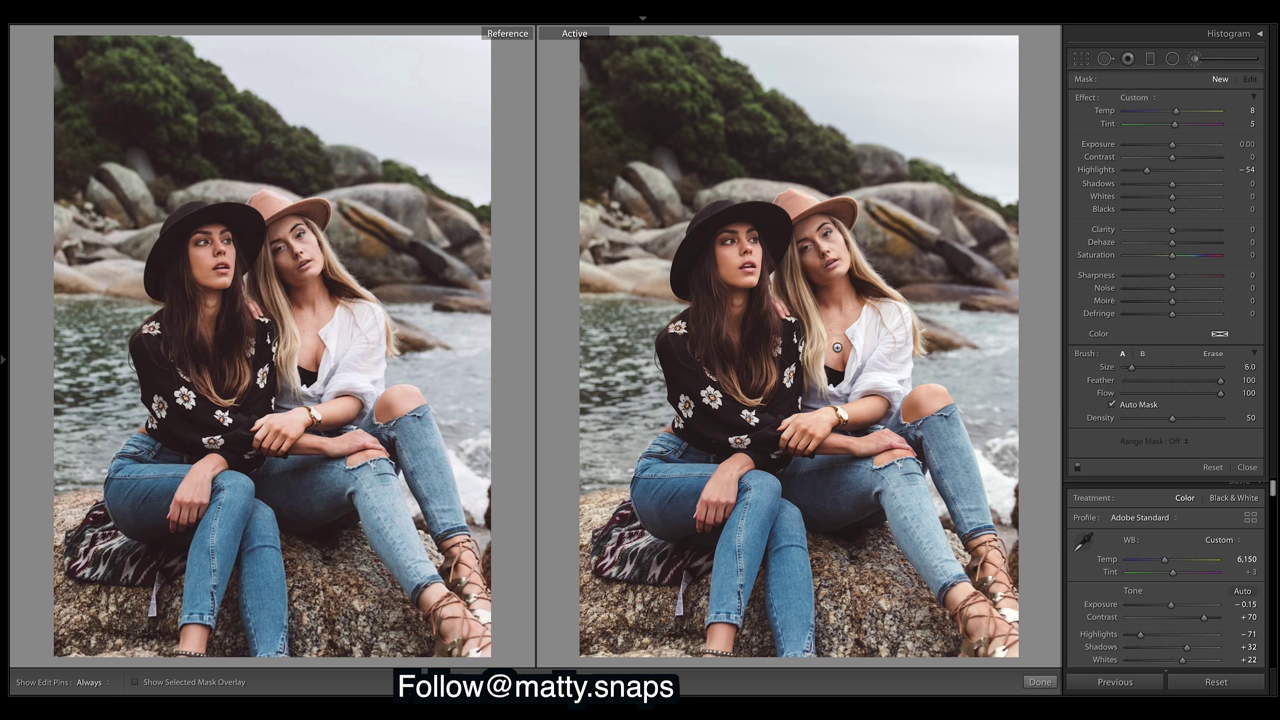
scroll(880, 322, up, 3)
key(h)
key(h)
scroll(744, 374, down, 4)
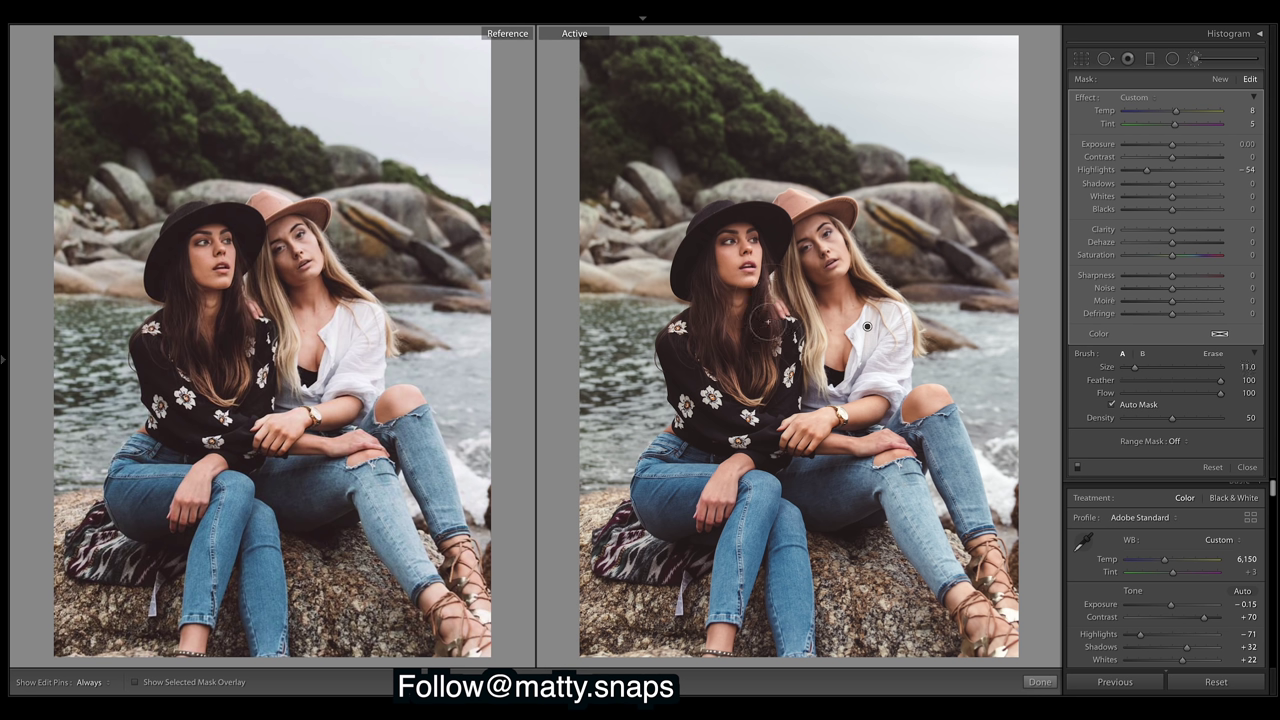
scroll(737, 310, up, 1)
double_click(1150, 170)
double_click(1176, 111)
double_click(1175, 124)
drag(1175, 145, 1182, 148)
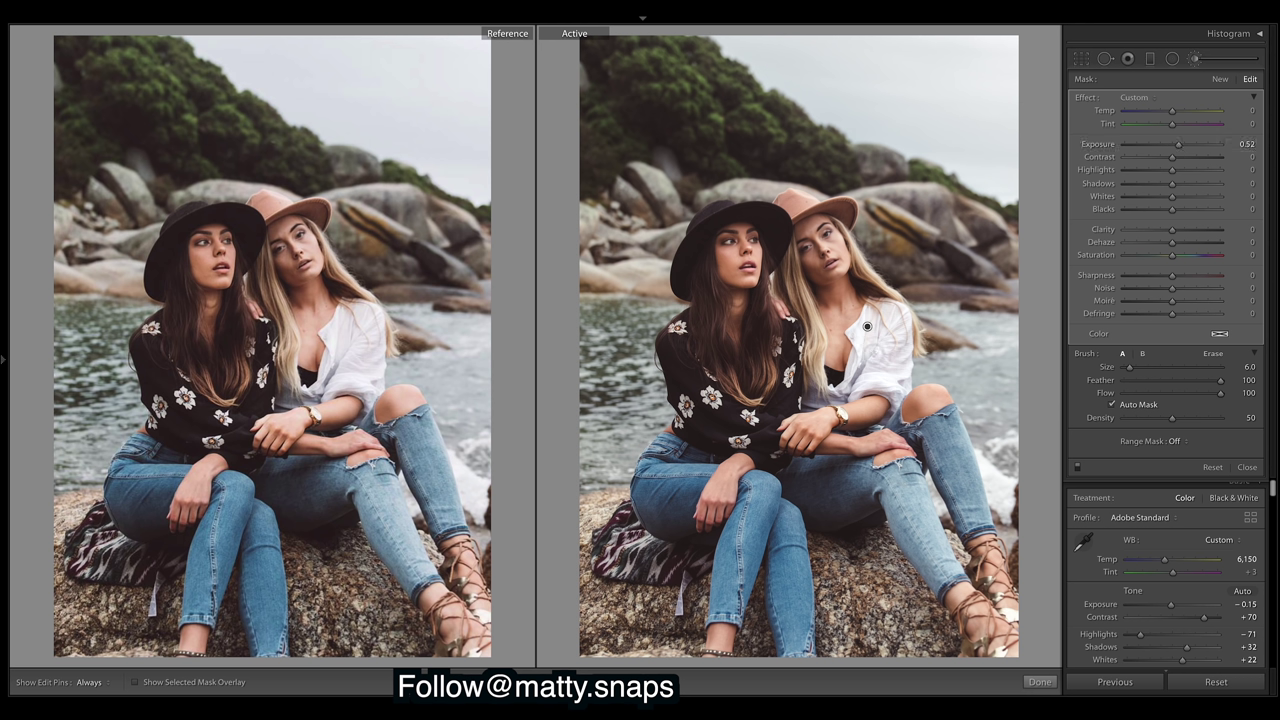
key(h)
key(h)
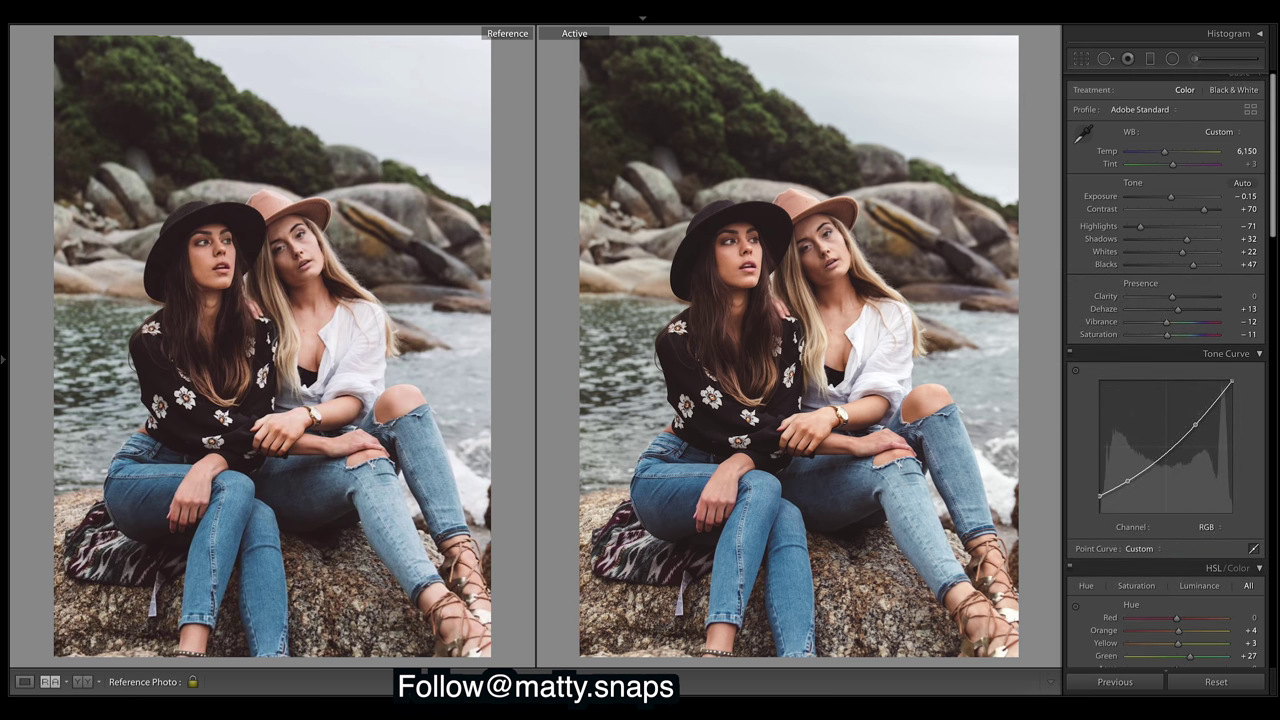
Step: Select a second brush adjustment, clear its Highlights, raise its exposure, and finish brushing
key(k)
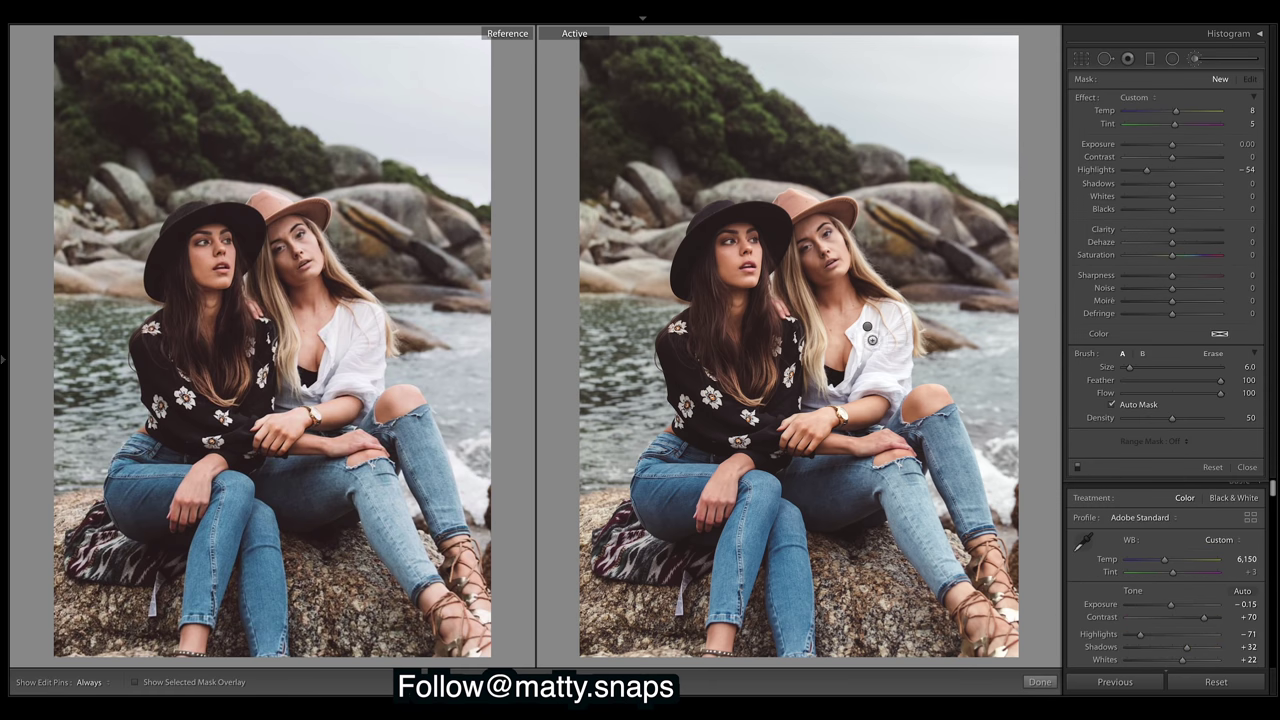
click(866, 327)
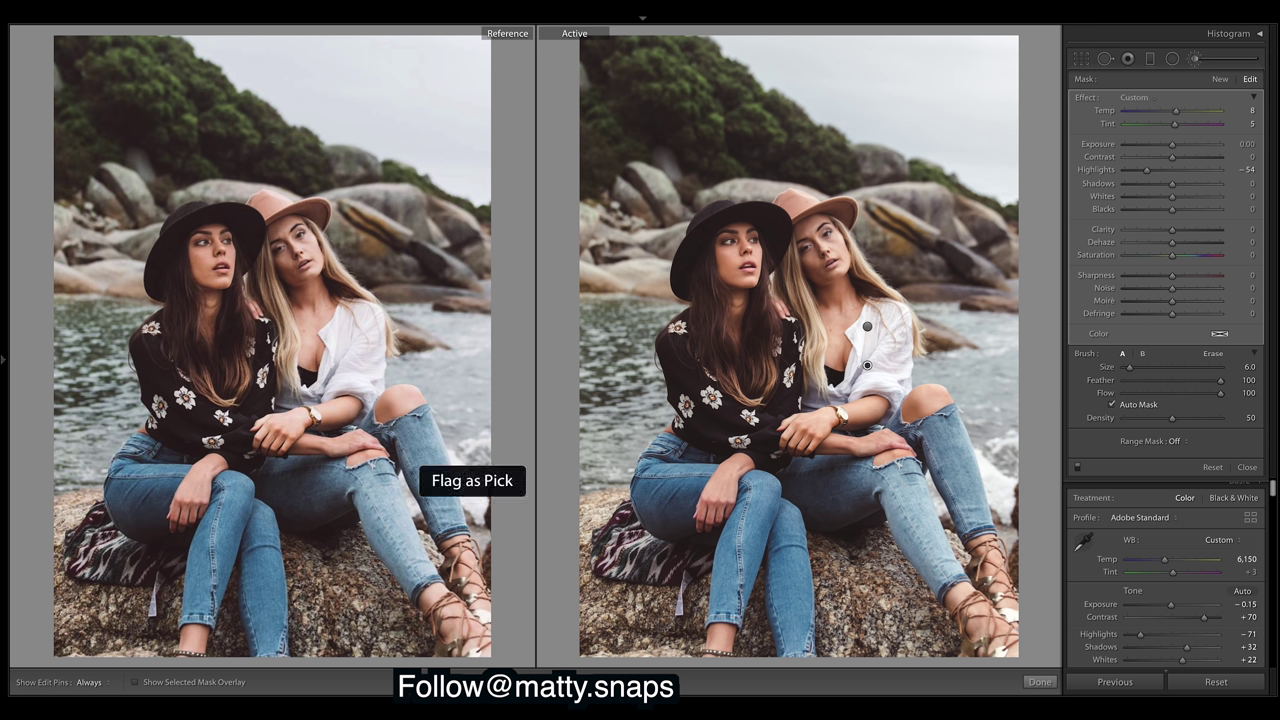
double_click(1147, 170)
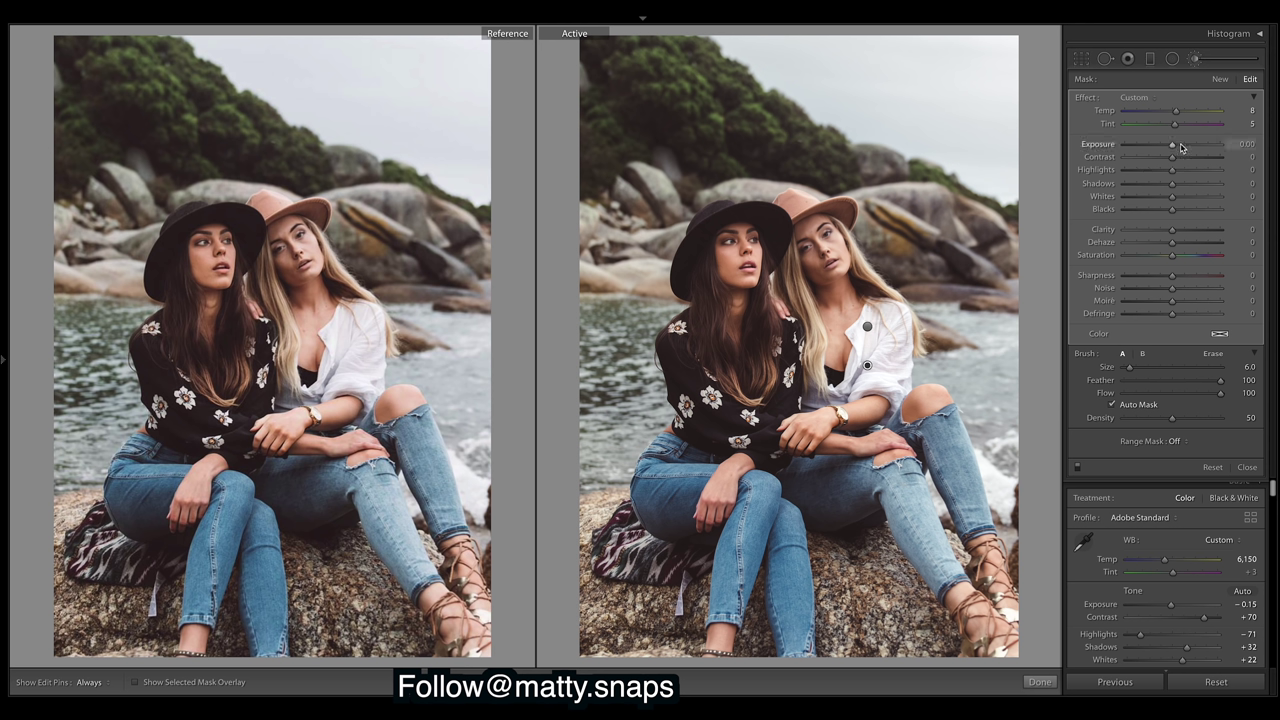
drag(1171, 144, 1176, 149)
key(h)
key(h)
key(h)
key(h)
click(1039, 681)
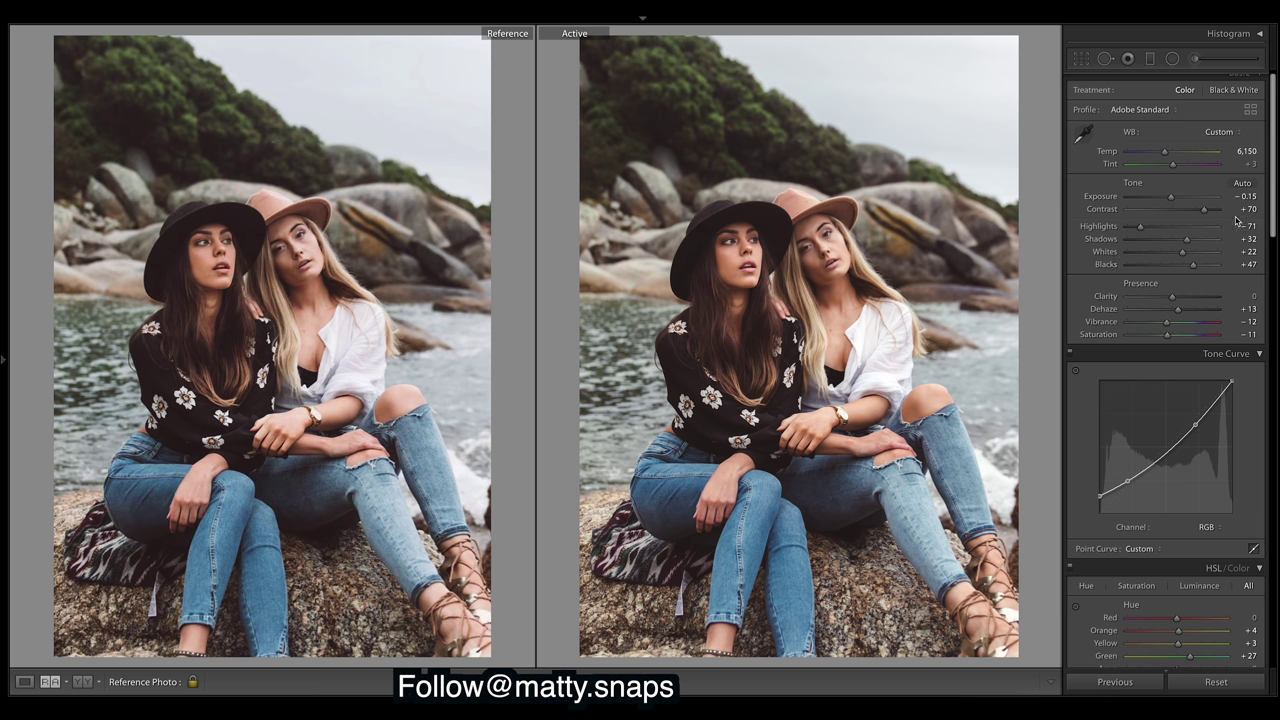
Step: Lower the HSL Green saturation from −37 to −38
drag(1270, 160, 1268, 267)
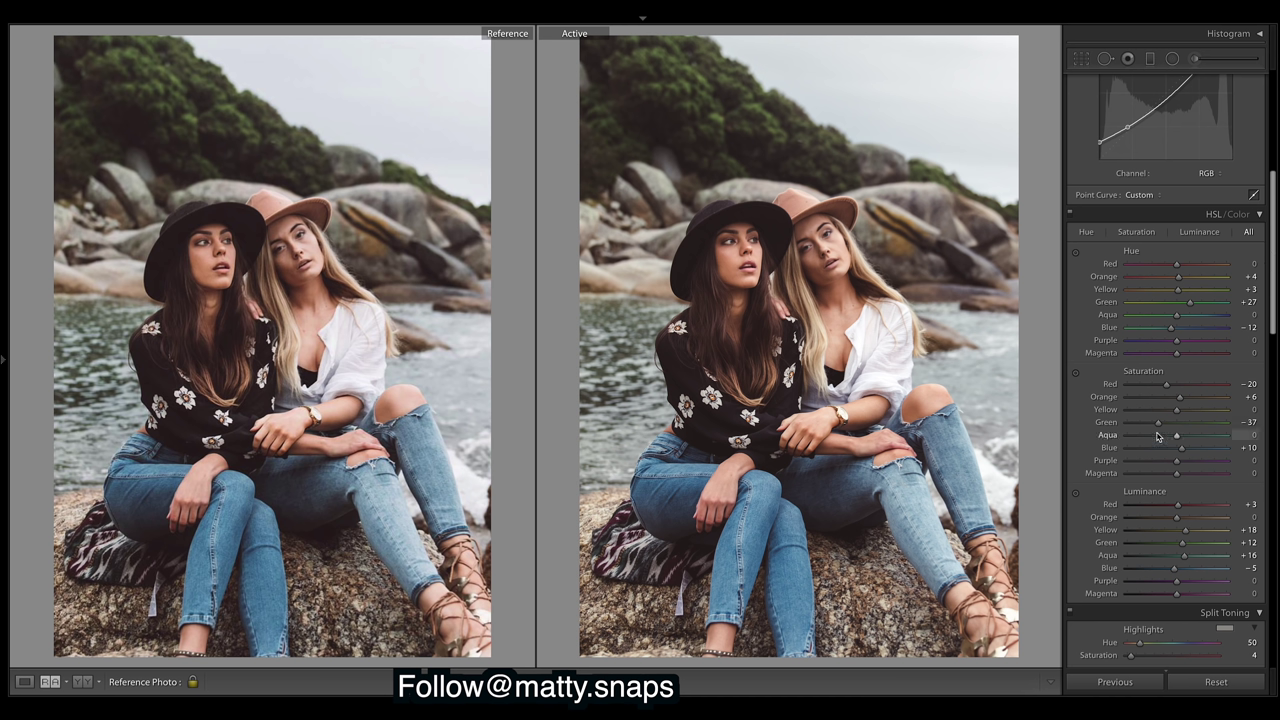
drag(1158, 427, 1158, 428)
Step: Experiment with points on the Green tone curve, then undo every change
scroll(1215, 330, up, 5)
click(1217, 330)
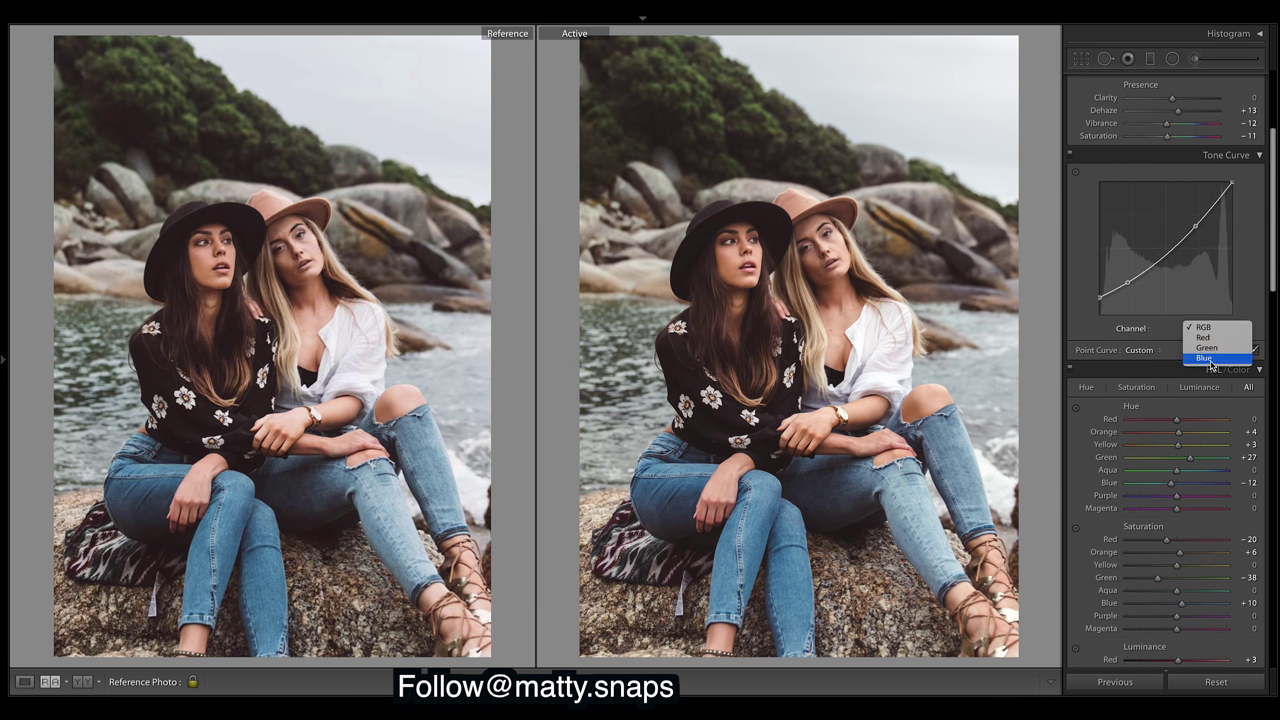
click(1207, 347)
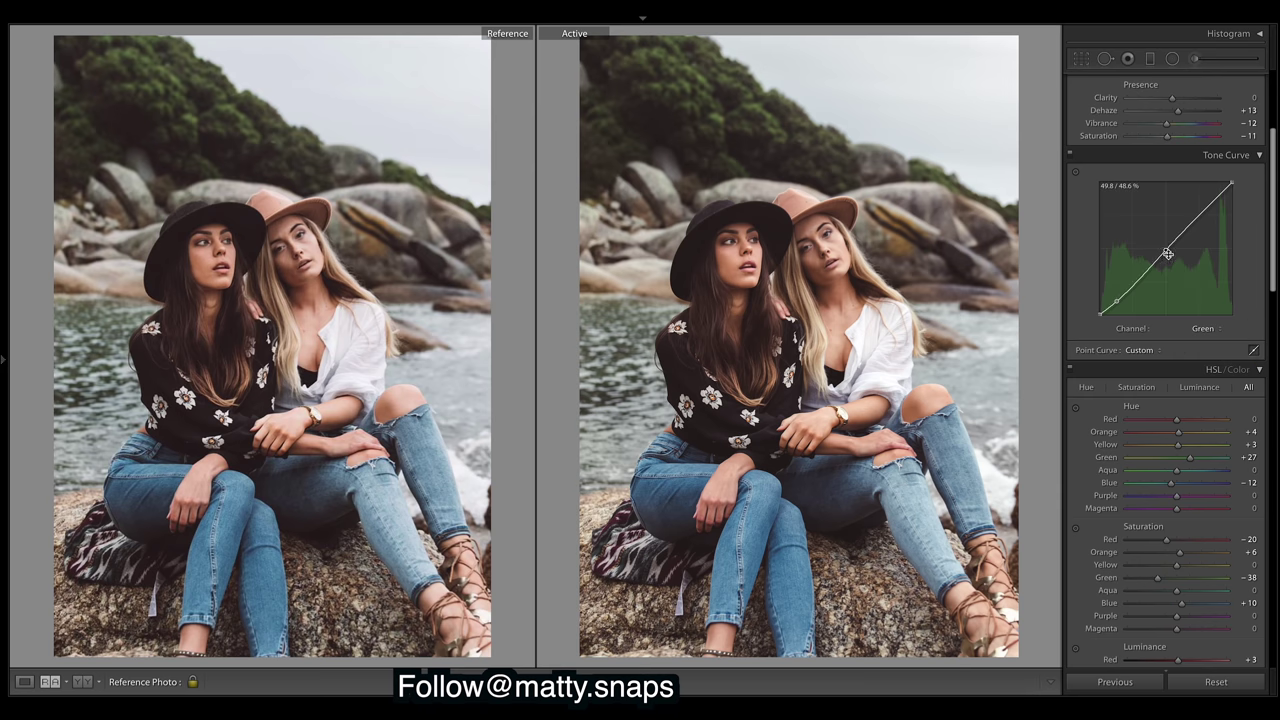
click(1165, 250)
drag(1166, 256, 1165, 252)
key(ctrl+z)
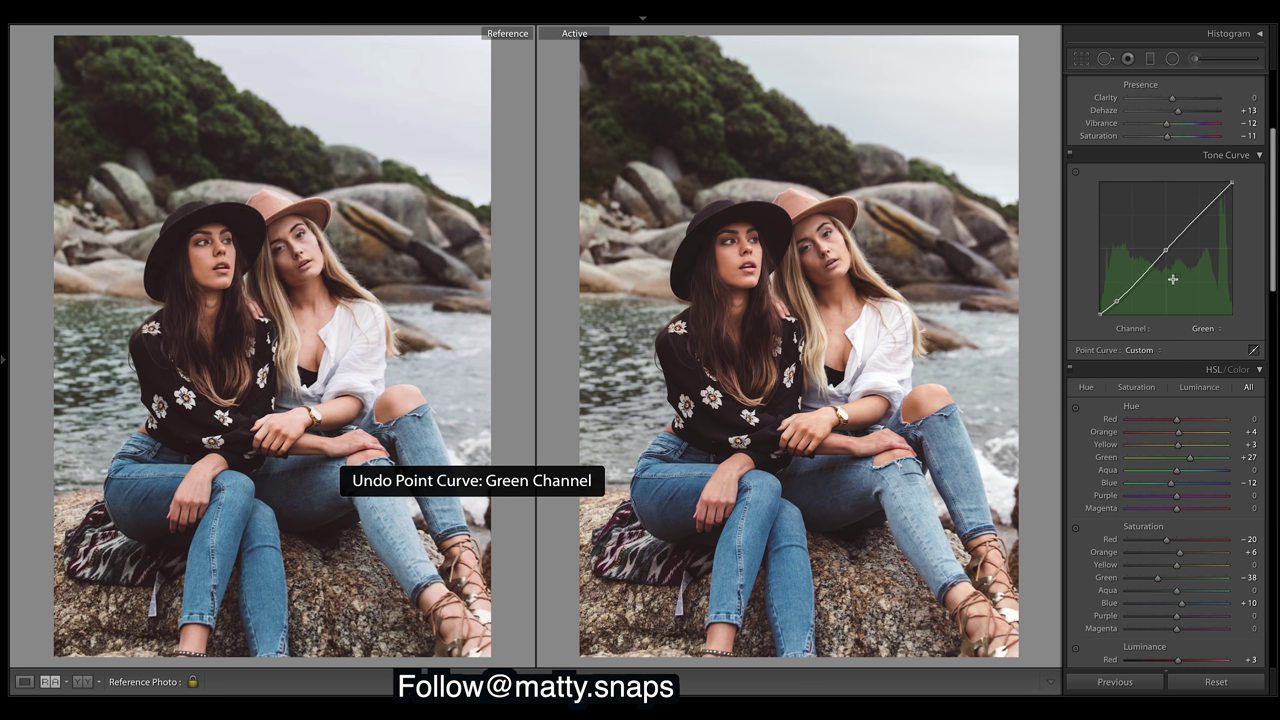
drag(1174, 240, 1174, 256)
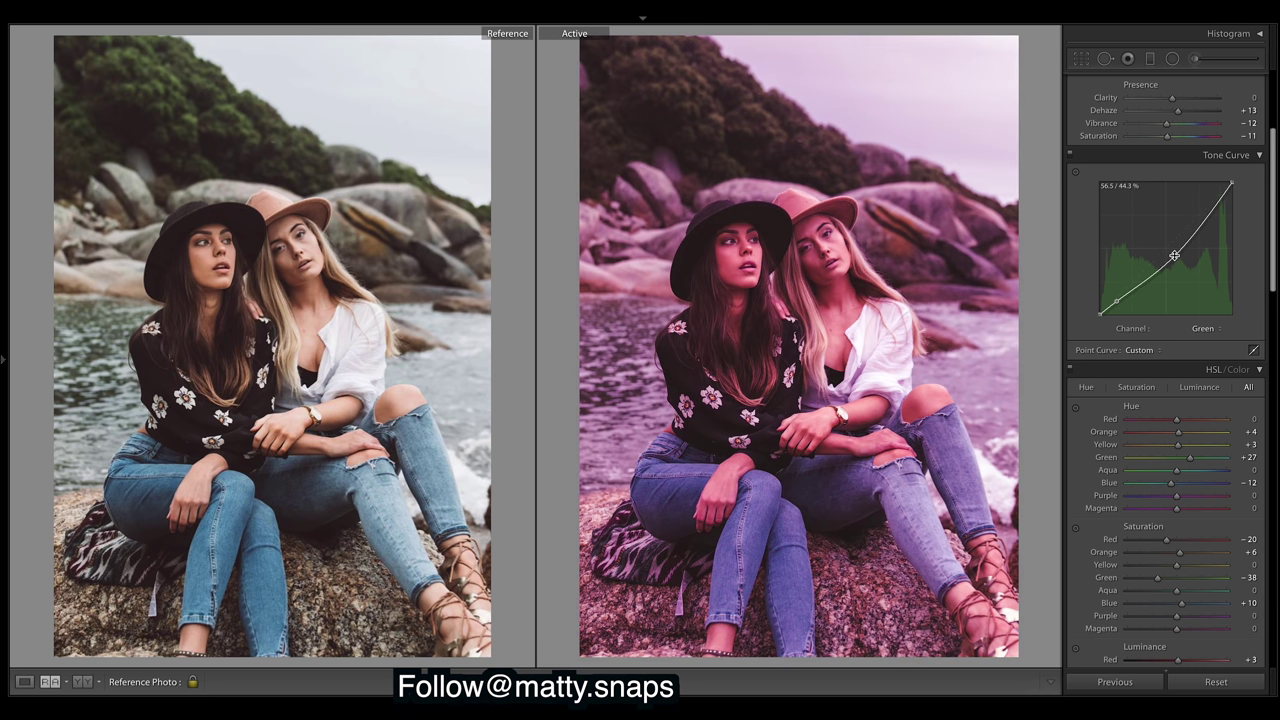
key(ctrl+z)
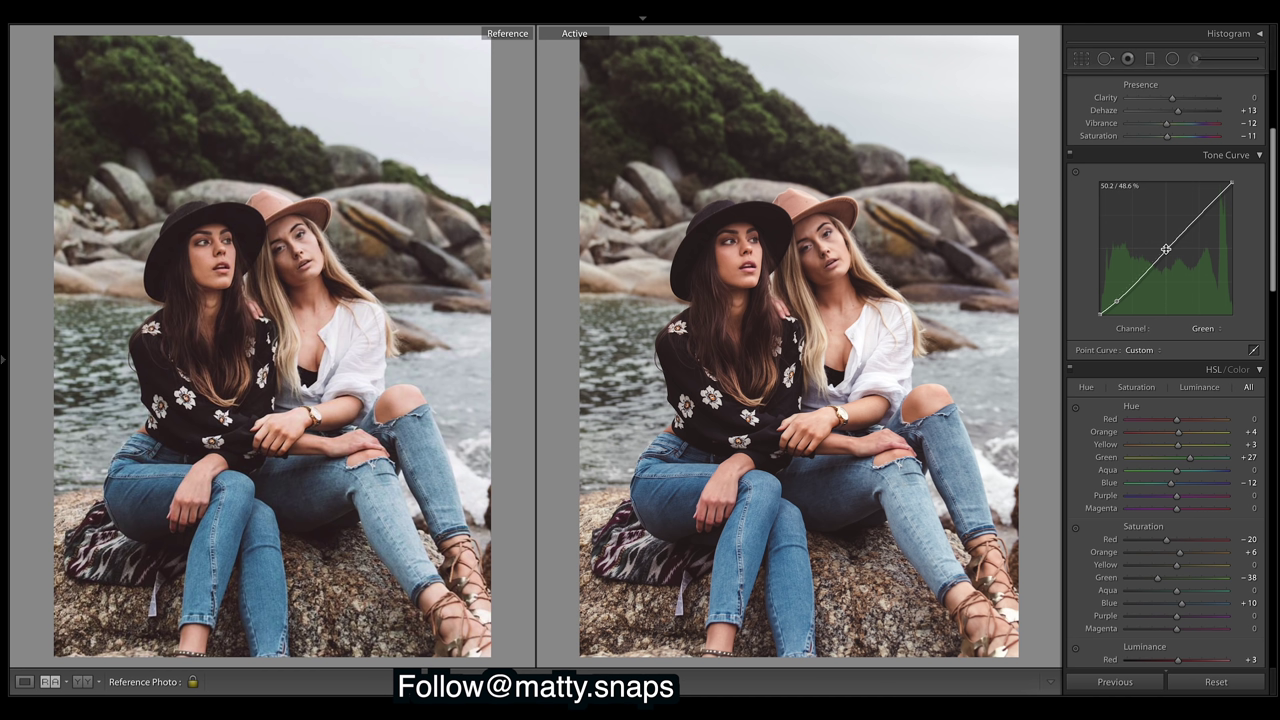
key(ctrl+z)
Step: Reset the Orange hue shift and set it to +1
double_click(1178, 434)
drag(1176, 436, 1178, 437)
mouse_move(1277, 237)
mouse_down()
mouse_move(1268, 143)
mouse_move(1272, 260)
mouse_up()
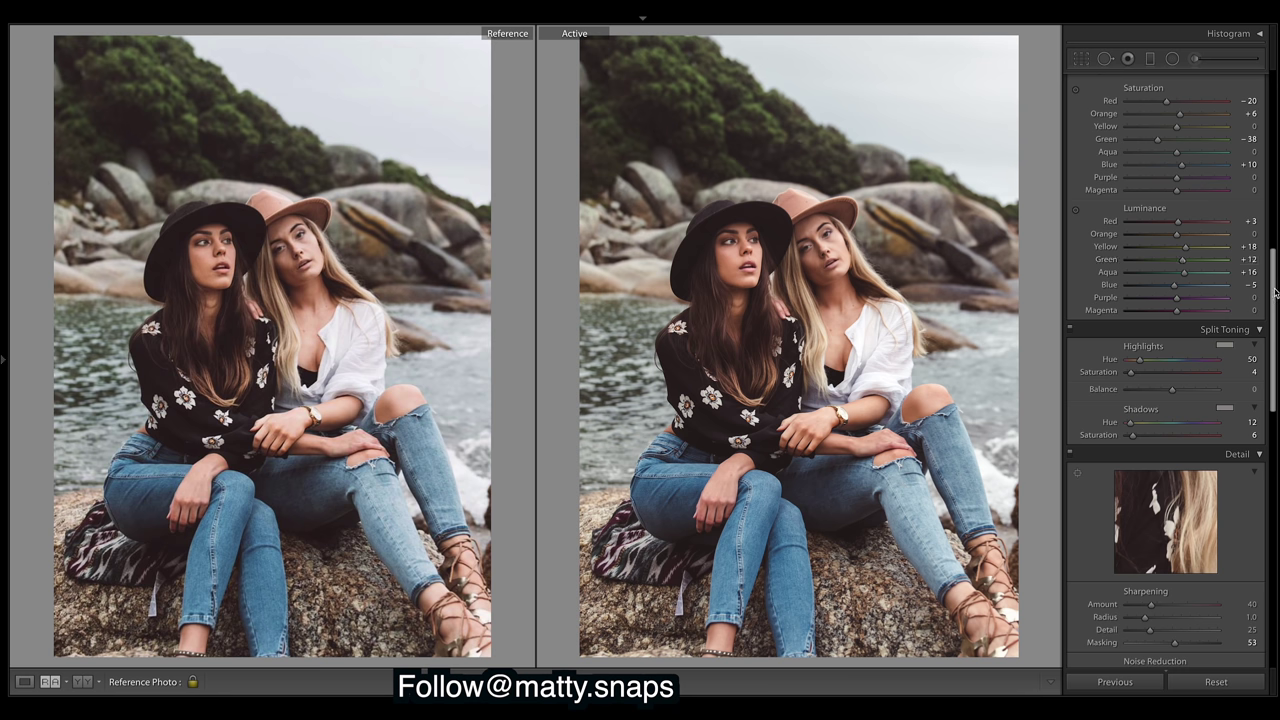
scroll(1275, 291, down, 5)
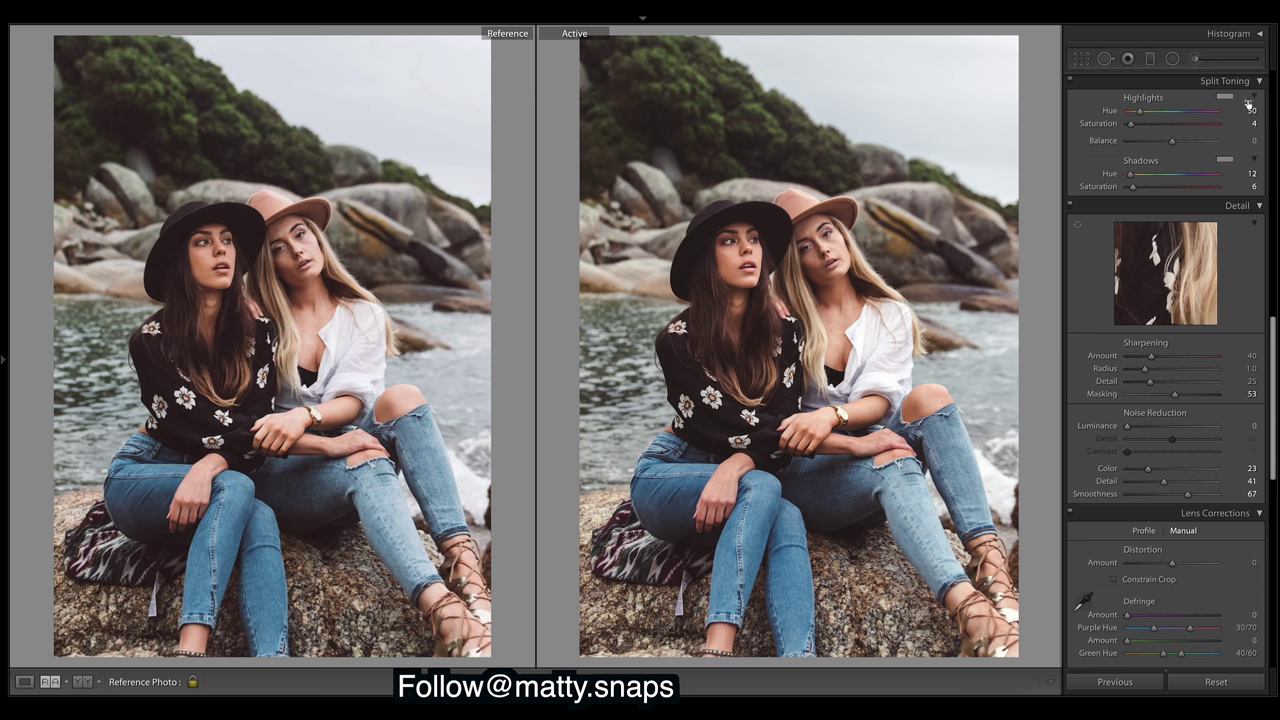
click(1195, 60)
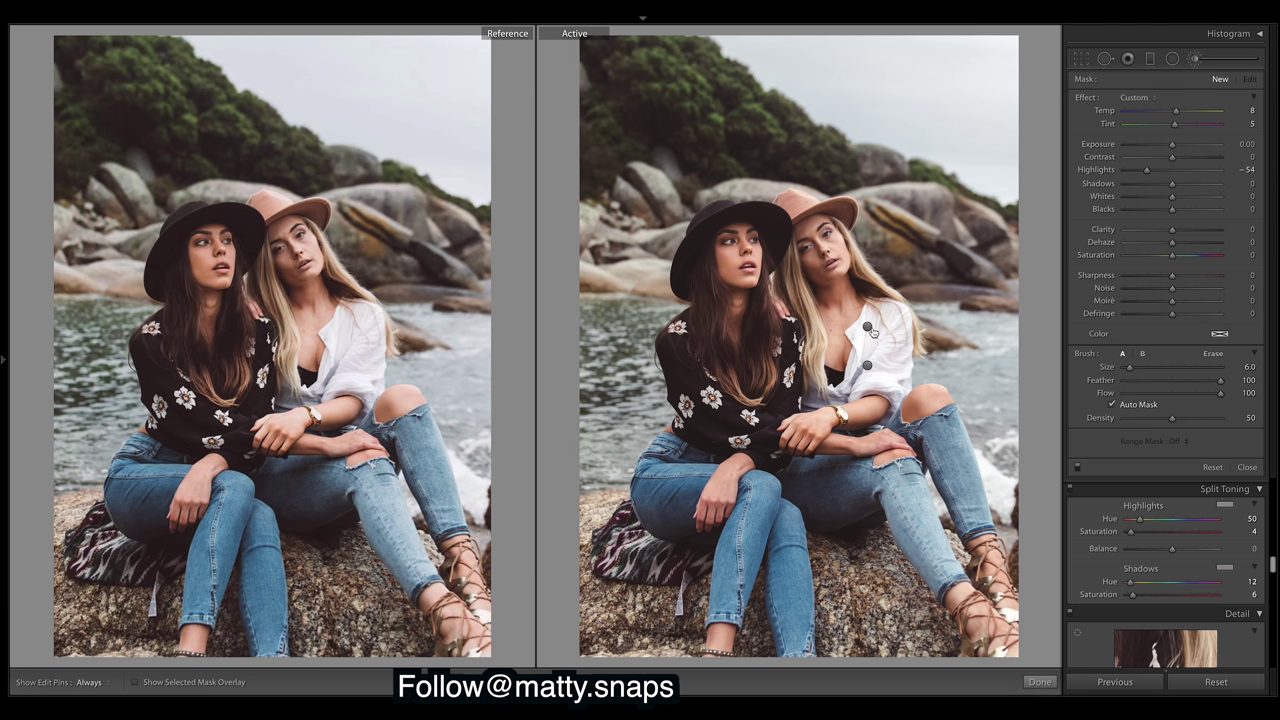
click(868, 327)
mouse_move(869, 327)
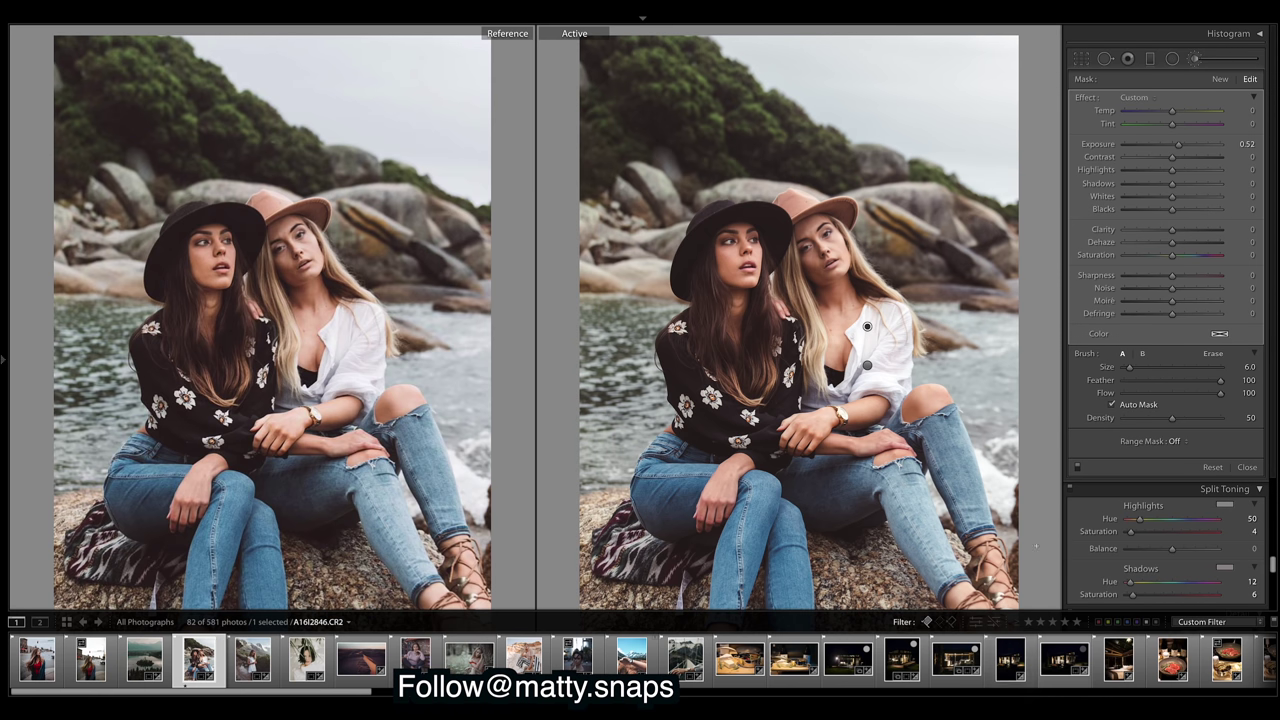
click(1040, 682)
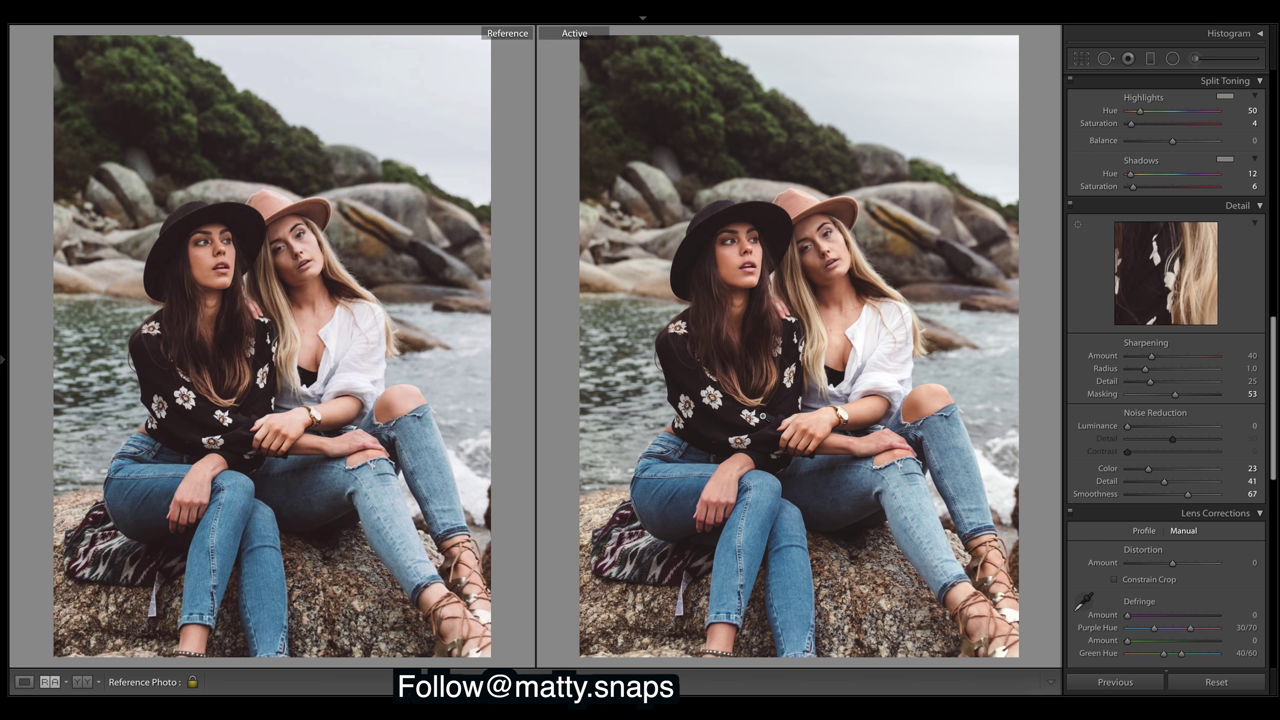
Step: Toggle between the unedited original and the finished moody grade, first in place, then in full-size Loupe view
key(backslash)
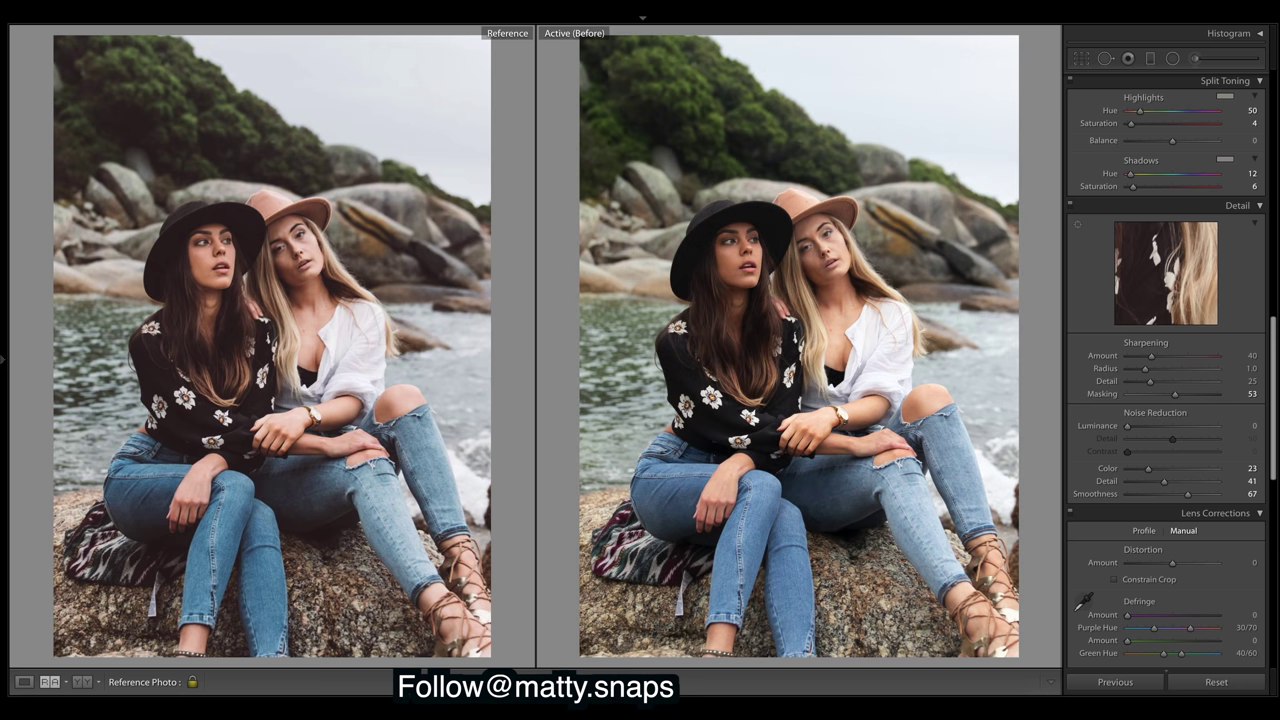
key(backslash)
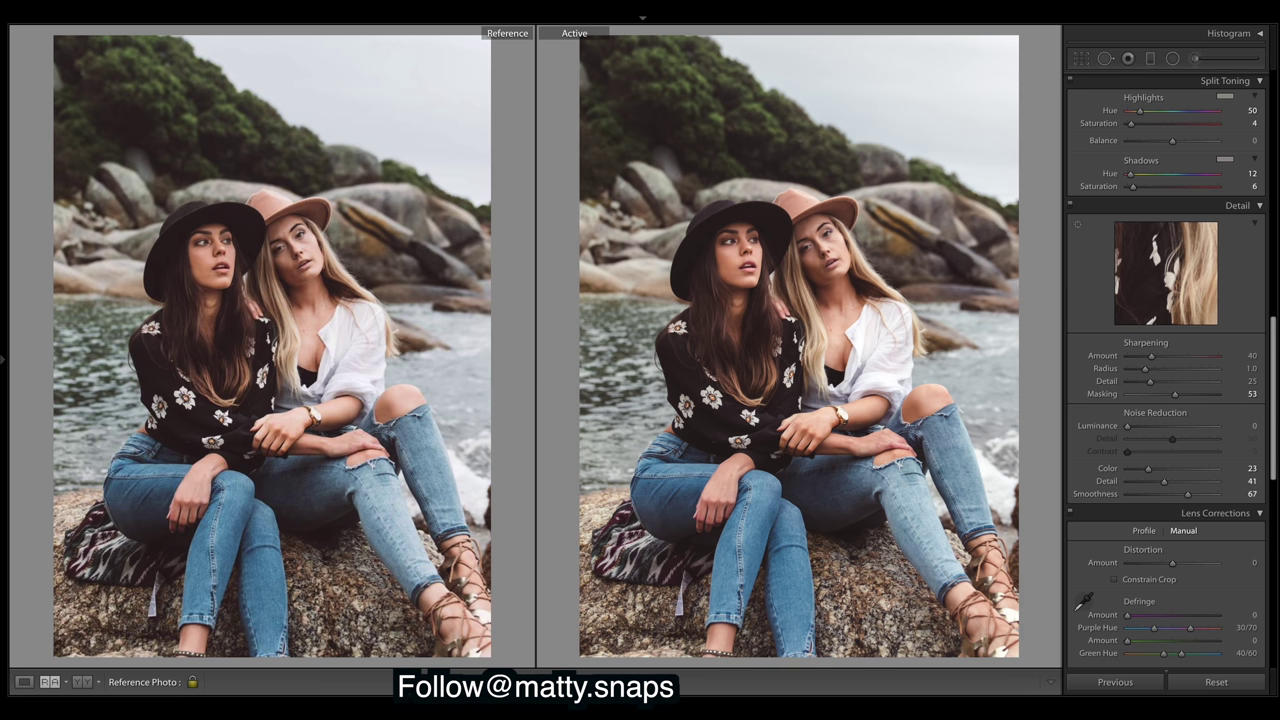
key(d)
key(backslash)
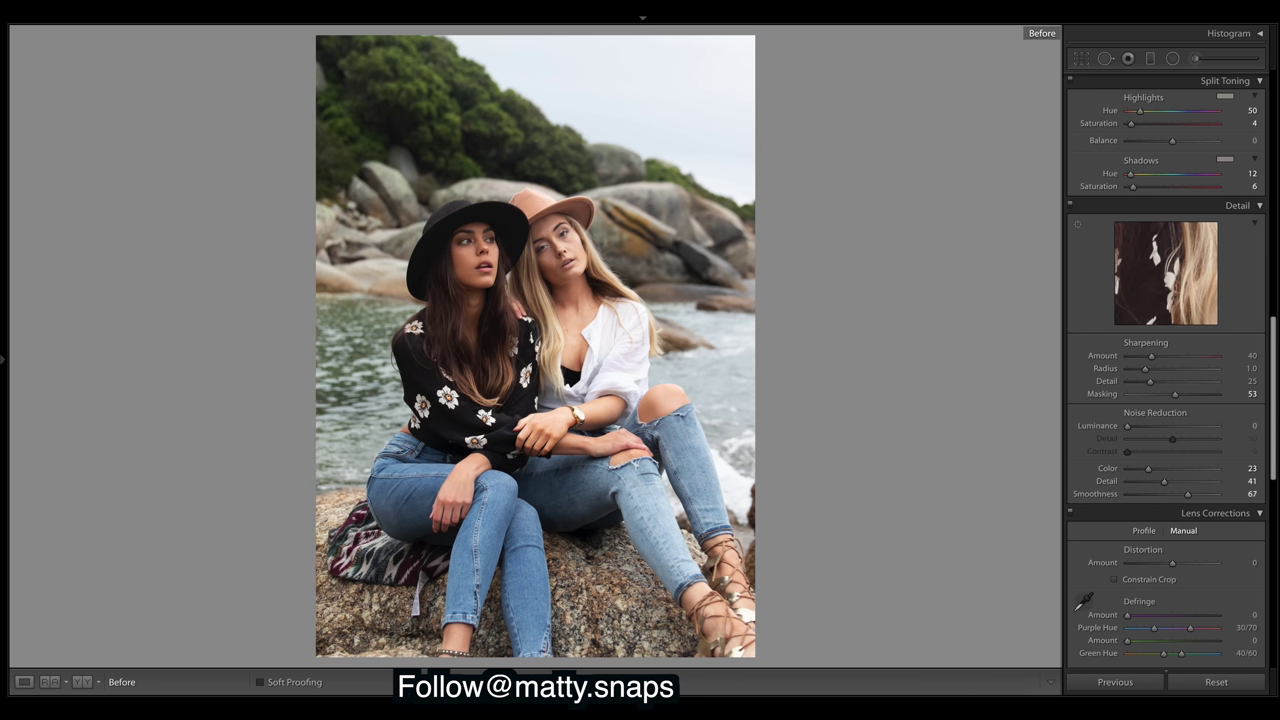
key(backslash)
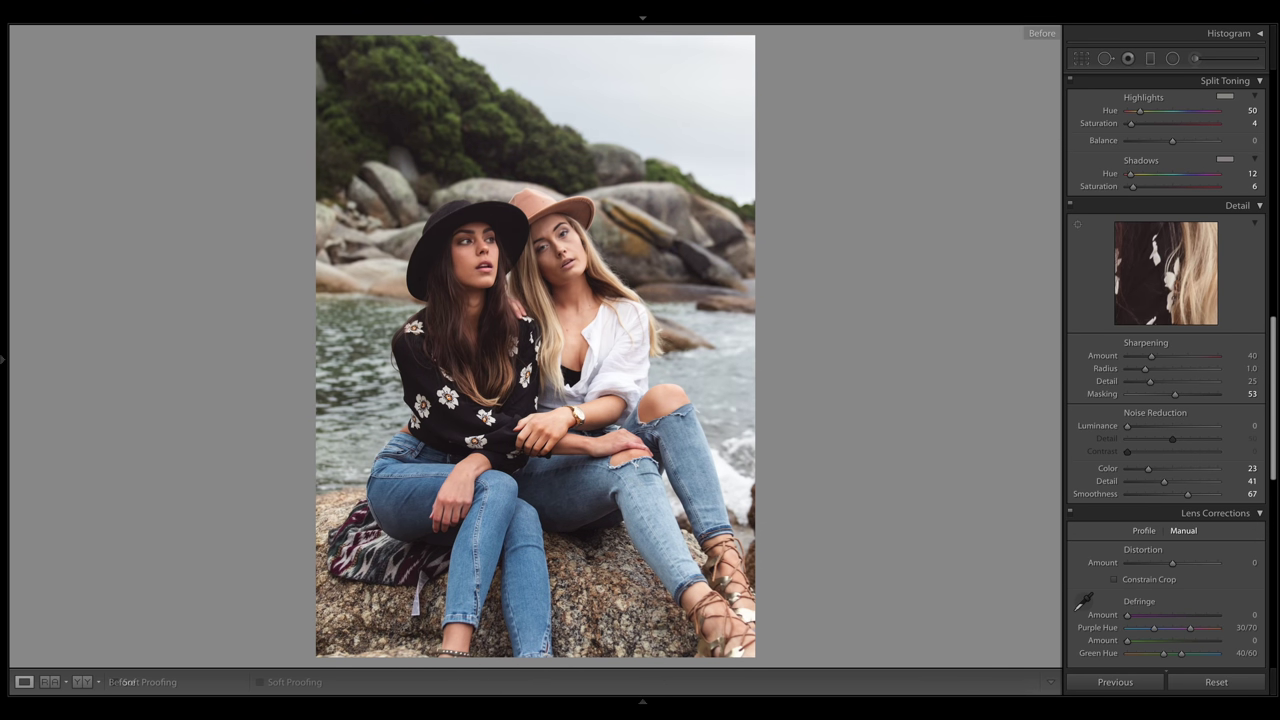